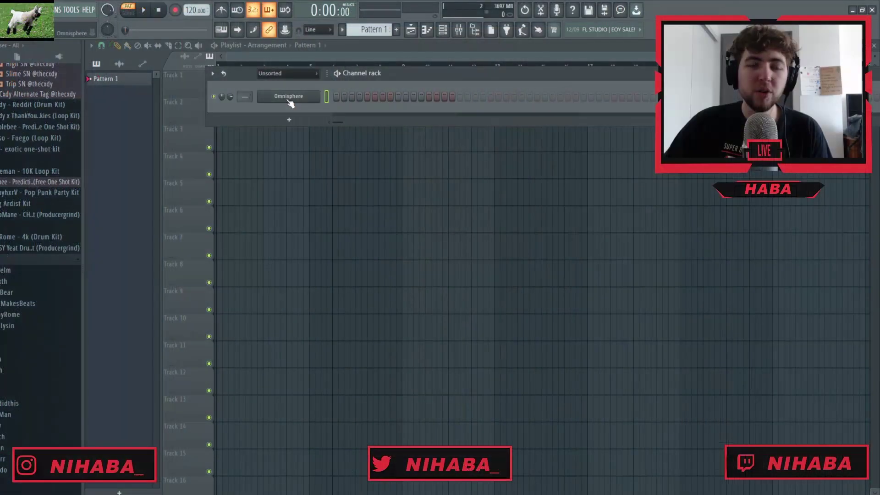
Step: Open the Omnisphere channel's piano roll and check its loaded LA Custom C7 Grand Piano patch
right_click(288, 99)
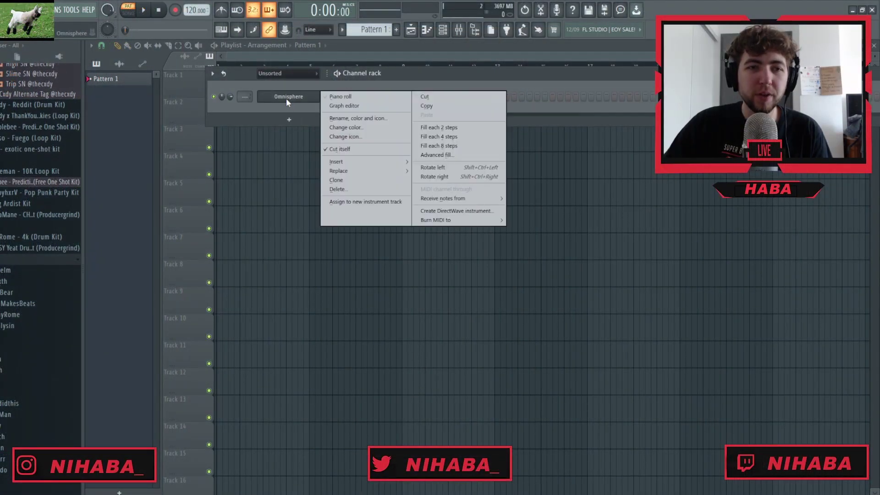
left_click(361, 97)
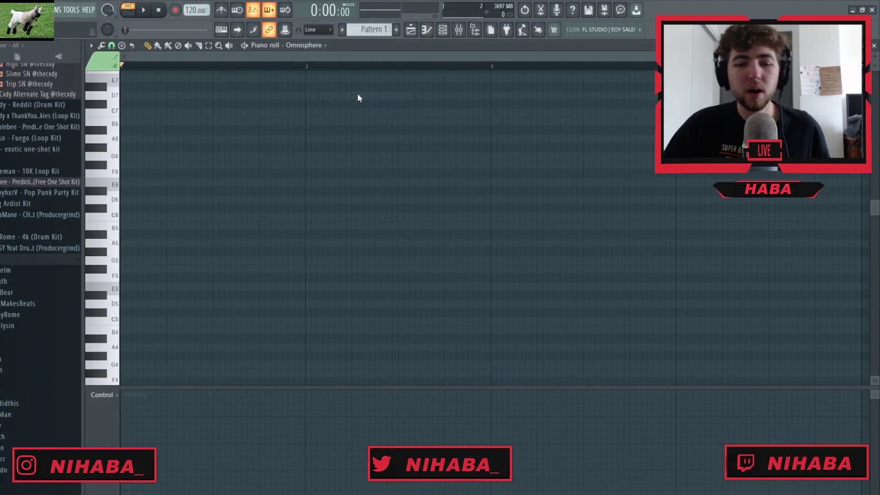
key("F6")
left_click(288, 96)
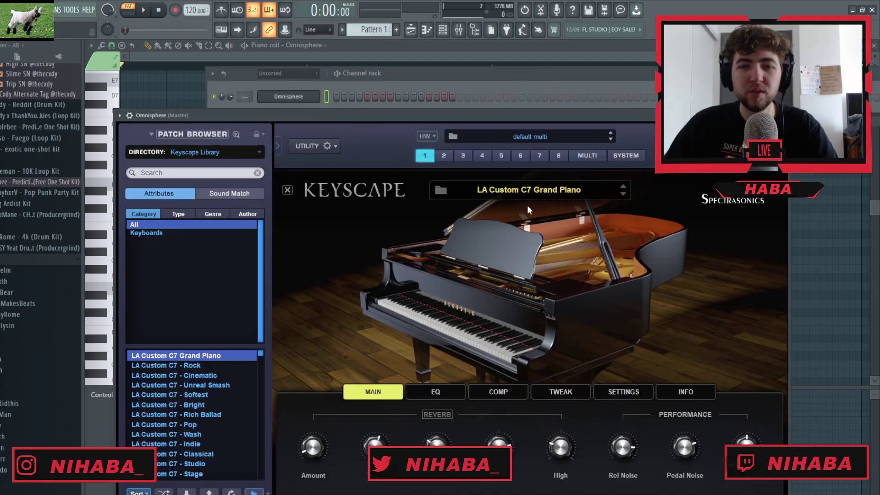
left_click(267, 42)
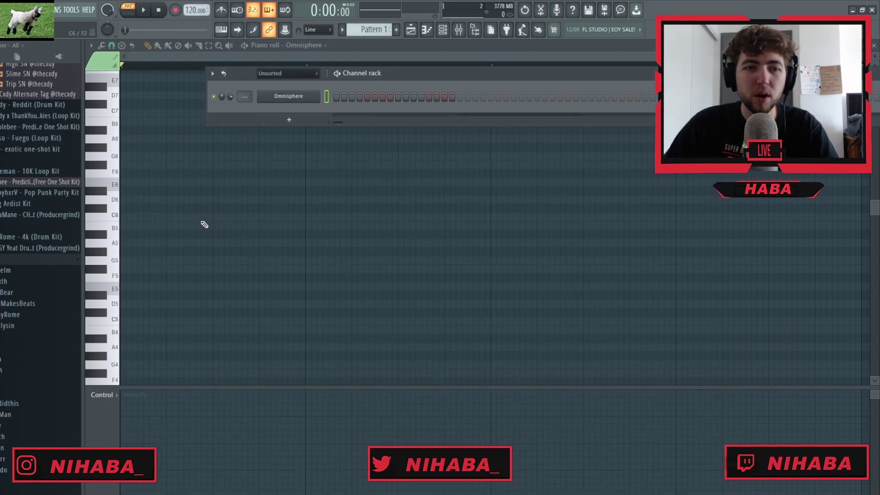
key("F6")
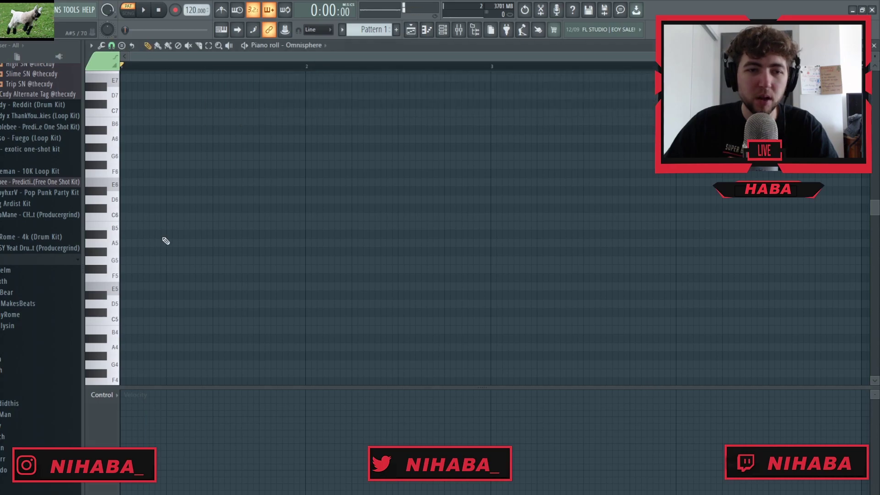
Step: Set the piano roll's scale highlighting root note to F
left_click(91, 45)
mouse_move(106, 94)
mouse_move(215, 226)
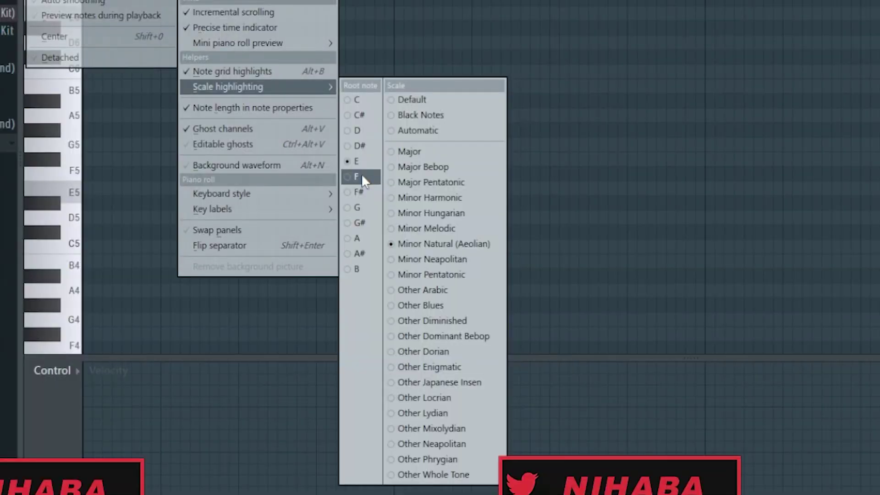
left_click(361, 178)
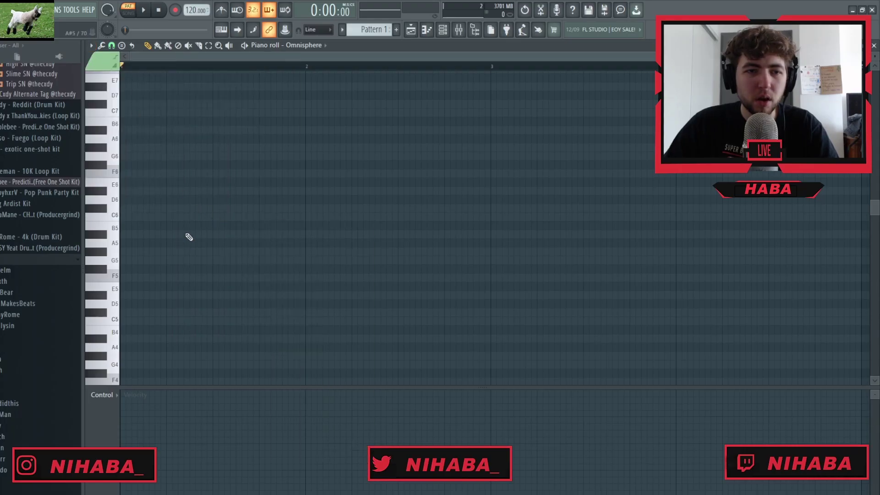
Step: Draw a two-bar chord of F5, G#5, C6 and D#6 from bar 1 and play it back
scroll(183, 251, "down", 5)
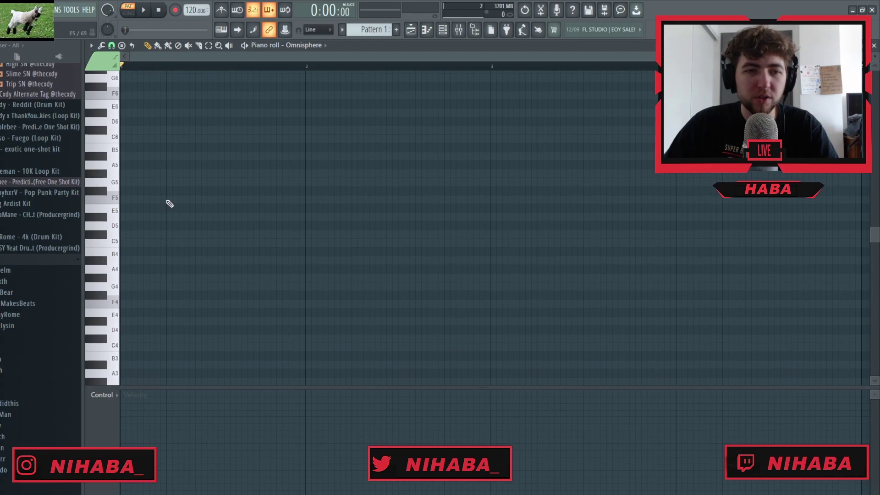
left_click(133, 200)
left_click_drag(144, 200, 491, 210)
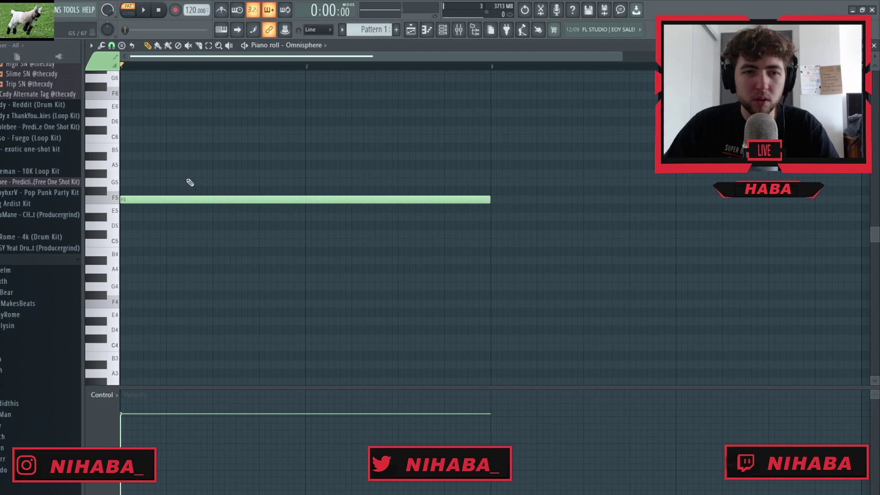
left_click(130, 173)
left_click(125, 138)
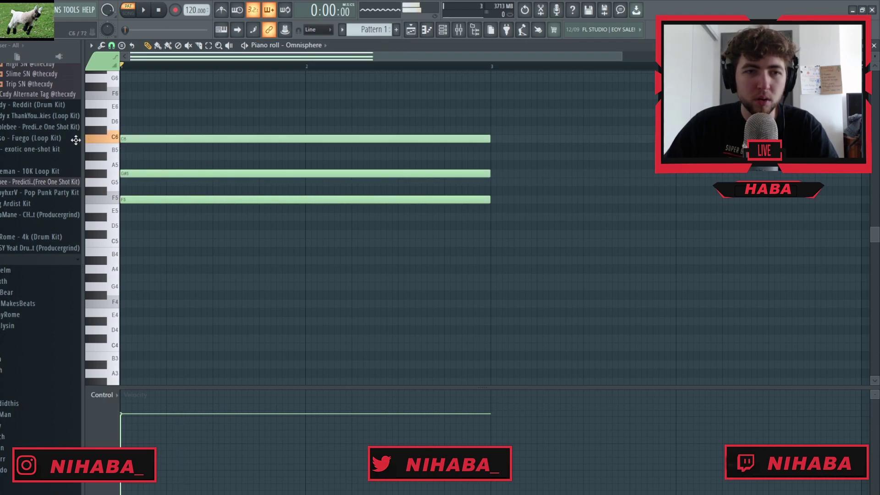
left_click(146, 114)
key("space")
scroll(163, 274, "down", 2)
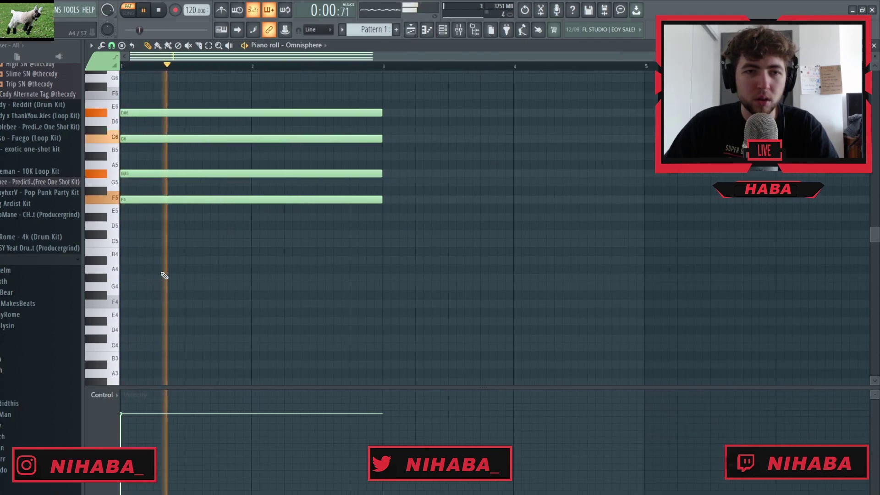
scroll(392, 289, "up", 3)
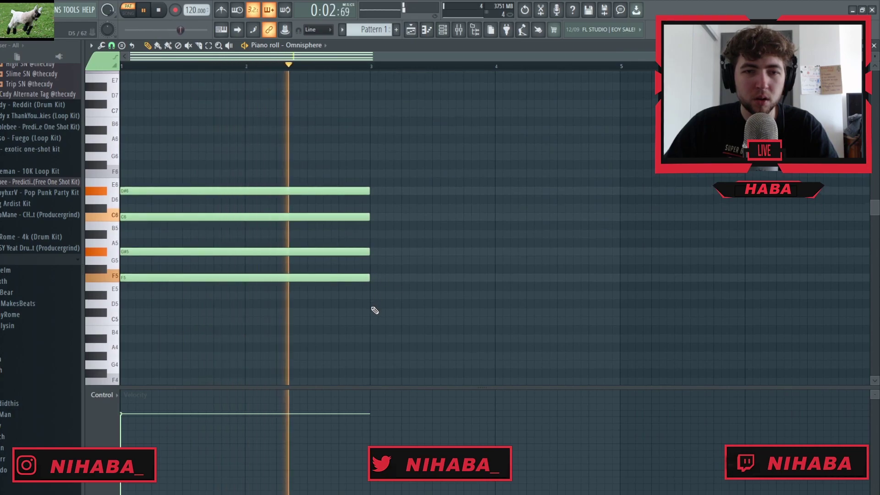
key("space")
Step: Add a two-bar chord of G#5, C6 and D#6 starting at bar 3 and play the pattern
left_click(375, 183)
right_click(383, 185)
left_click_drag(371, 264, 408, 249)
mouse_move(380, 217)
left_mouse_down()
mouse_move(371, 217)
mouse_move(378, 190)
mouse_move(370, 192)
left_mouse_up()
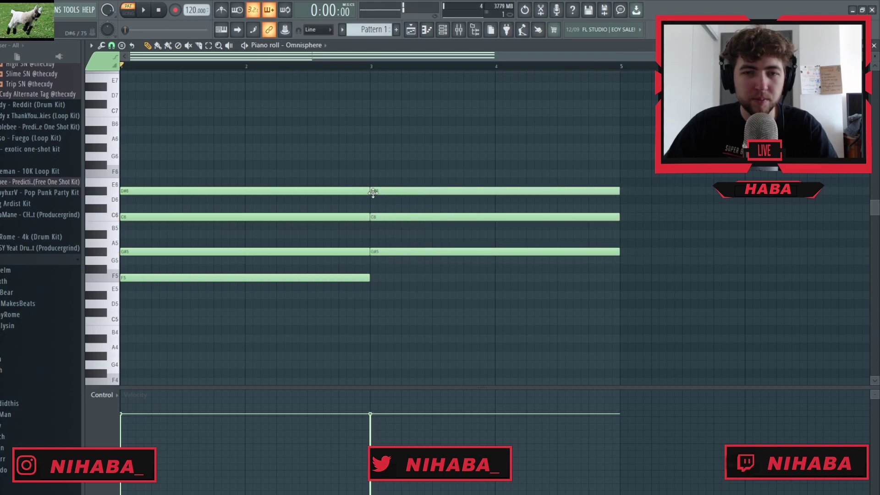
key("space")
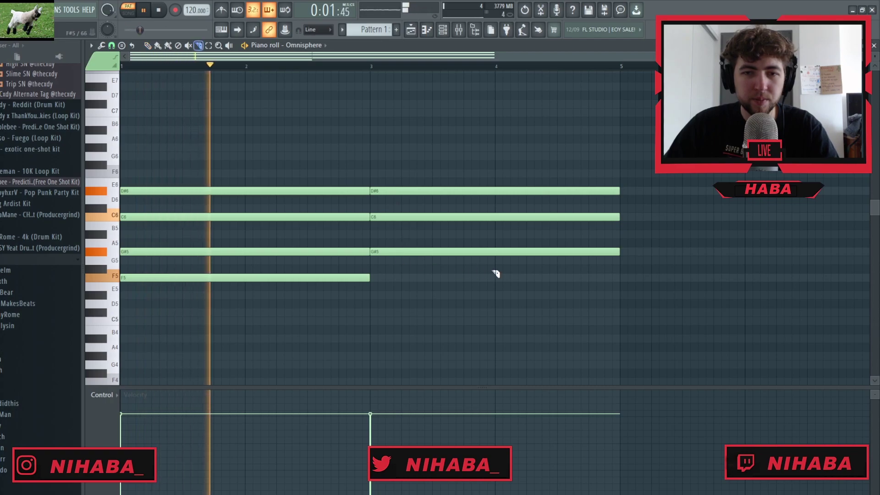
Step: Slice the second chord at bar 4 and move its second half to D#5, G5 and A#5
left_click_drag(498, 199, 498, 198)
left_click_drag(517, 251, 516, 294)
left_click(518, 330)
right_click(518, 329)
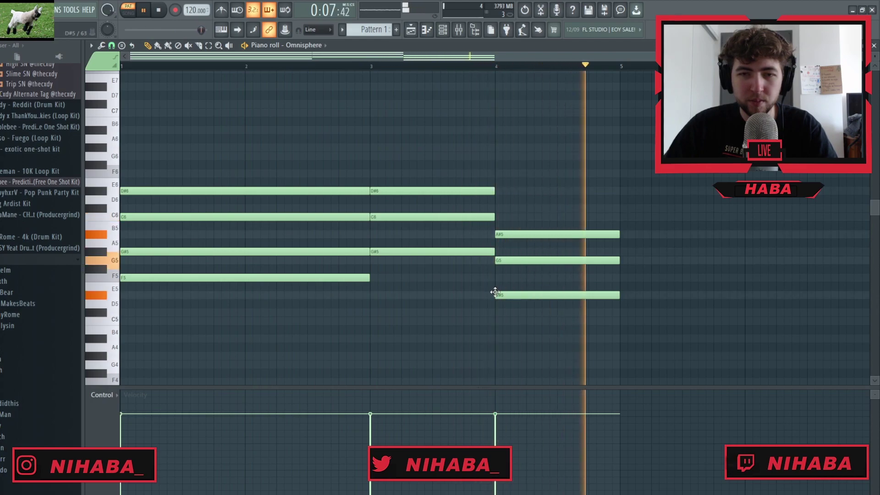
key("space")
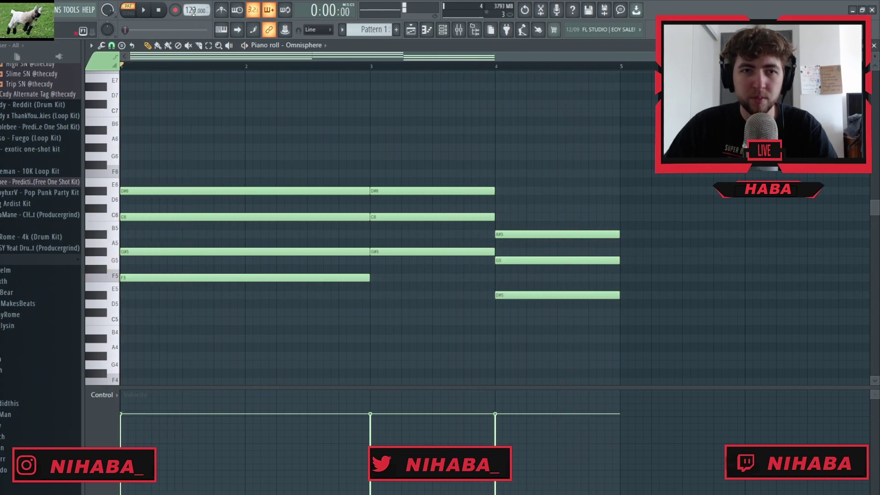
Step: Try the chord pattern at a tempo of 128 BPM with the metronome on
key("space")
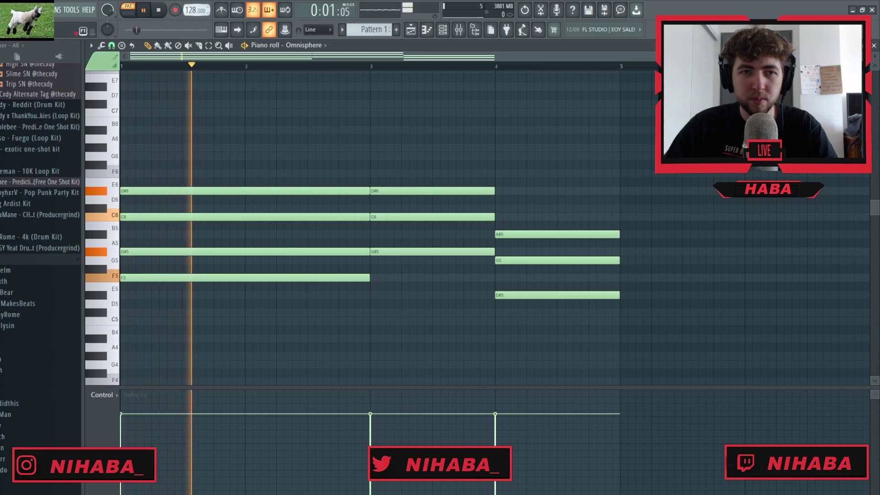
left_click(165, 10)
key("space")
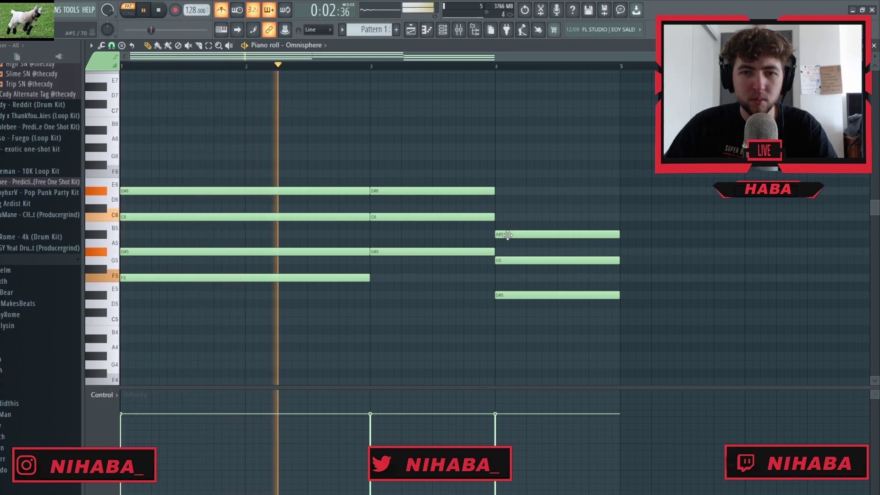
Step: Change the bar 4 chord to C#5, F5, G#5 and C6
left_click(497, 208)
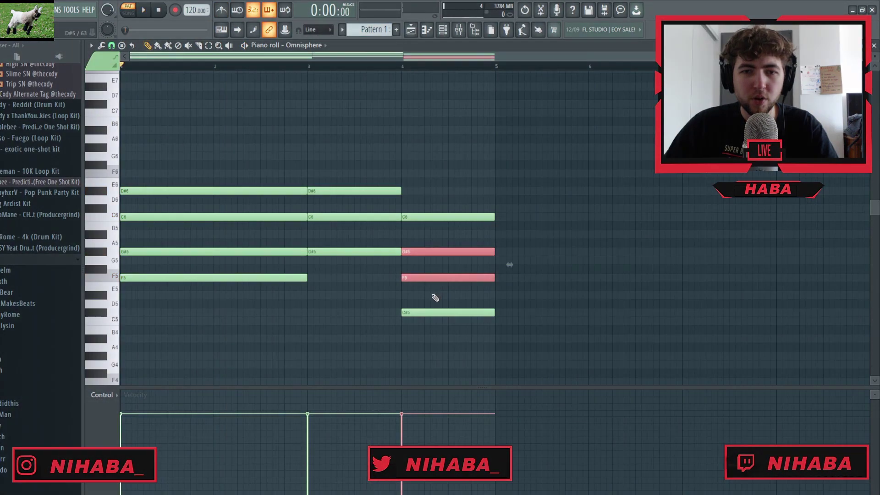
key("ctrl+d")
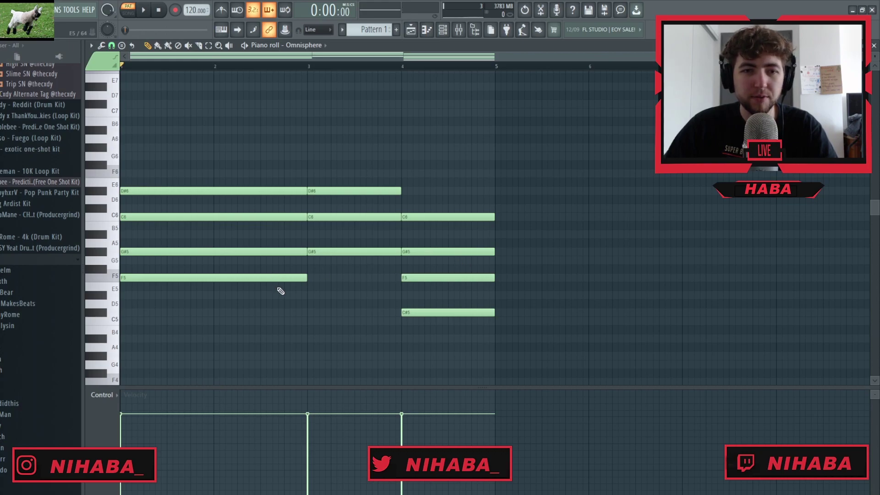
Step: Copy the lowest note of each chord down two octaves to F3, G#3 and C#3 as a bass line
scroll(280, 291, "down", 2)
scroll(320, 280, "up", 1)
scroll(336, 273, "down", 3)
scroll(320, 275, "up", 3)
left_click(151, 251)
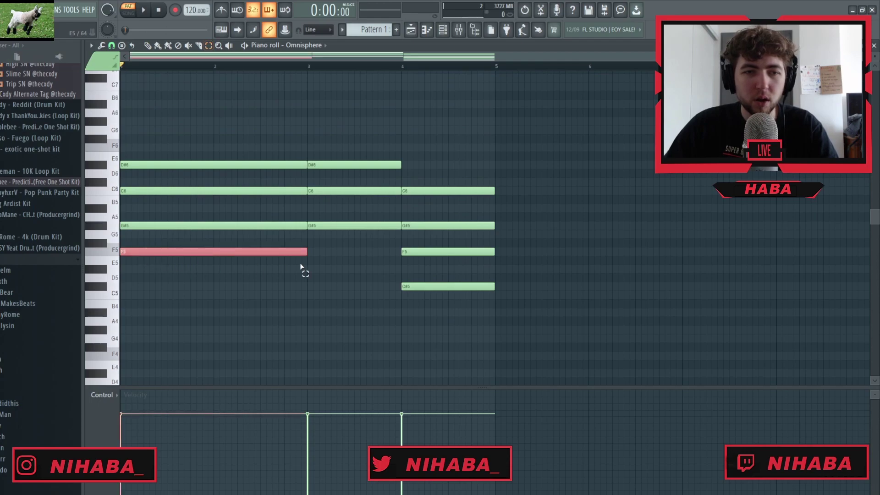
left_click(335, 225, "shift")
left_click(432, 289, "ctrl")
left_click_drag(168, 253, 95, 262)
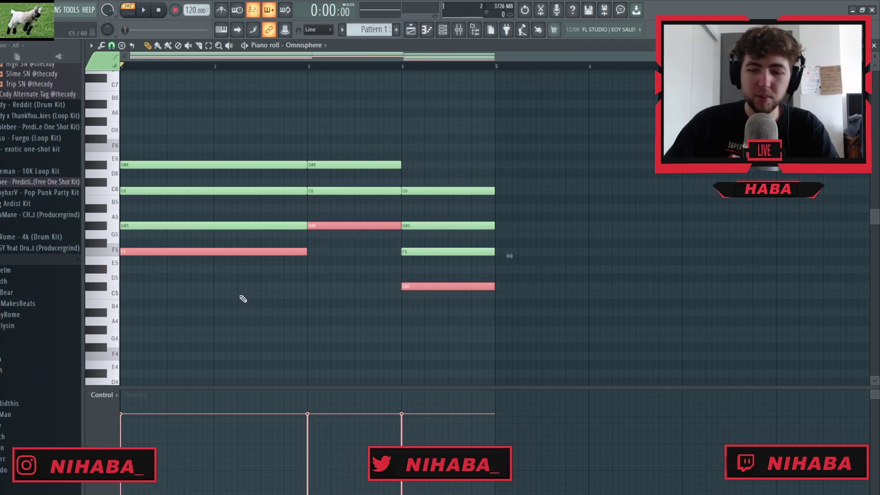
left_click_drag(509, 255, 509, 465)
scroll(279, 244, "down", 6)
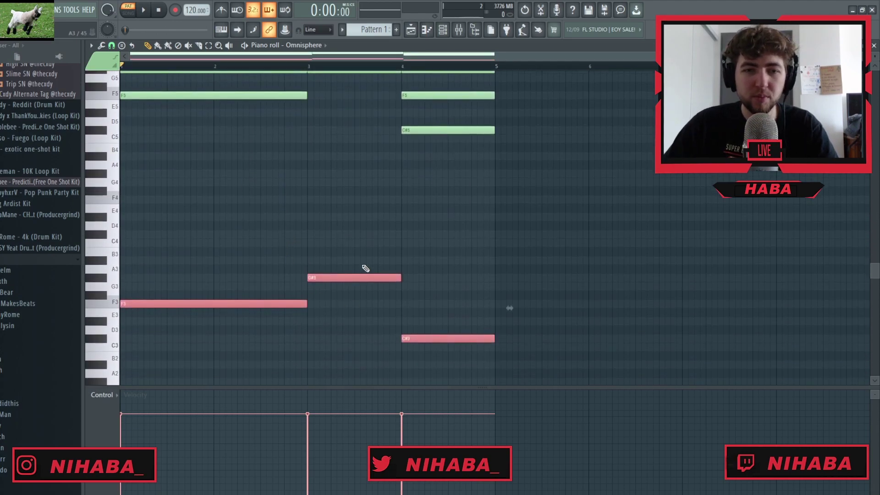
scroll(331, 298, "up", 1)
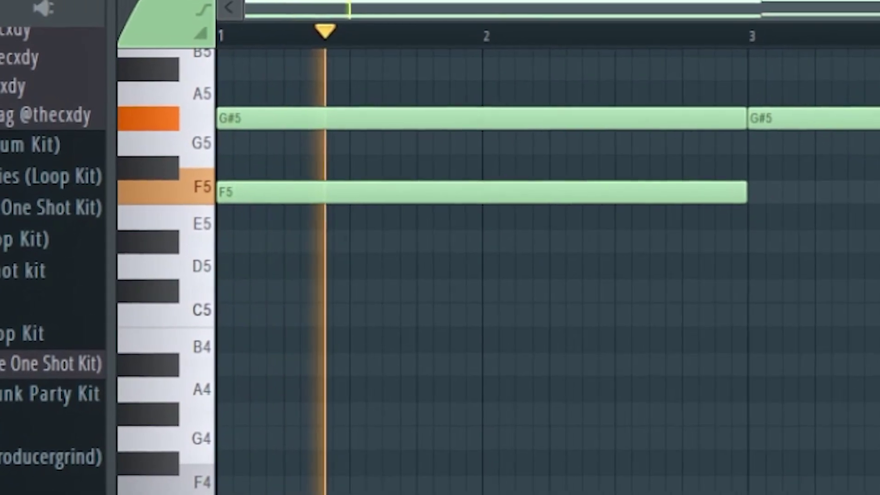
Step: Duplicate C6 and D#6 of the first two chords an octave lower, add F6 to the bar 4 chord, and play the pattern
scroll(396, 292, "up", 5)
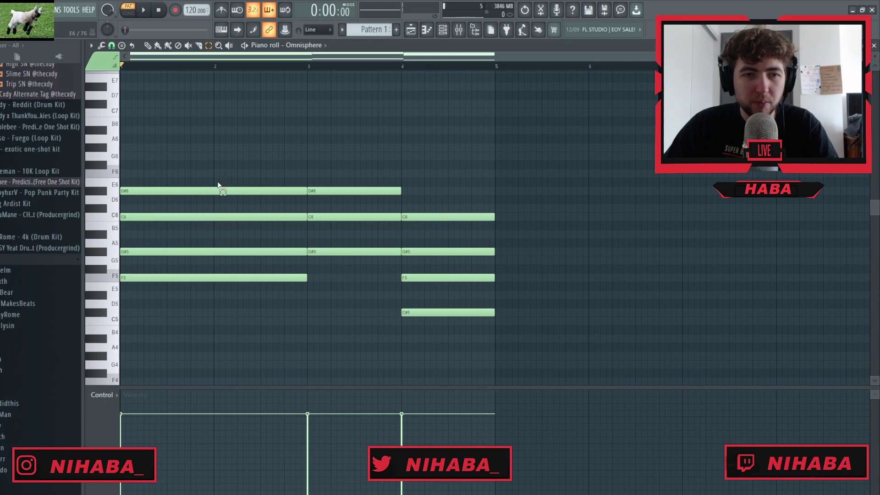
mouse_move(218, 184)
left_mouse_down()
mouse_move(227, 217)
mouse_move(177, 218)
left_mouse_up()
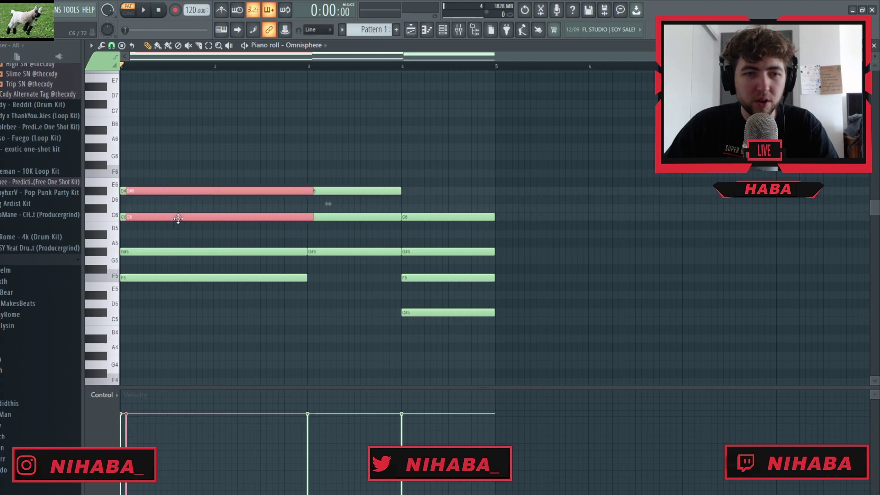
key("ctrl+Down")
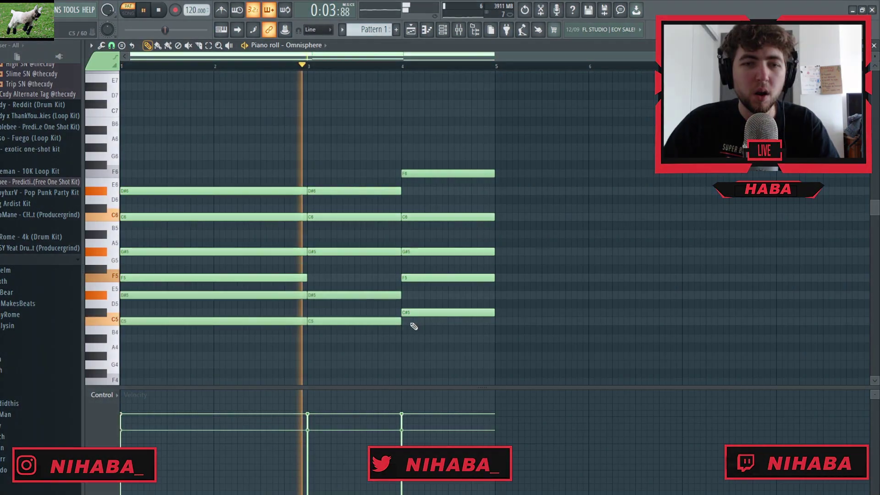
key("space")
Step: Highlight the octave-doubled notes in each of the three chords to examine how they are layered
scroll(192, 261, "down", 3)
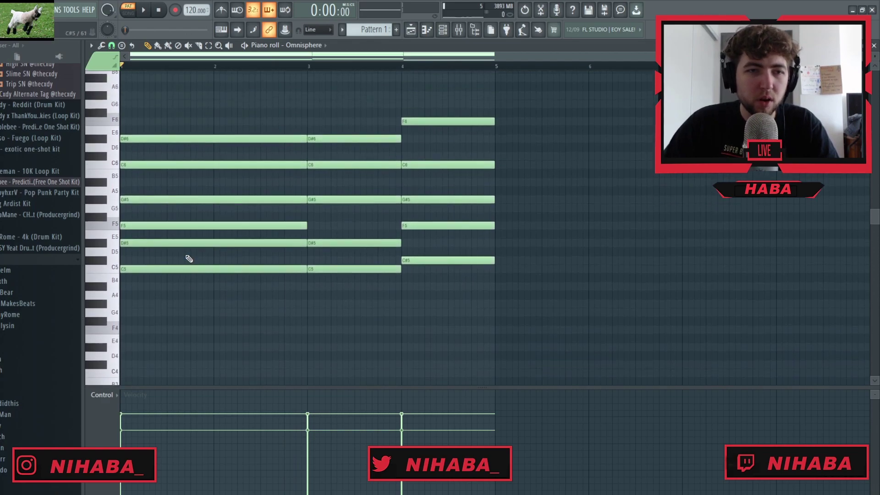
left_click_drag(145, 153, 152, 202)
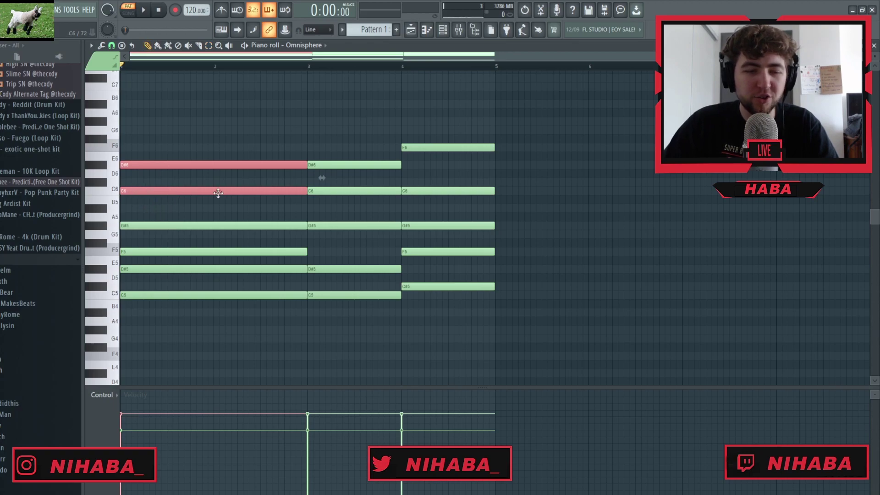
left_click_drag(139, 264, 136, 313)
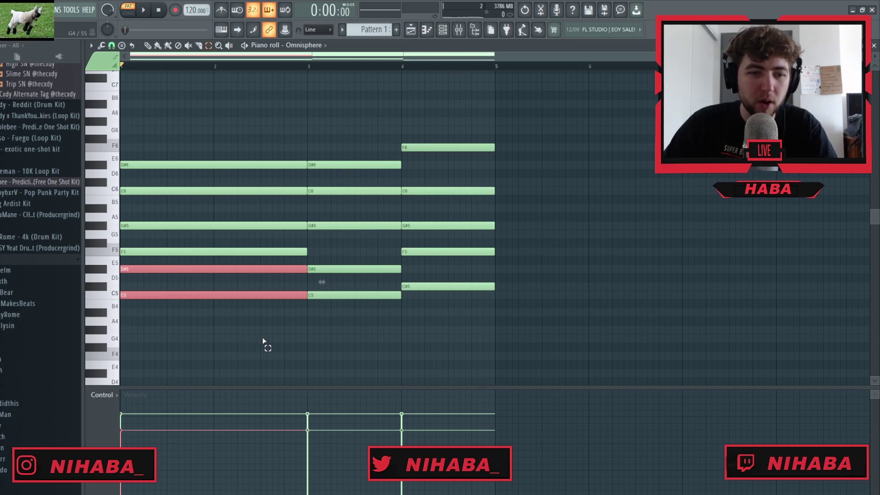
left_click(365, 351)
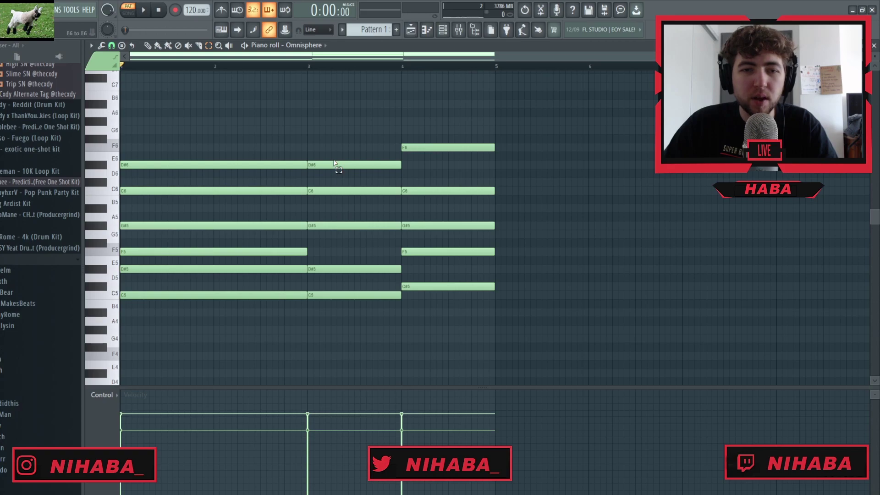
left_click_drag(333, 161, 334, 202)
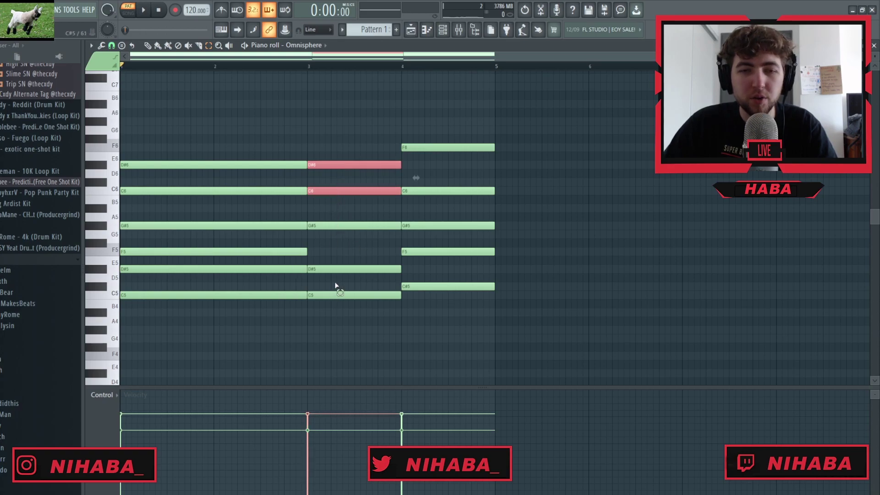
left_click(426, 178)
left_click_drag(456, 131, 469, 330)
left_click(450, 292)
left_click_drag(426, 238, 458, 261)
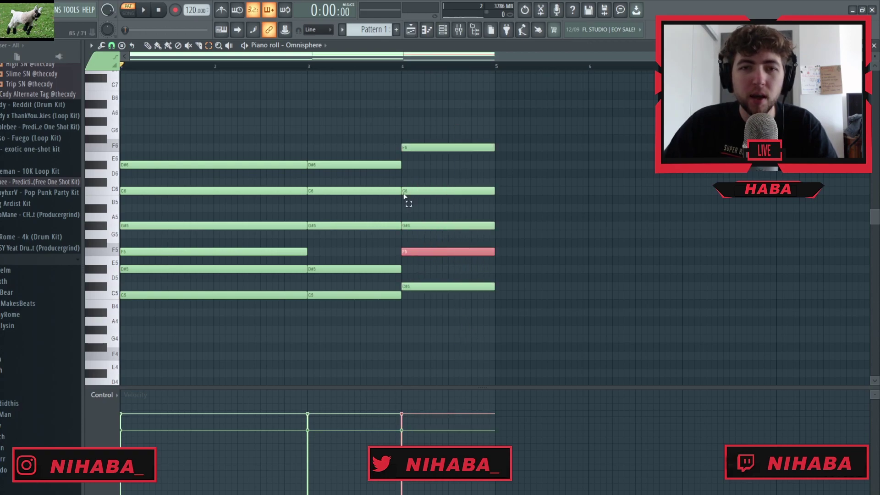
left_click_drag(418, 155, 420, 149)
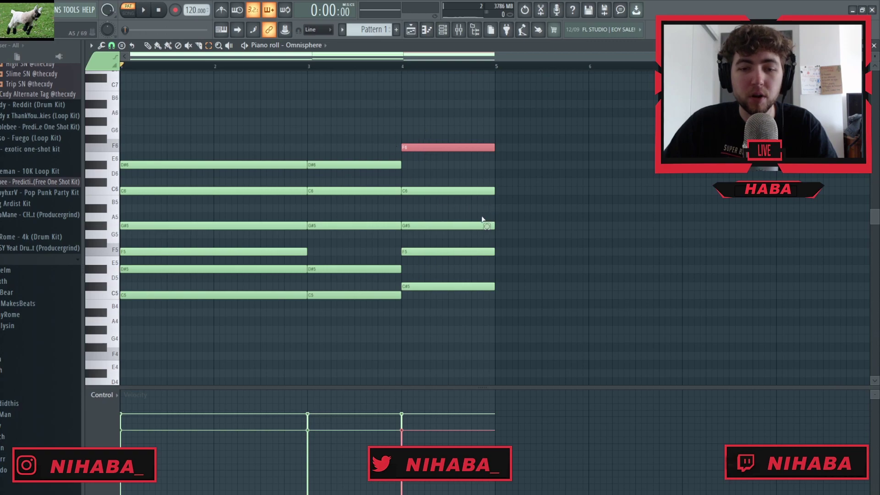
left_click(431, 338)
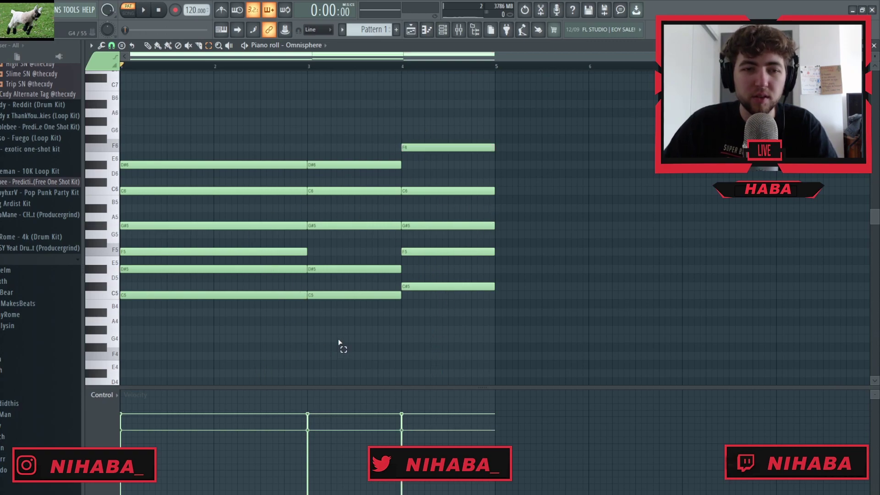
Step: Play the chord progression to hear the octave-doubled chords with their bass notes
key("p")
scroll(351, 355, "down", 5)
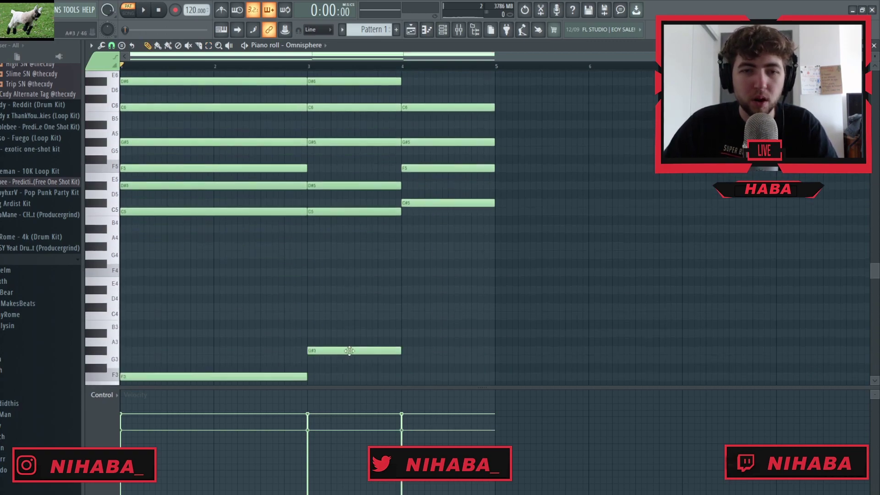
scroll(348, 264, "up", 5)
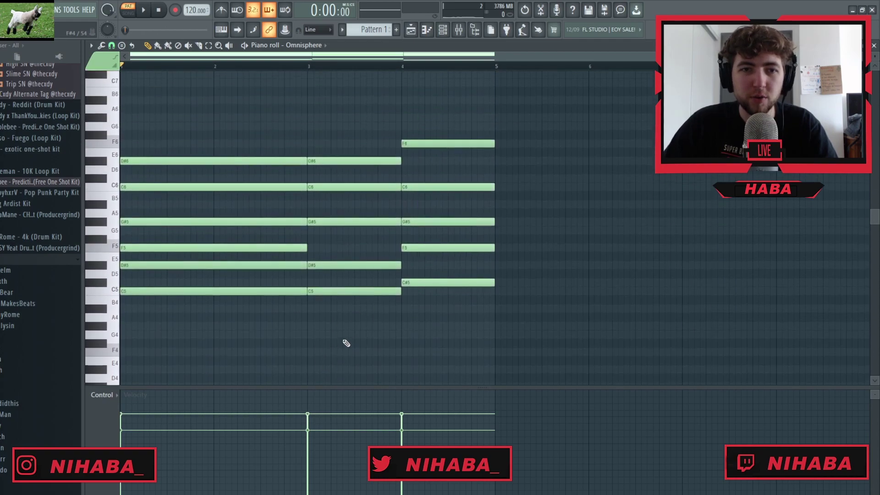
key("space")
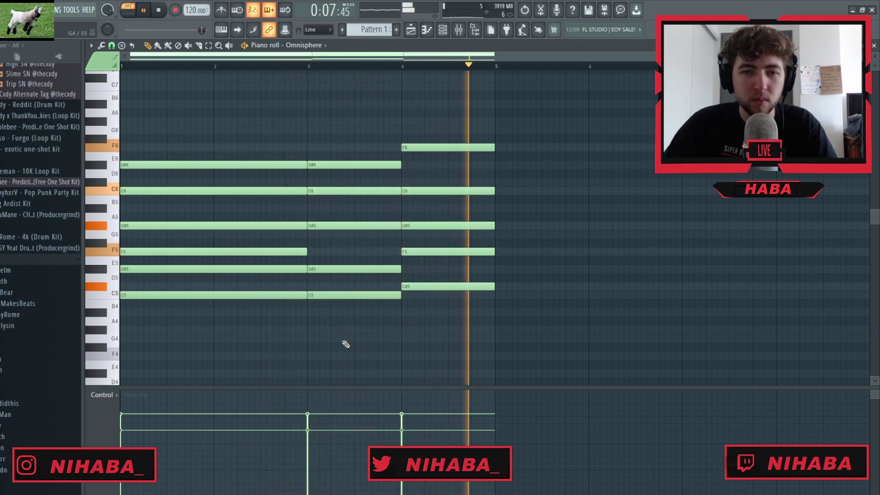
scroll(208, 288, "up", 4)
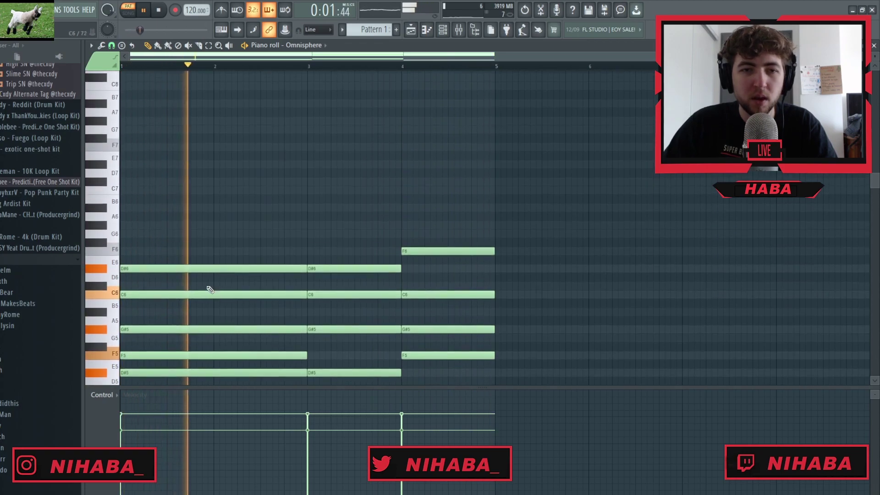
key("space")
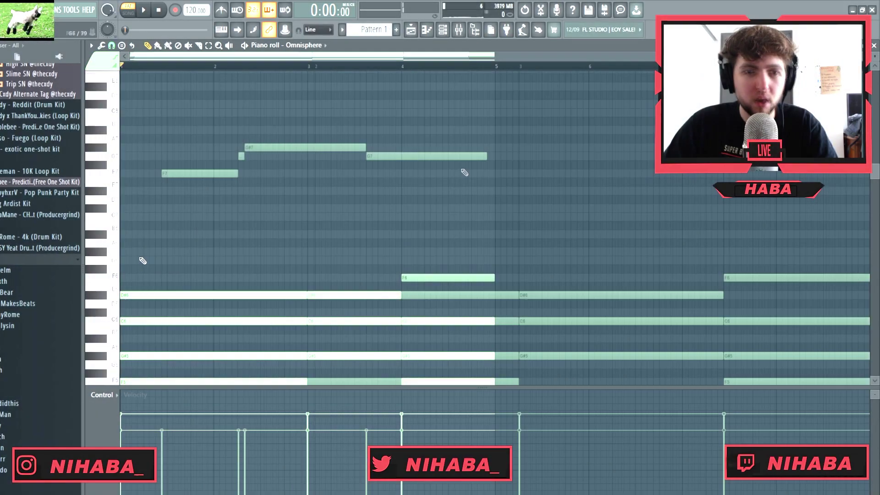
Step: Shorten the G7 melody note before bar 3 and continue the descending run with equally short F7, D#7 and C#7 notes
key("space")
left_click_drag(487, 156, 390, 157)
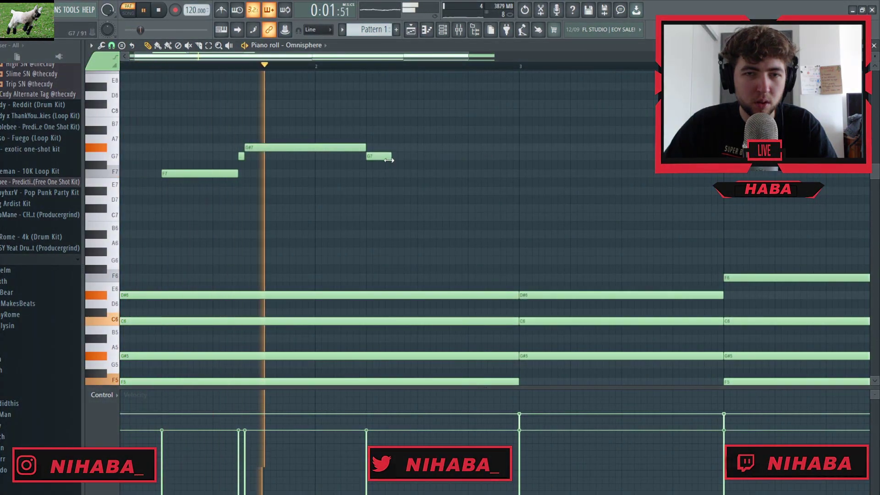
left_click(400, 174)
key("space")
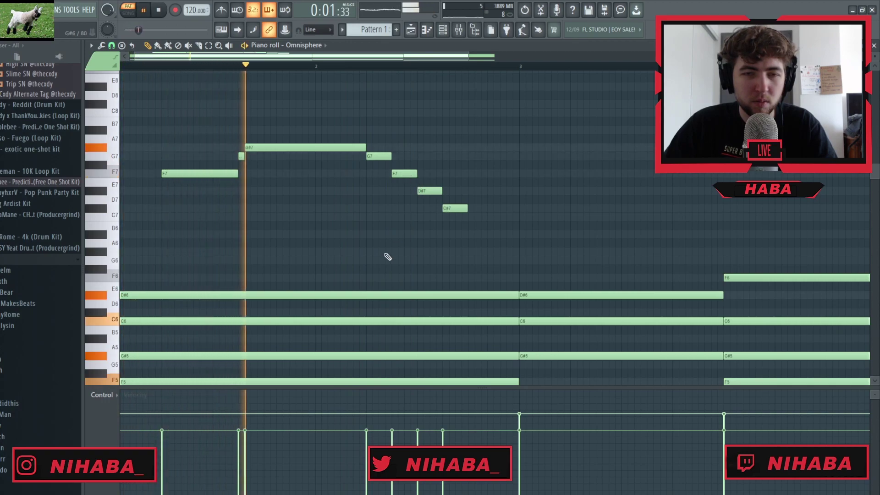
Step: End the first melody phrase on C7, place D#7 at the start of bar 3, and repeat the phrase through bar 4
scroll(387, 255, "down", 2)
left_click(304, 216)
key("space")
key("space")
left_click(326, 208)
left_click_drag(336, 208, 343, 192)
key("space")
key("space")
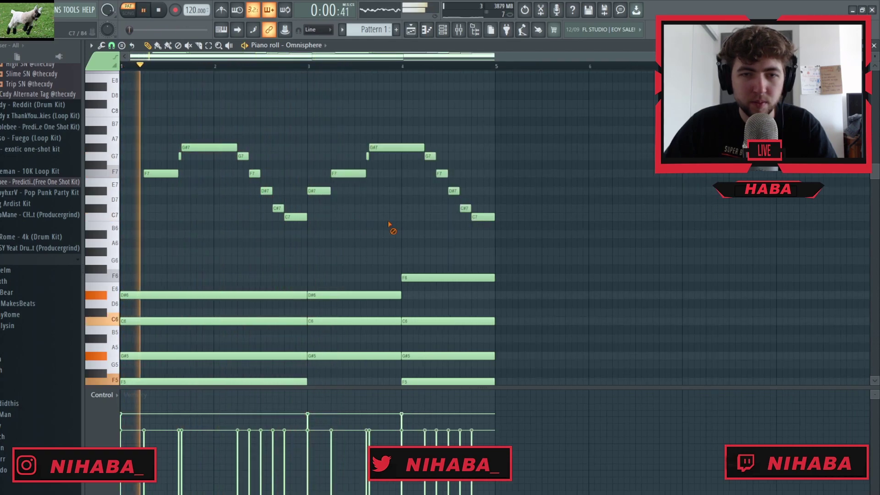
Step: Raise the last three melody notes of bar 4 to G#7, A#7 and G7
scroll(374, 224, "up", 3)
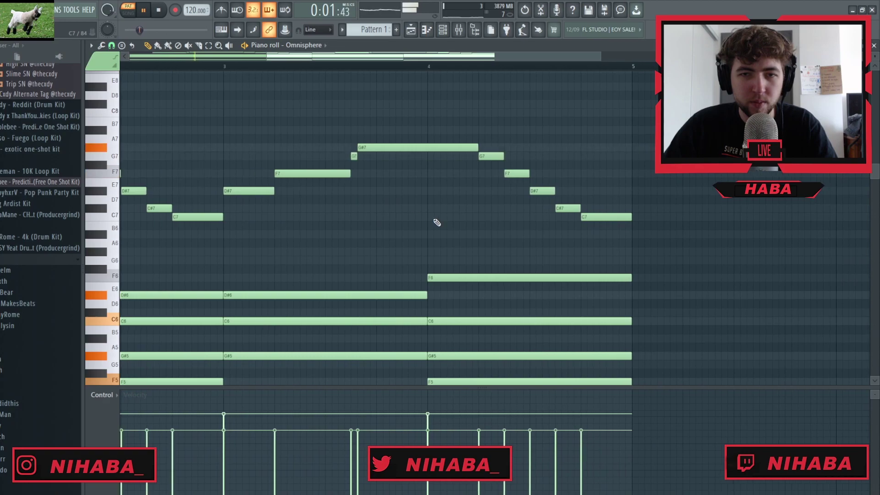
left_click_drag(568, 207, 569, 131)
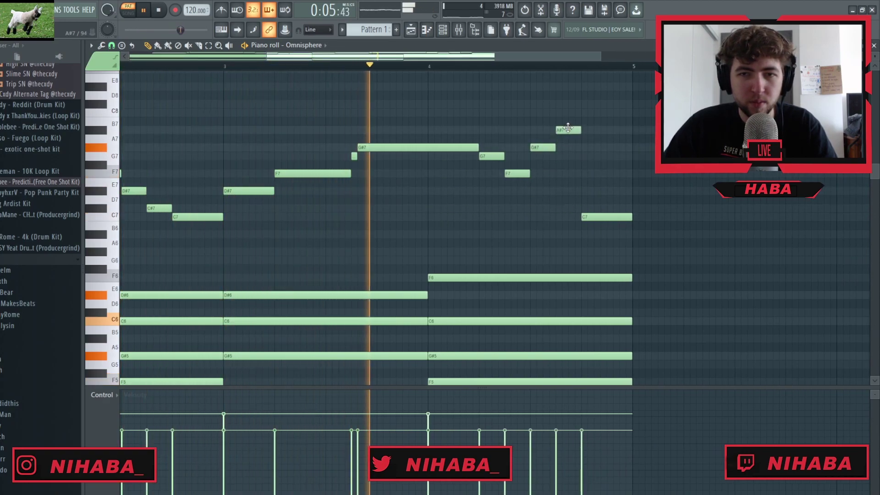
left_click_drag(604, 216, 603, 156)
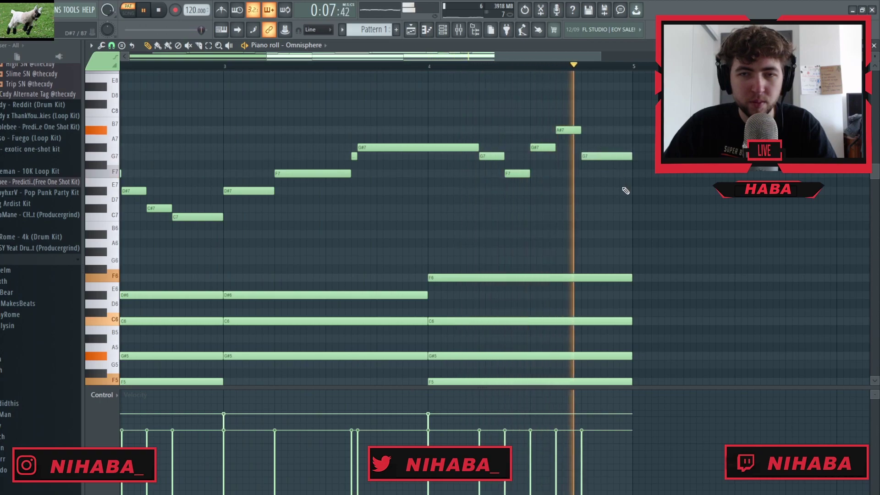
Step: Delete the short G7 and F7 after each long G#7 in both phrases, and extend each G#7 to fill the gap
scroll(402, 233, "down", 3)
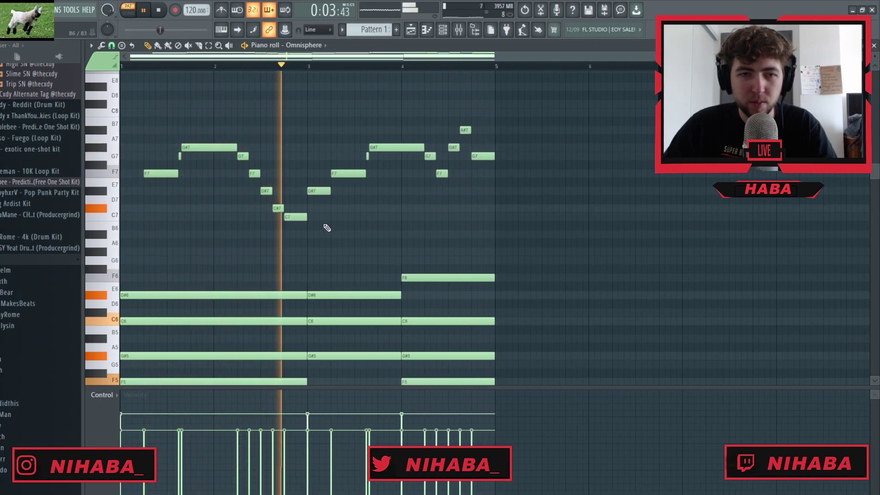
right_click(254, 173)
right_click(243, 155)
left_click_drag(240, 149, 261, 150)
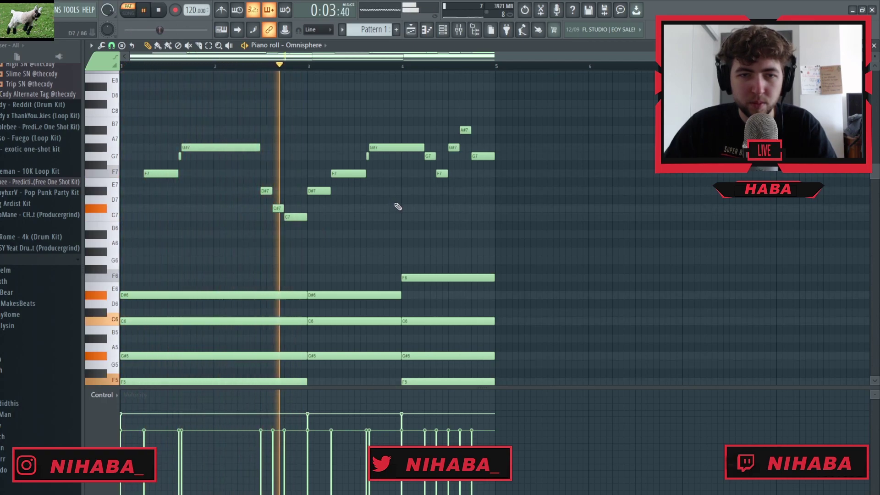
right_click(441, 173)
right_click(430, 156)
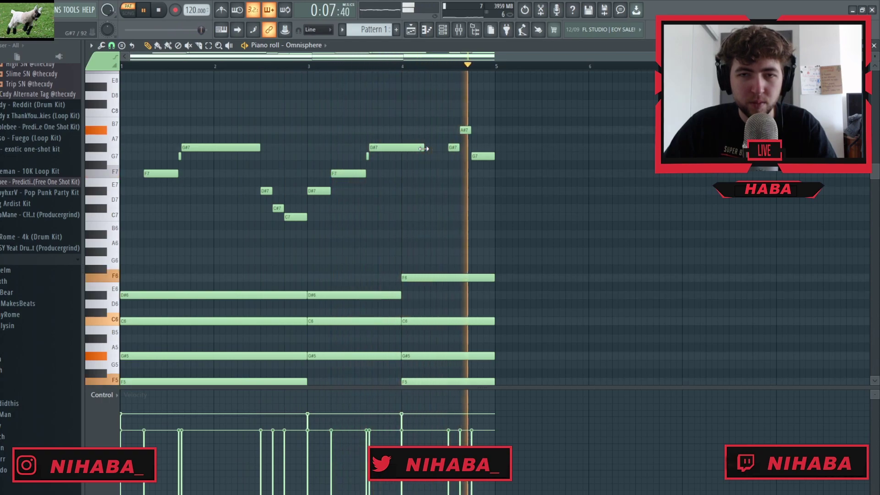
left_click_drag(423, 149, 448, 149)
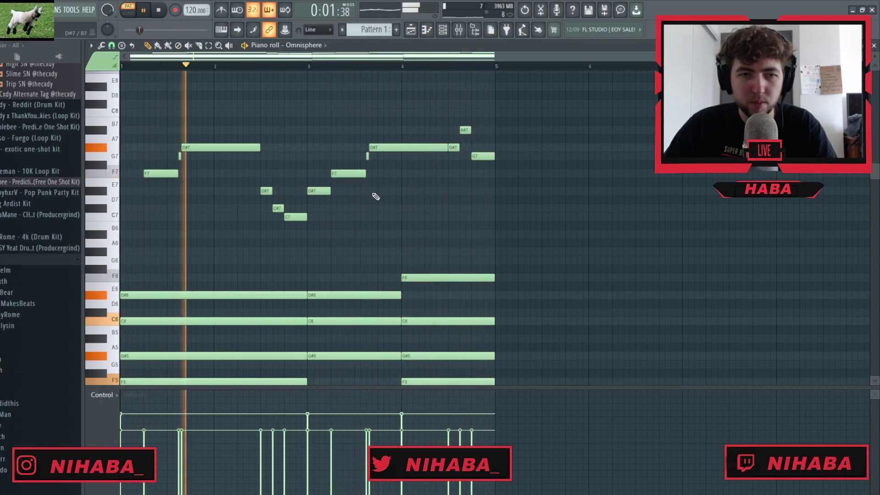
Step: Raise the second phrase's long note to A#7 and its grace note to G#7, and end the A#7 at bar 4
scroll(375, 190, "up", 4)
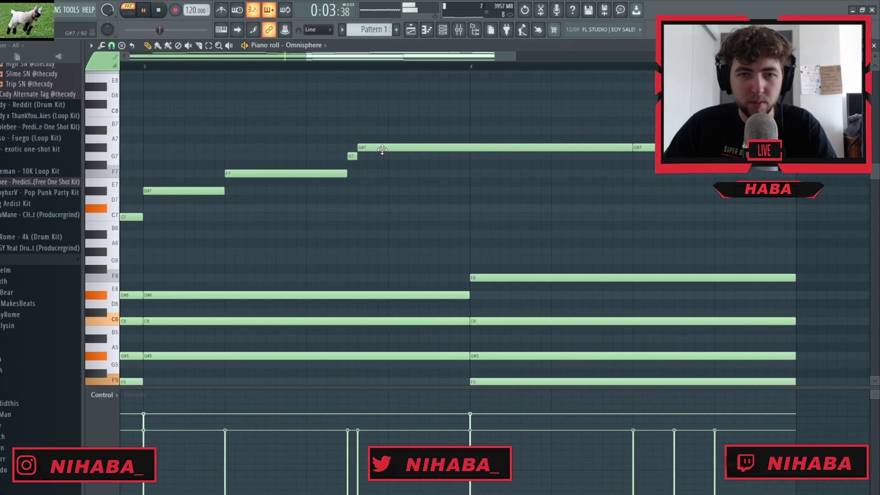
left_click_drag(382, 149, 382, 132)
scroll(271, 179, "down", 2)
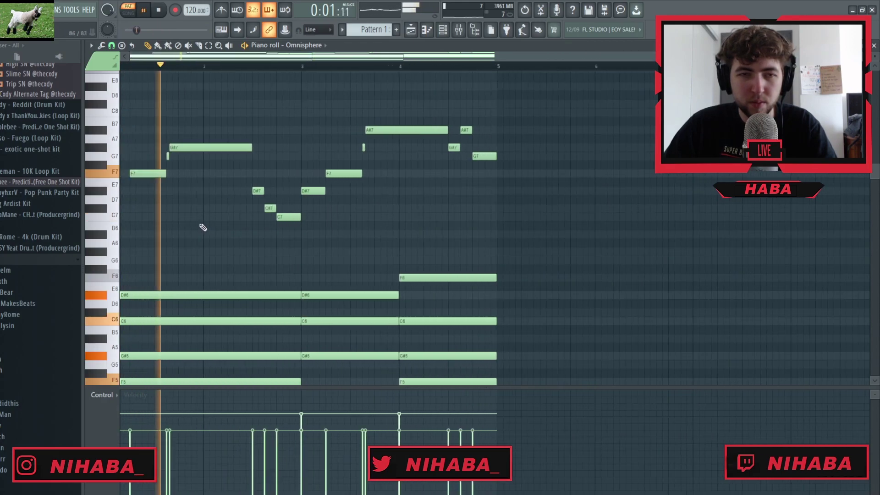
scroll(519, 131, "up", 1)
left_click_drag(422, 128, 420, 127)
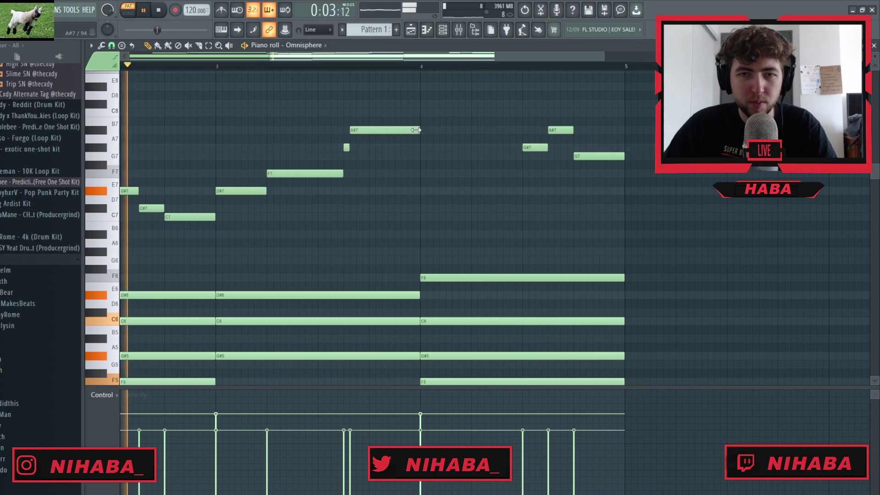
Step: Add C8 at the start of bar 4 followed by C#8, and raise the short G#7 after them to C8
left_click(422, 113)
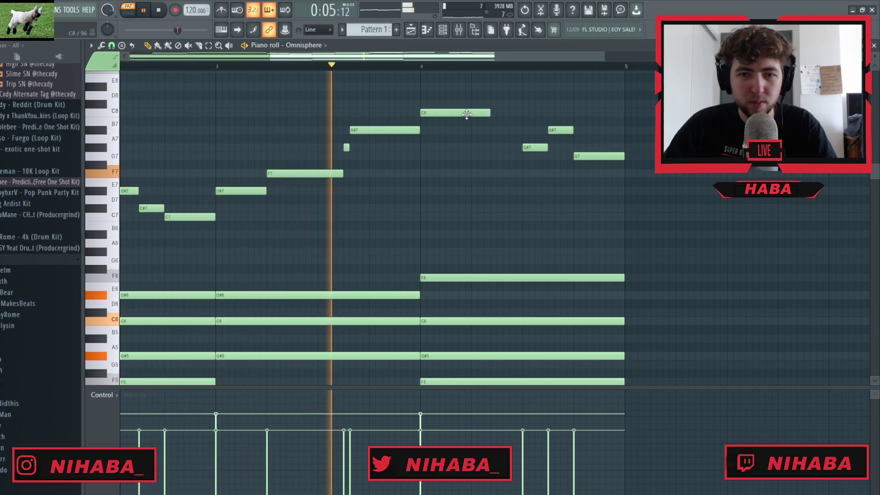
left_click(494, 105)
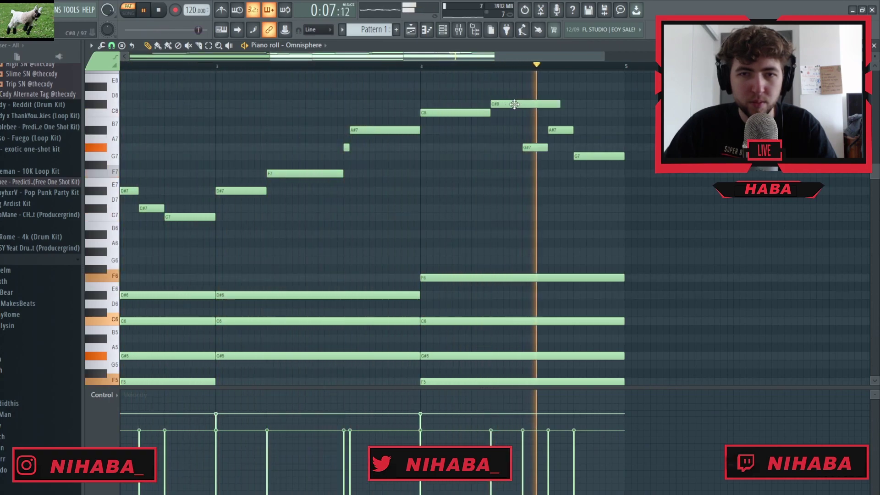
scroll(409, 232, "down", 2)
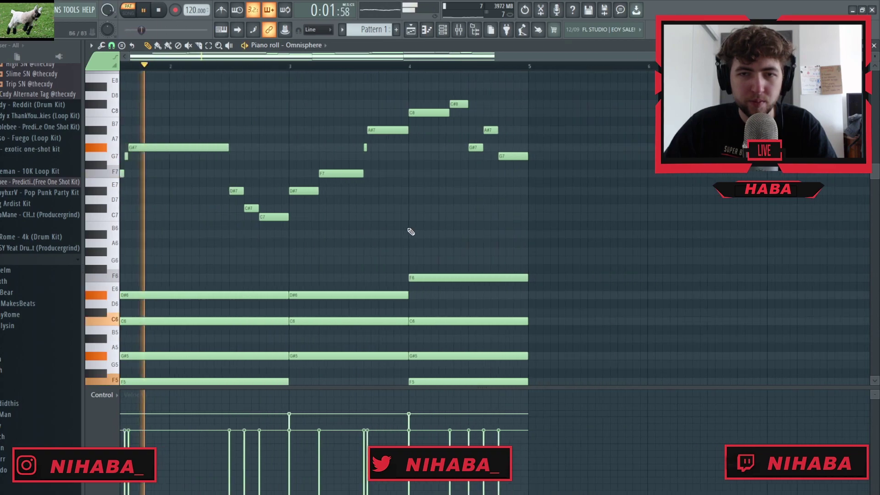
left_click_drag(456, 150, 458, 115)
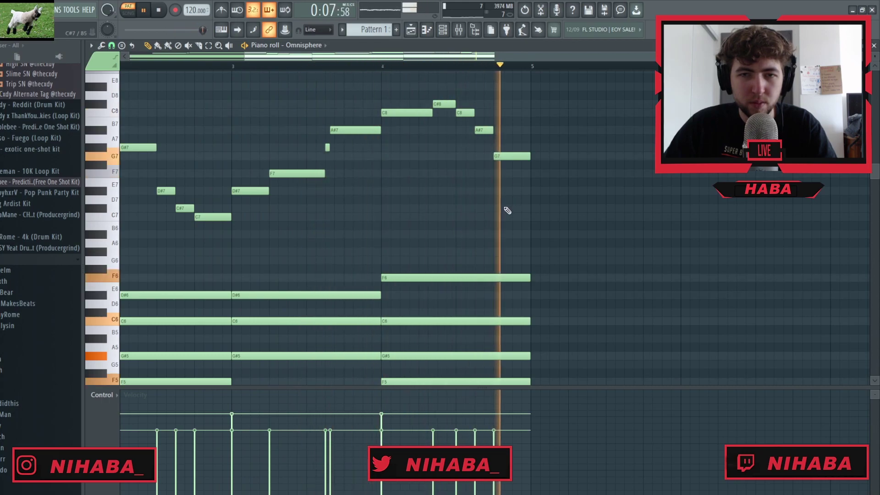
key("space")
Step: Select all melody notes above the chords and raise their velocity to the level of the louder chord notes
scroll(341, 197, "up", 2)
scroll(341, 197, "down", 2, "ctrl")
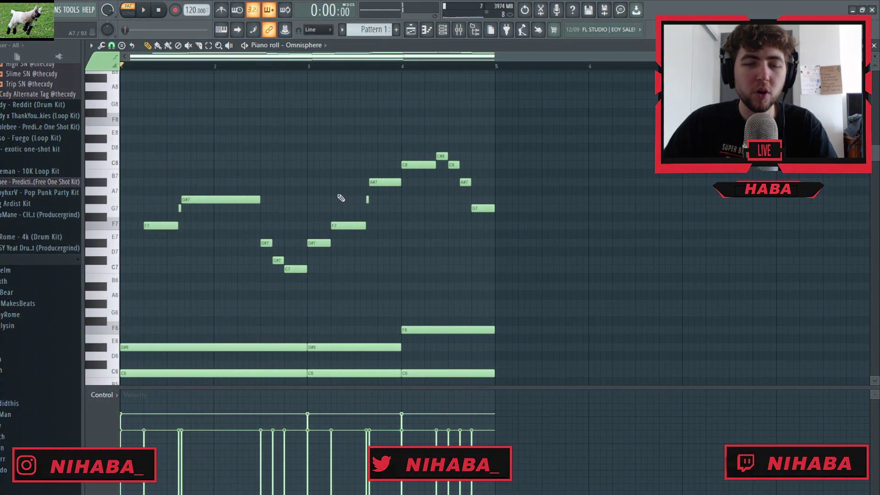
left_click_drag(153, 154, 505, 288)
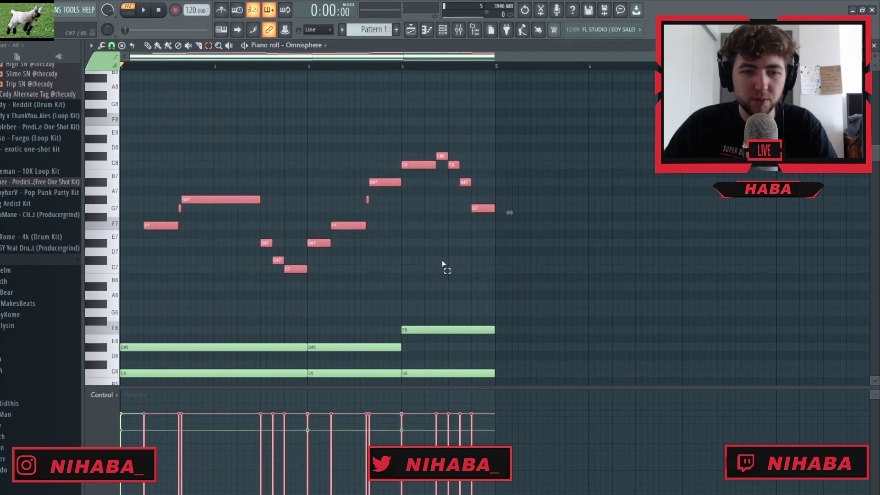
left_click(405, 255)
key("p")
scroll(216, 245, "down", 3)
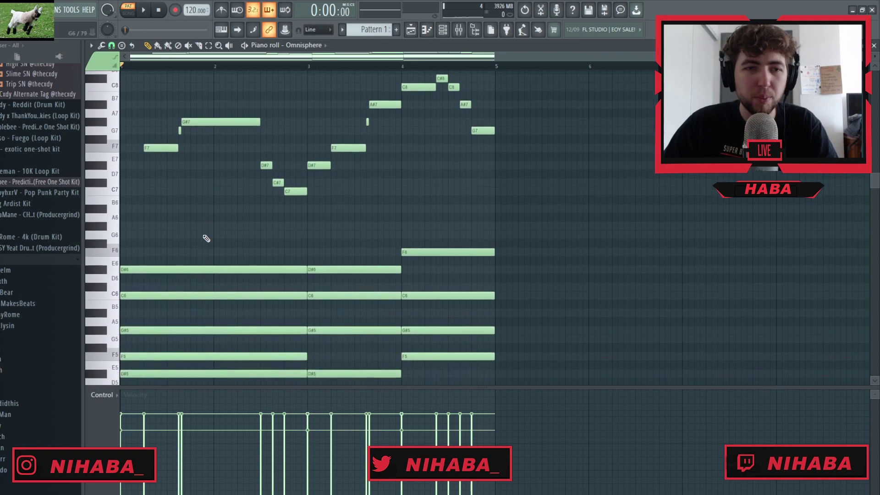
Step: Examine how the melody's grace notes, long notes and descending runs sit above the chords from bar 1 to bar 4
scroll(138, 219, "up", 2)
scroll(153, 180, "up", 2, "ctrl")
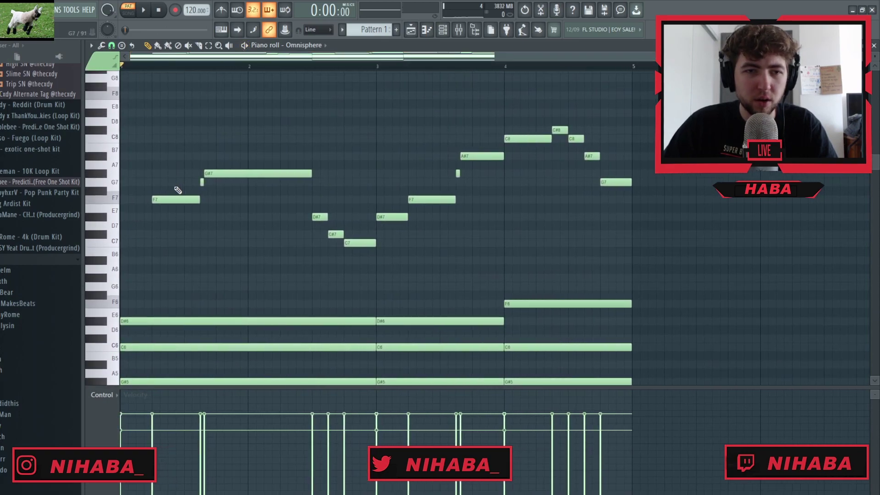
scroll(173, 199, "down", 7)
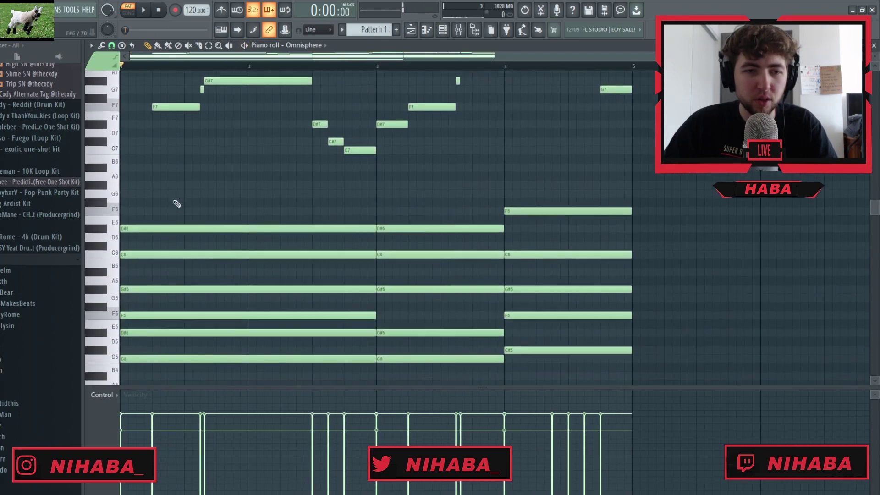
scroll(178, 179, "up", 6)
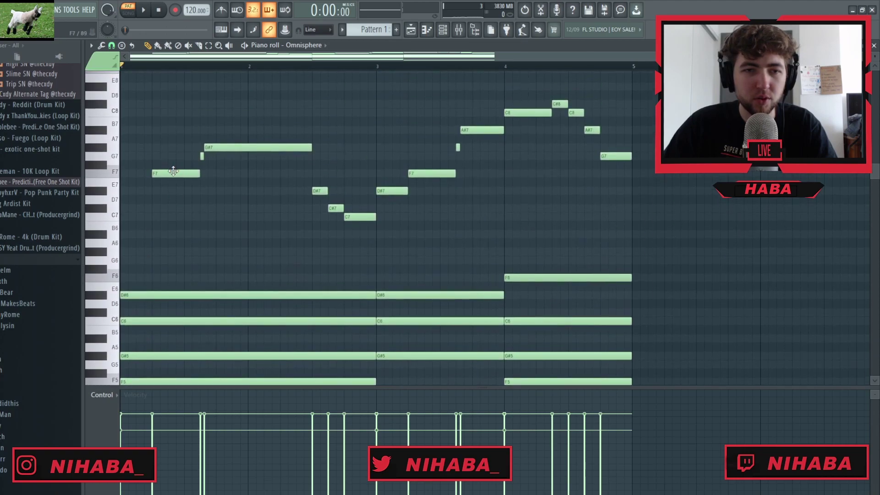
scroll(202, 156, "up", 4)
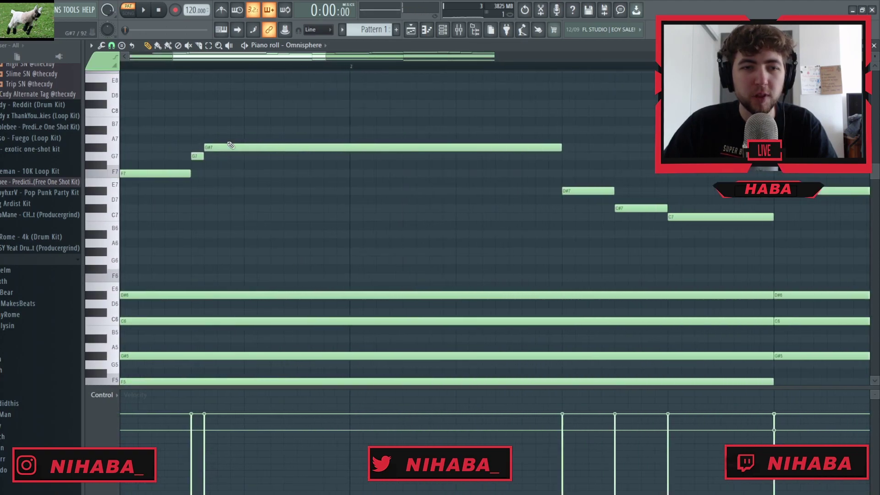
scroll(215, 158, "up", 2)
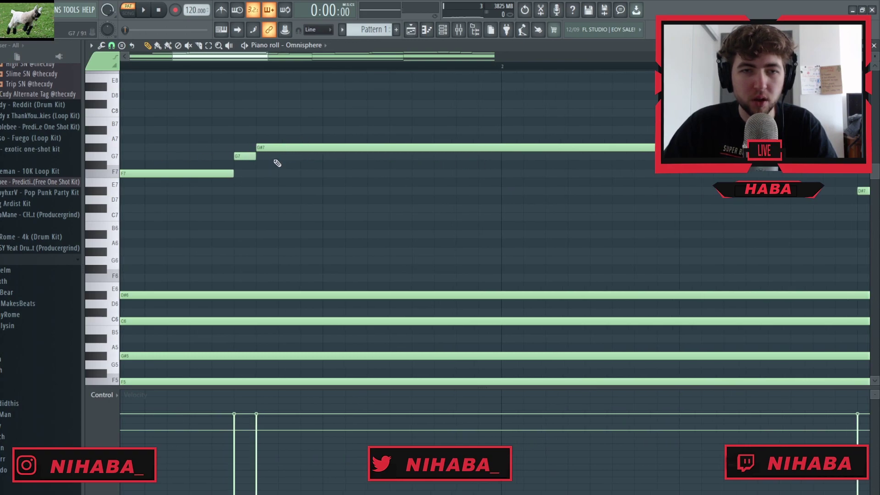
scroll(301, 174, "down", 2)
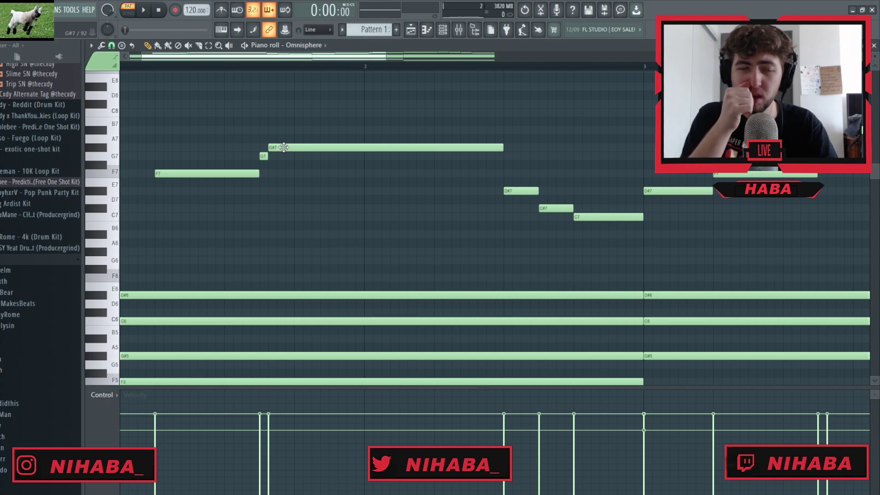
scroll(284, 146, "down", 2)
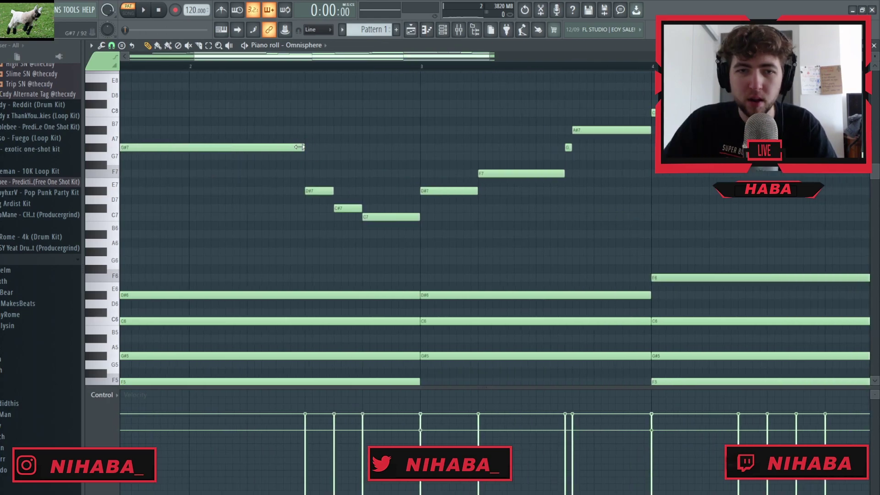
scroll(207, 165, "down", 3)
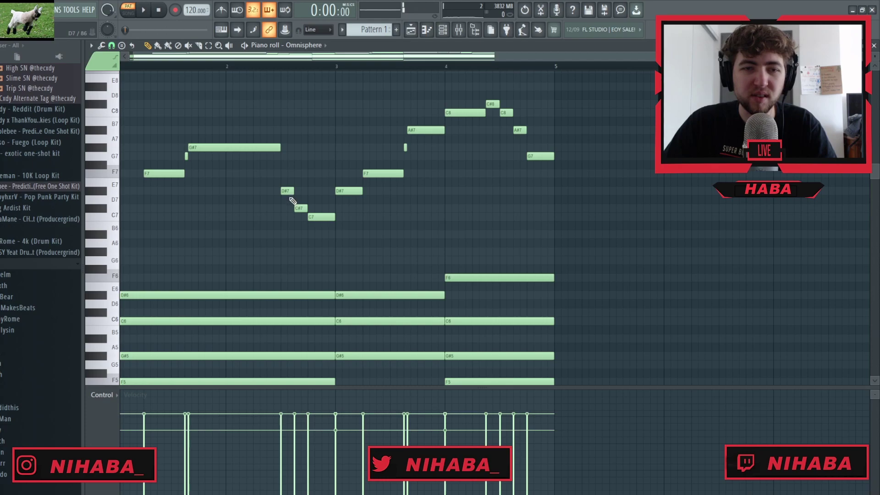
Step: Play the melody and chords from the start of bar 2, and stop playback
left_click(227, 67)
key("space")
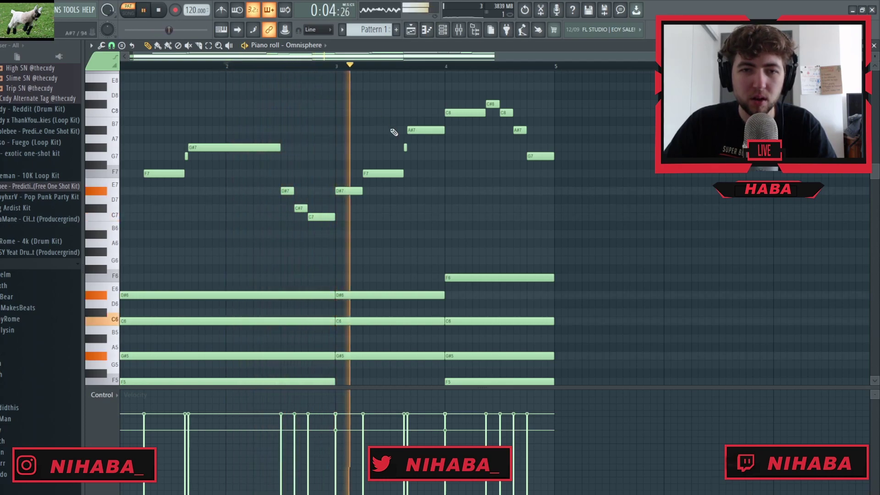
key("space")
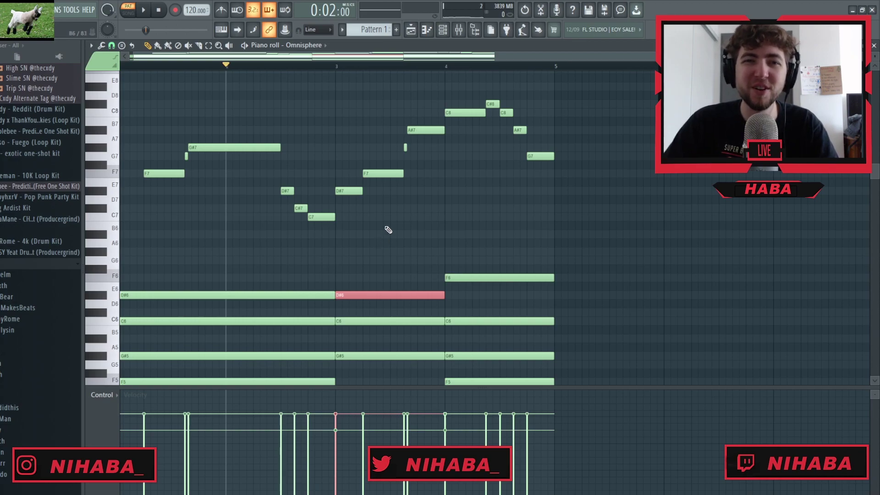
Step: Examine the grace note before the held A#7 in bar 3 and the surrounding melody above the chords
left_click(380, 216)
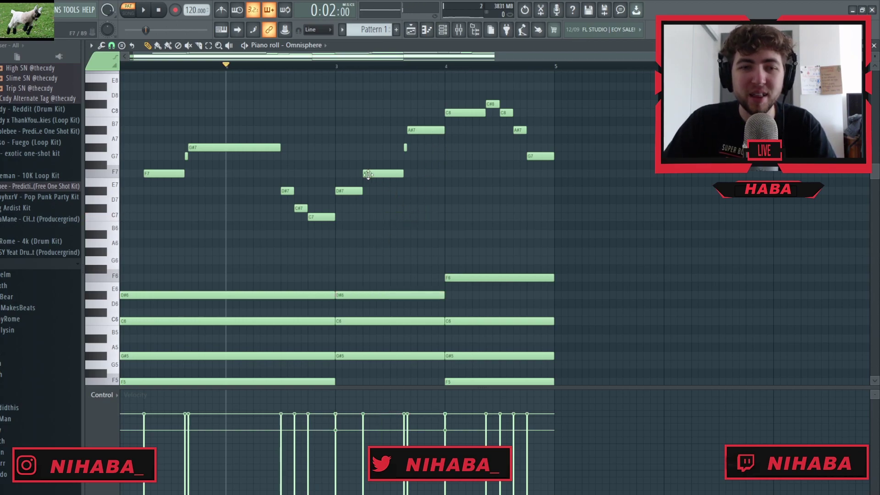
left_click_drag(224, 144, 170, 194)
left_click_drag(368, 122, 433, 191)
left_click(432, 113, "ctrl")
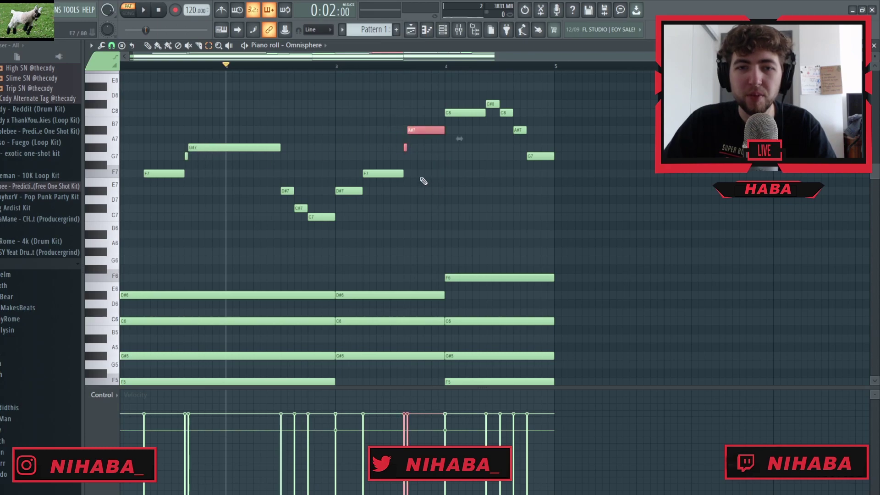
scroll(423, 181, "up", 3)
scroll(394, 133, "down", 4)
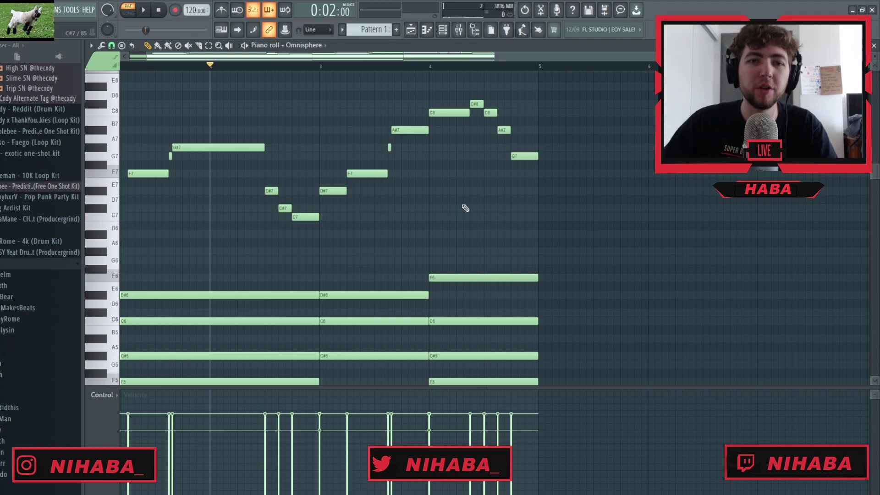
scroll(465, 208, "down", 1)
Step: Play the melody and chords from the start of bar 1, and stop playback
left_click(353, 242)
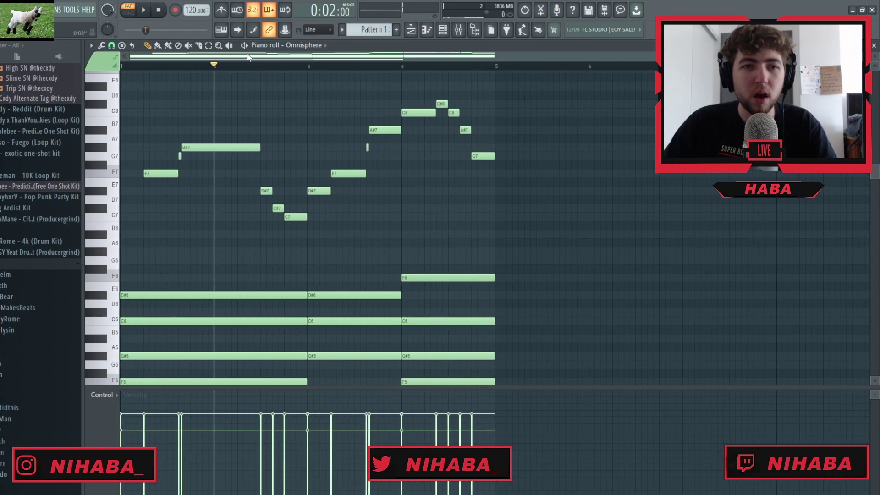
key("space")
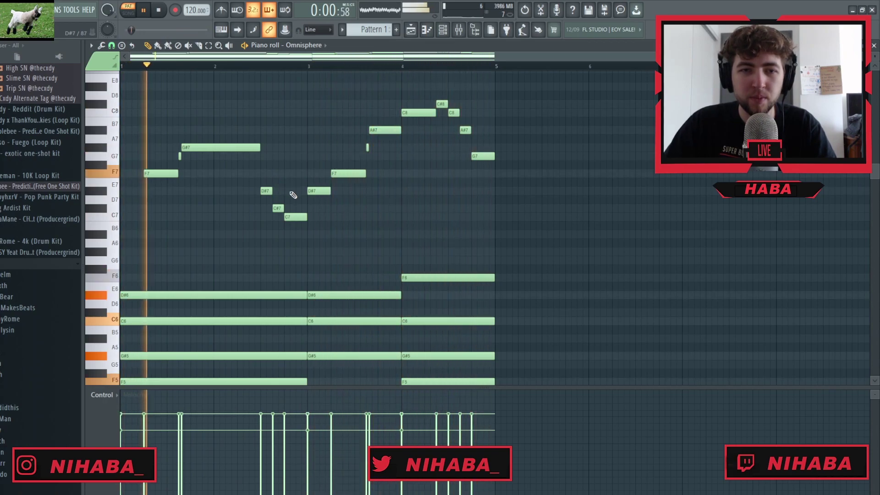
key("space")
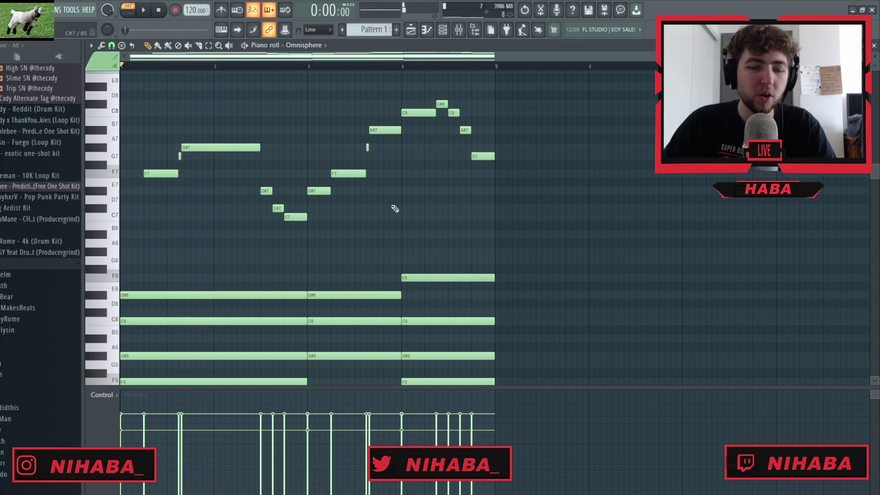
Step: Duplicate the four bars of chords, bass and melody into bars 5 to 8
key("ctrl+b")
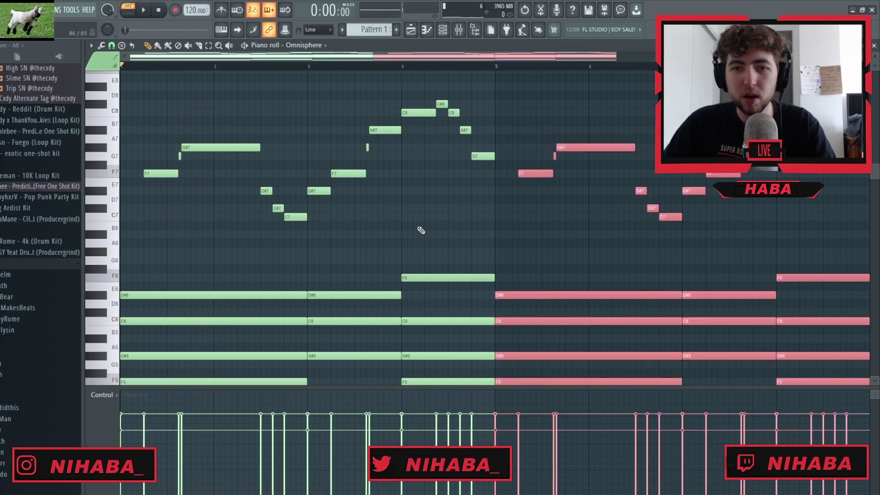
right_click(418, 240)
scroll(438, 246, "down", 6)
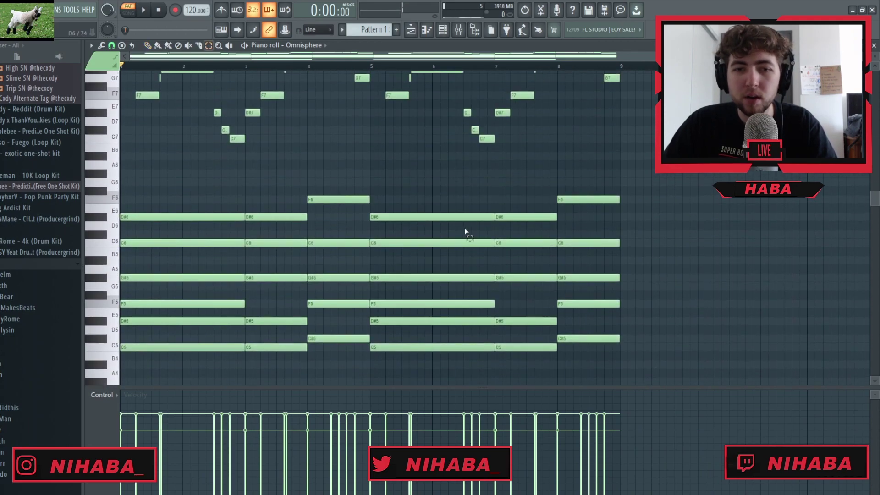
Step: Raise the three G#5 chord notes in bars 5 to 8 by one octave to G#6, and clear the selection
left_click_drag(559, 283, 559, 284)
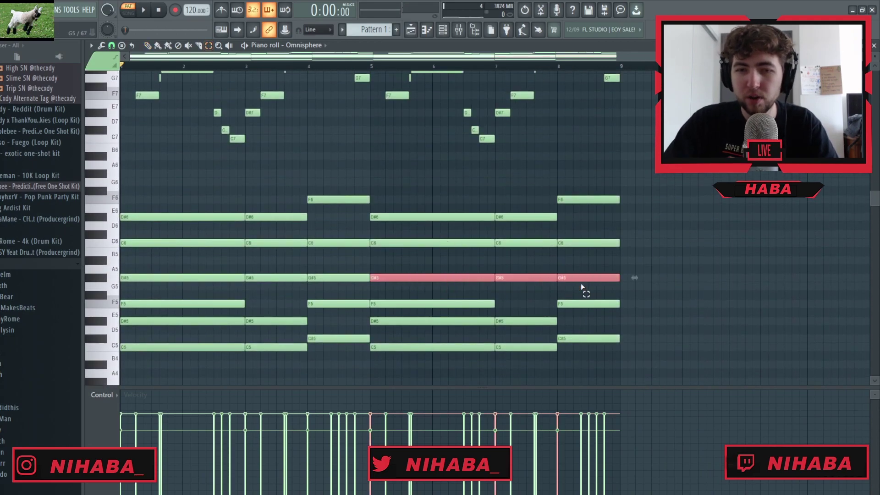
key("ctrl+Up")
scroll(545, 252, "up", 6)
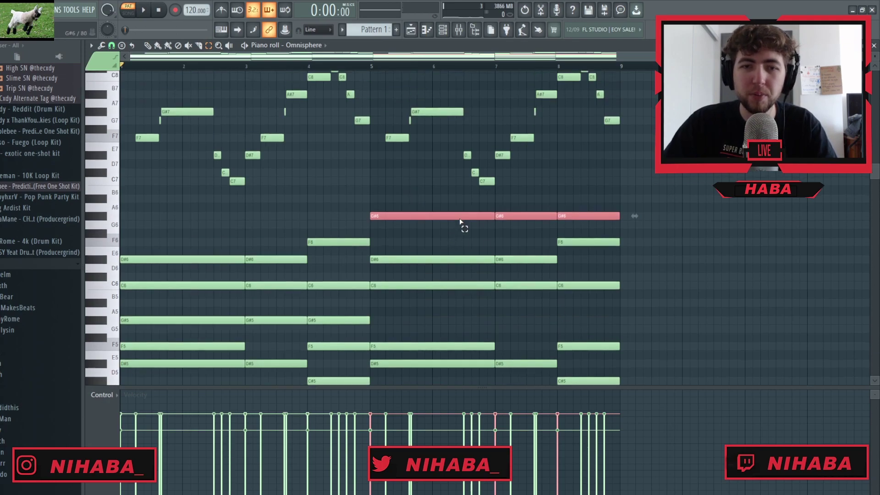
left_click(497, 265, "ctrl")
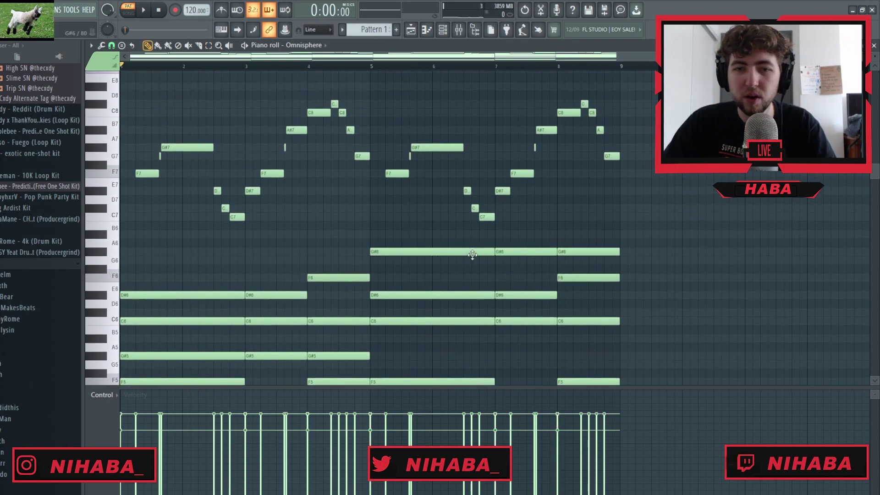
Step: Play the duplicated section from just before bar 5 to hear the higher chord voicing under the melody
scroll(509, 255, "down", 3)
scroll(545, 256, "up", 3)
scroll(346, 232, "up", 2)
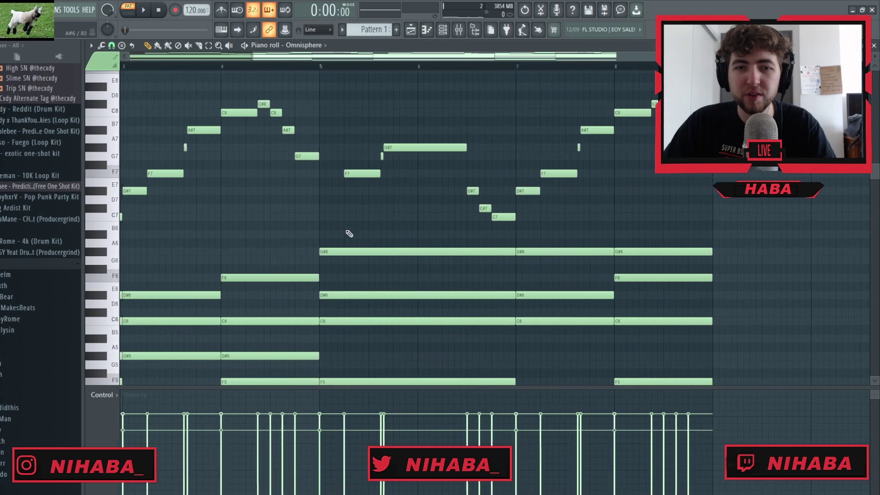
key("space")
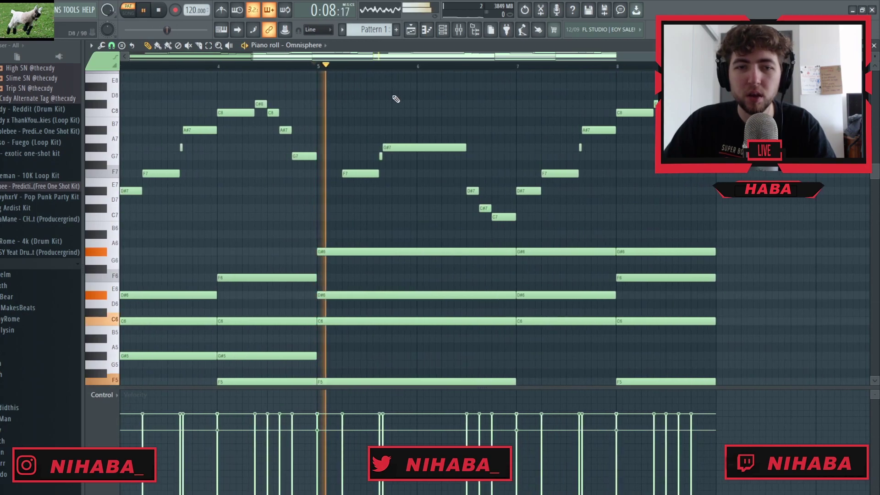
scroll(517, 229, "up", 1)
scroll(519, 238, "up", 5)
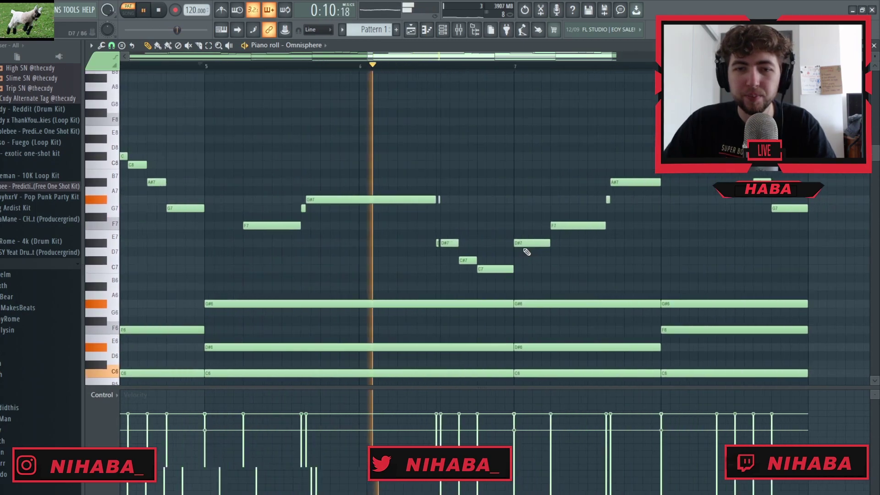
Step: Add a short descending run D#8, C#8, C8, A#7 in bar 6 before the low D#7, and lower its velocities progressively
scroll(525, 253, "down", 4)
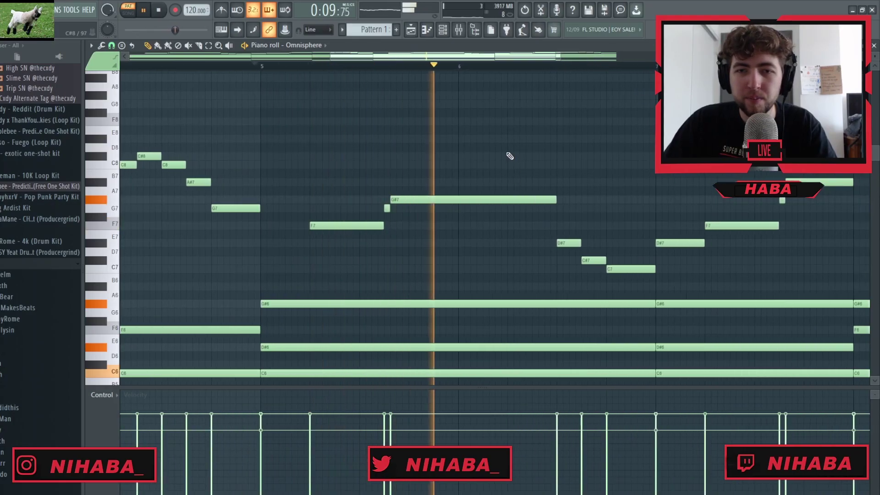
left_click(510, 138)
key("space")
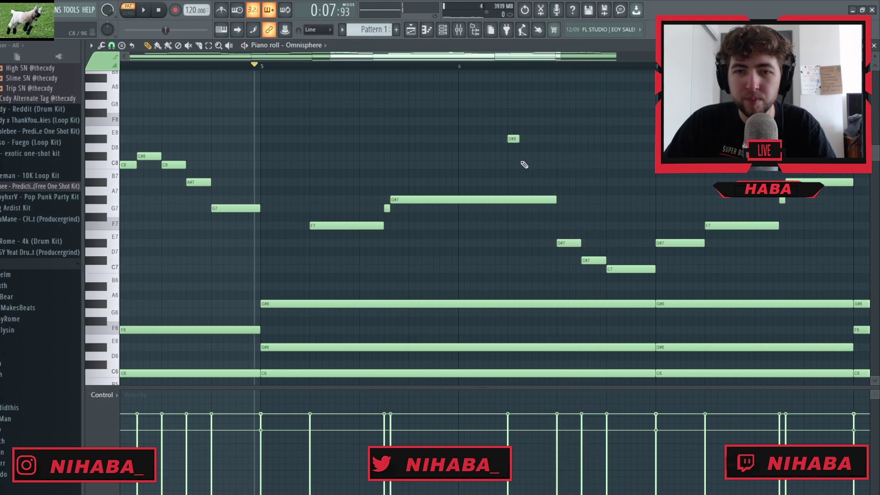
key("e")
left_click_drag(497, 128, 576, 191)
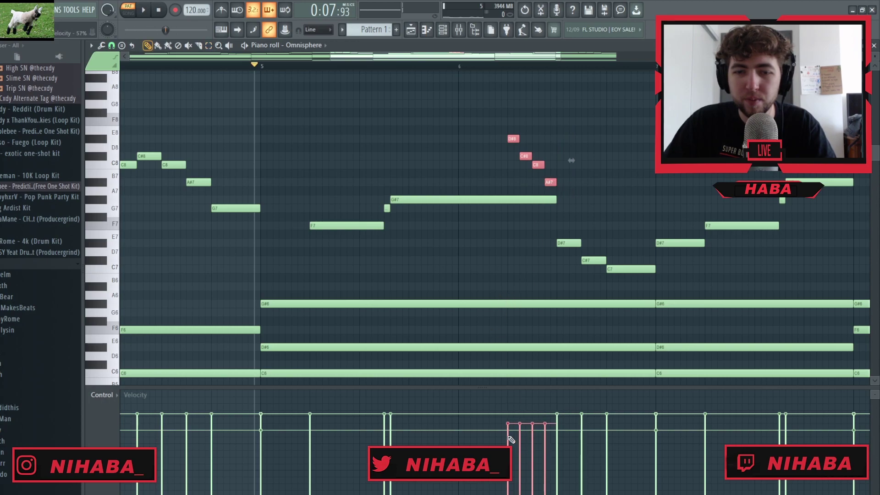
Step: Shorten the held G#7 to end where the bar 6 run starts, and replace the run's A#7 by extending its C8
key("space")
left_click_drag(555, 200, 508, 201)
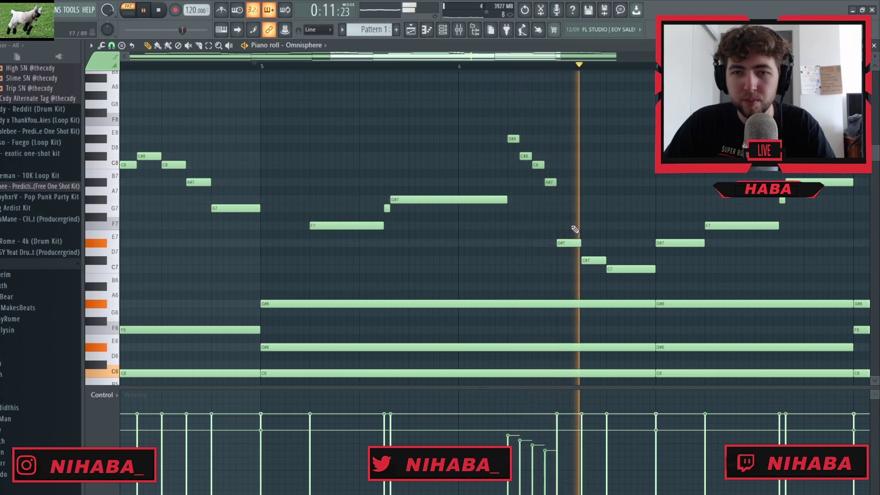
right_click(550, 182)
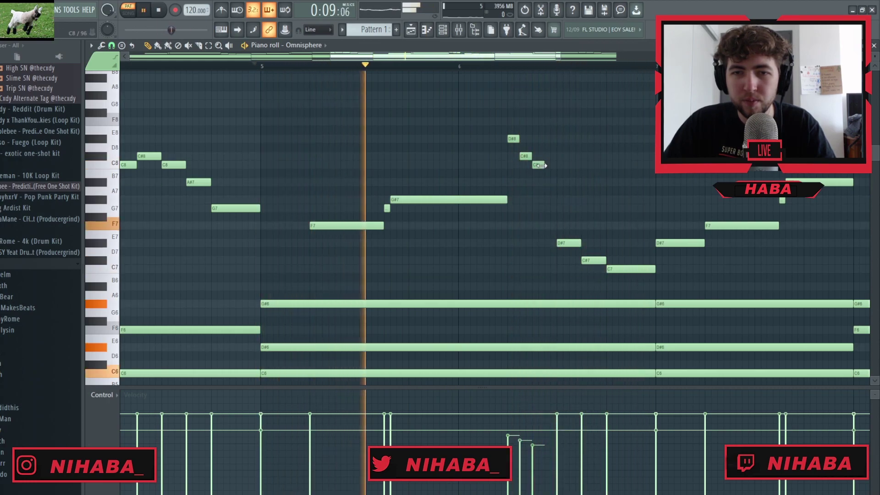
left_click_drag(544, 165, 556, 164)
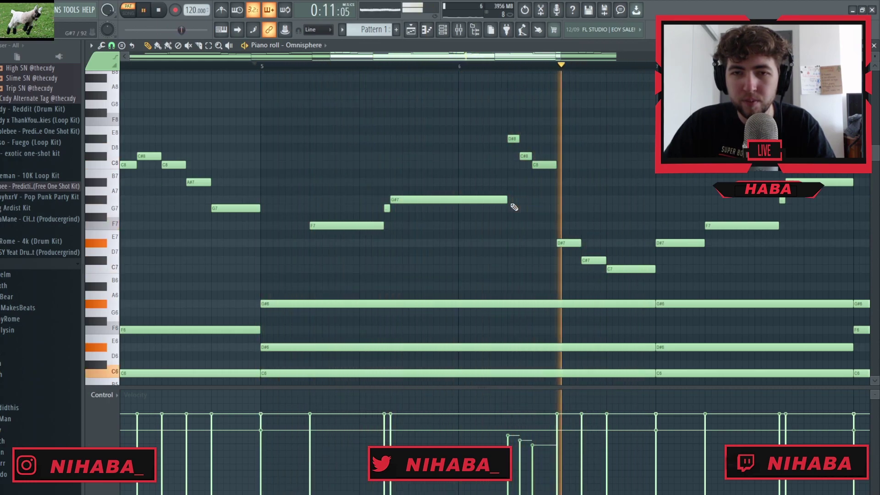
Step: Add a quiet F8 at the end of bar 7 and lengthen it to reach the start of bar 8
scroll(519, 208, "down", 2)
left_click(522, 121)
left_click_drag(523, 121, 530, 121)
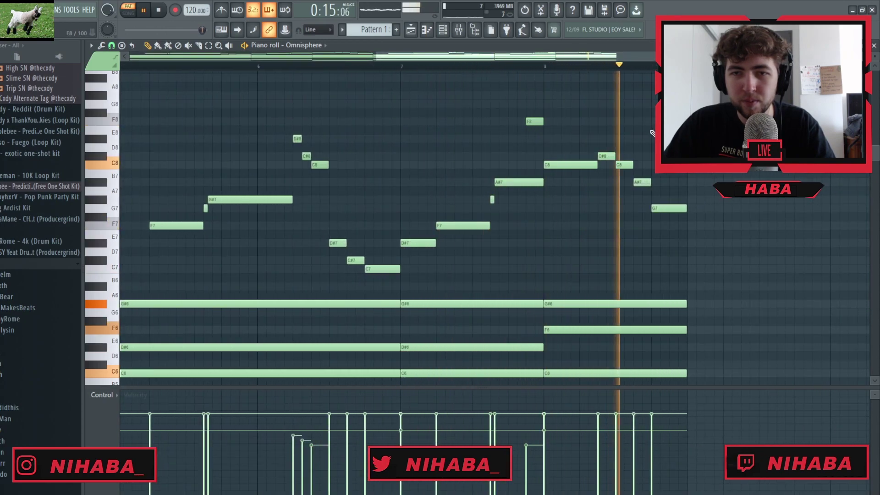
Step: Double bar 8's descending run one octave lower with C#7, C7, A#6 and G6, and reduce the velocity of the added notes
left_click(669, 209)
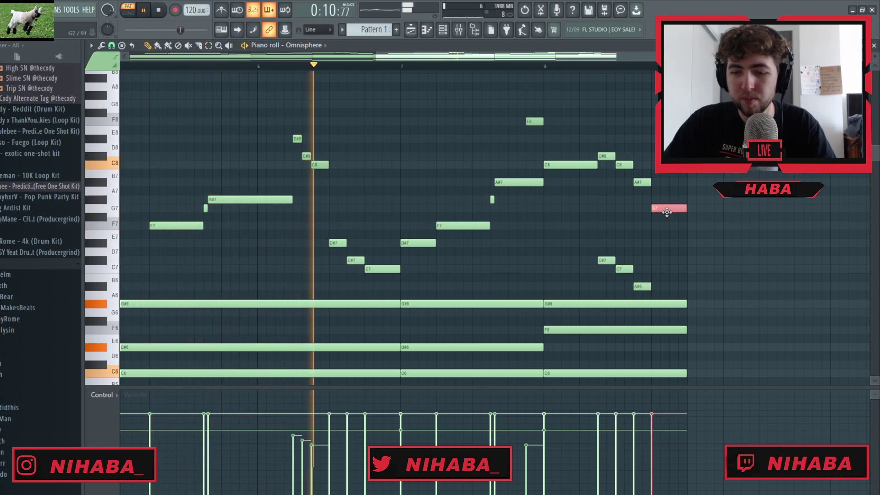
left_click_drag(669, 212, 669, 316)
left_click(672, 265)
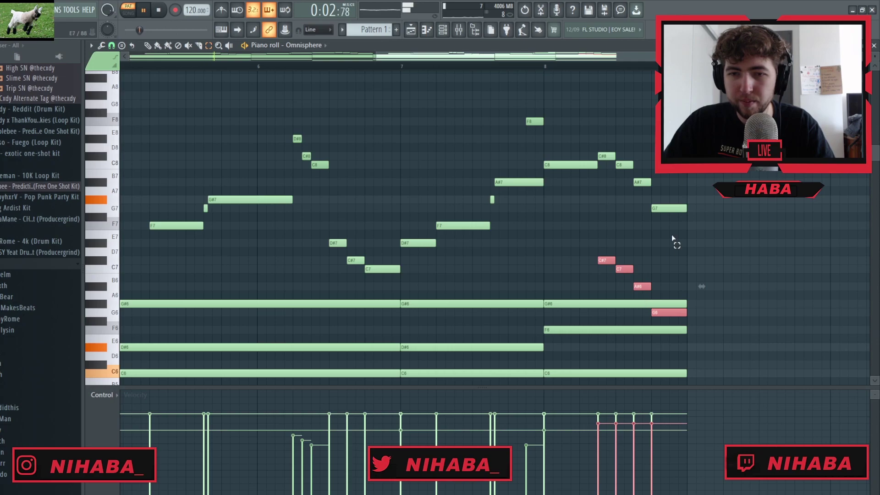
Step: Shorten the A#7 in bar 7 to end where F8 begins while playing the loop, and stop playback
scroll(654, 235, "up", 3)
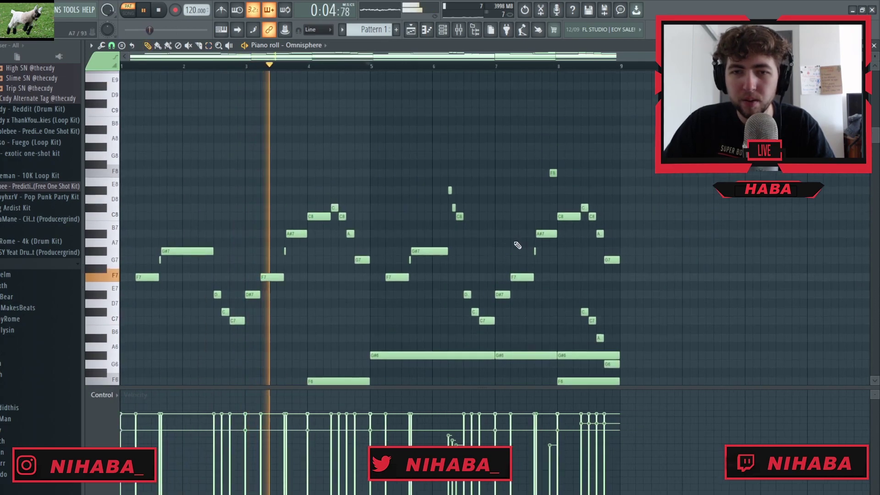
scroll(555, 261, "up", 1)
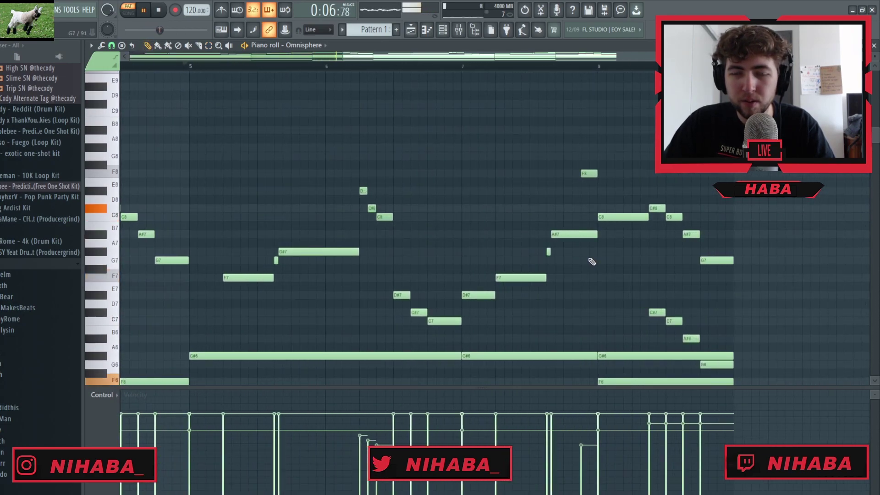
scroll(591, 261, "down", 3)
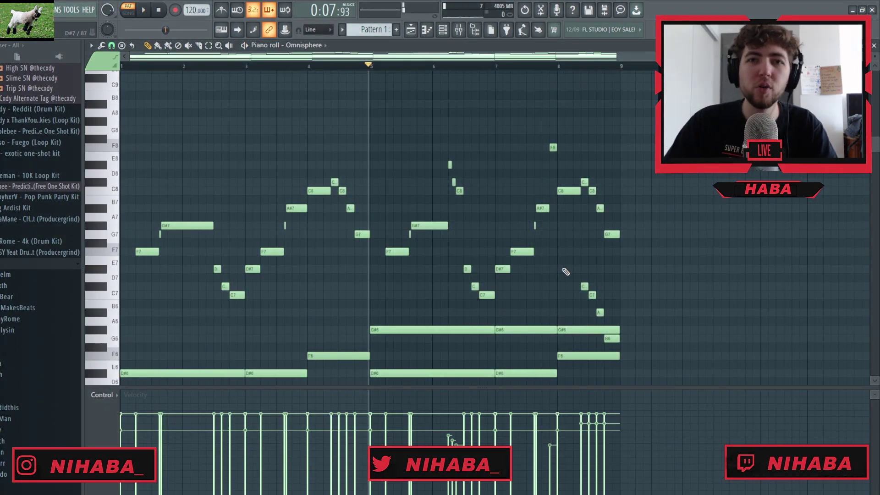
Step: Select the D#8, C#8, C8 run in bar 6 to check its velocities, and play the section from bar 5
scroll(470, 227, "down", 1)
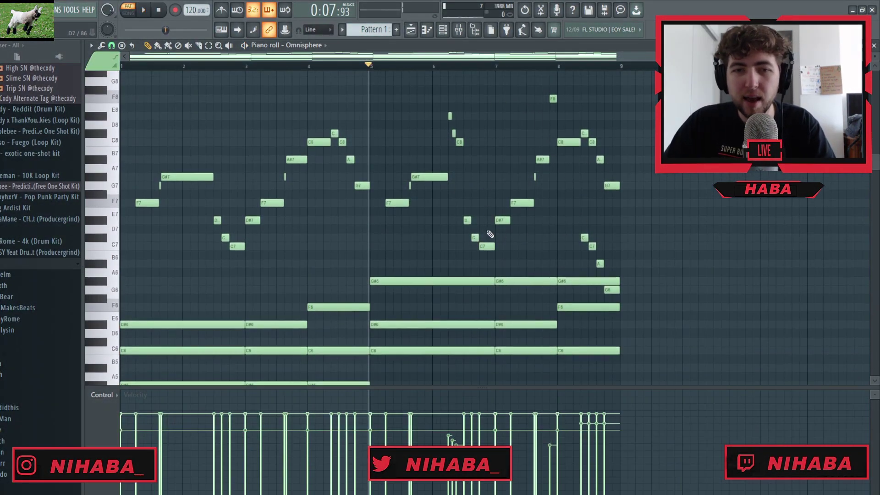
scroll(440, 232, "up", 1)
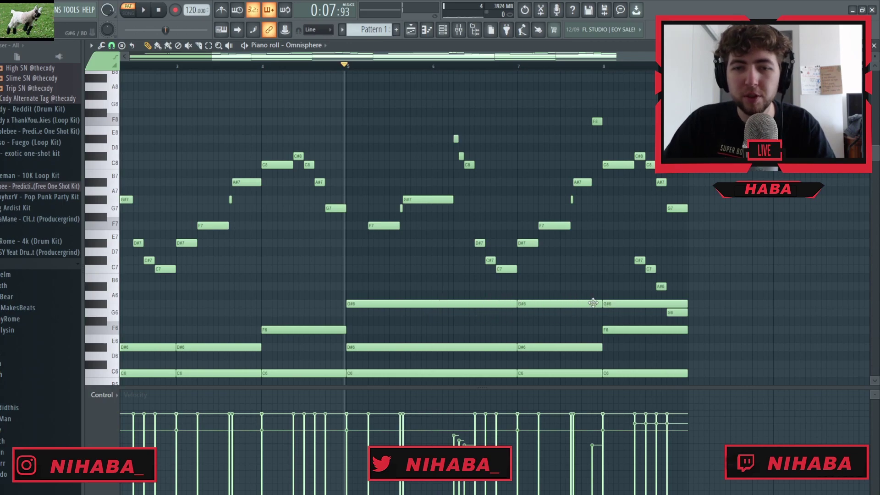
scroll(462, 220, "up", 3)
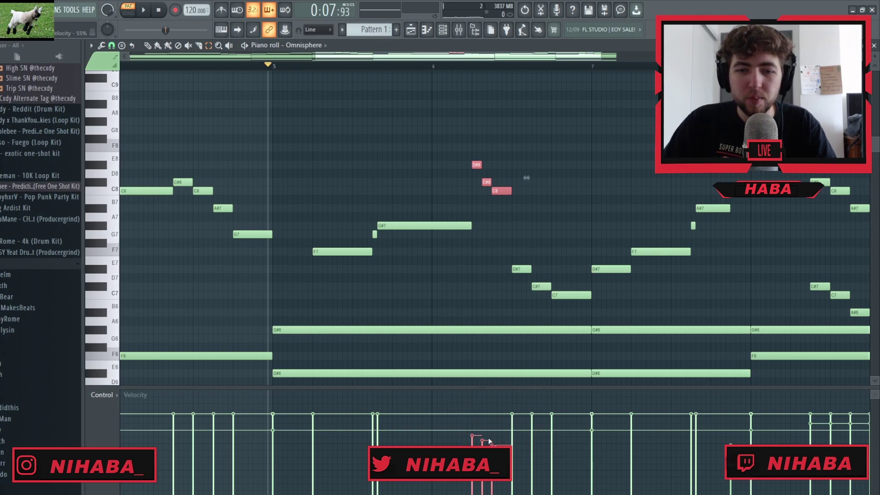
key("space")
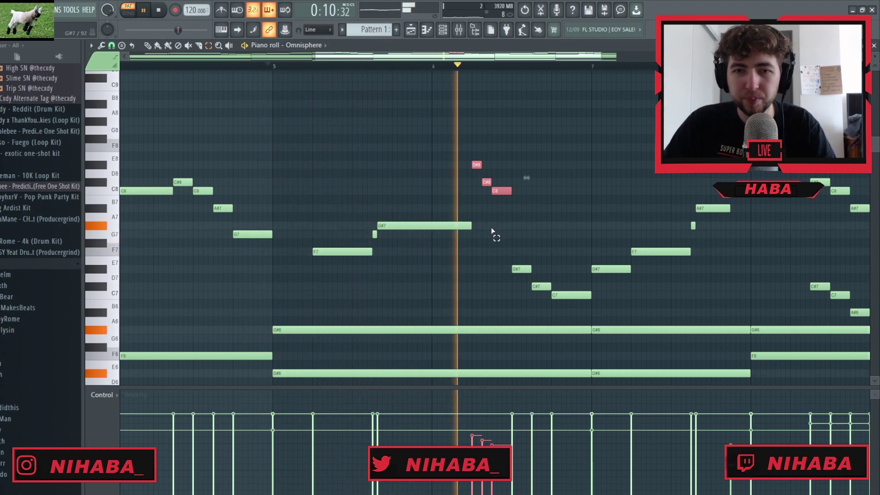
scroll(624, 266, "down", 3)
scroll(624, 266, "up", 4)
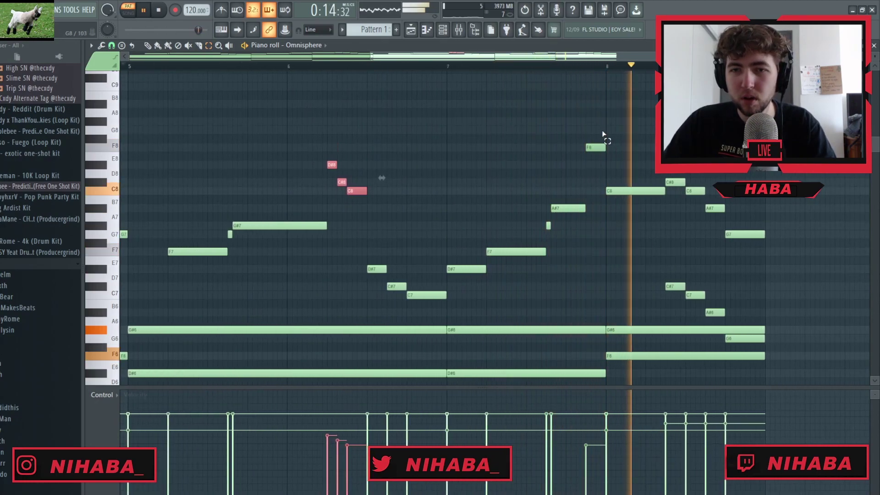
key("space")
Step: Select the F8 at the end of bar 7, play the transition into bar 8, and stop playback
left_click(593, 148)
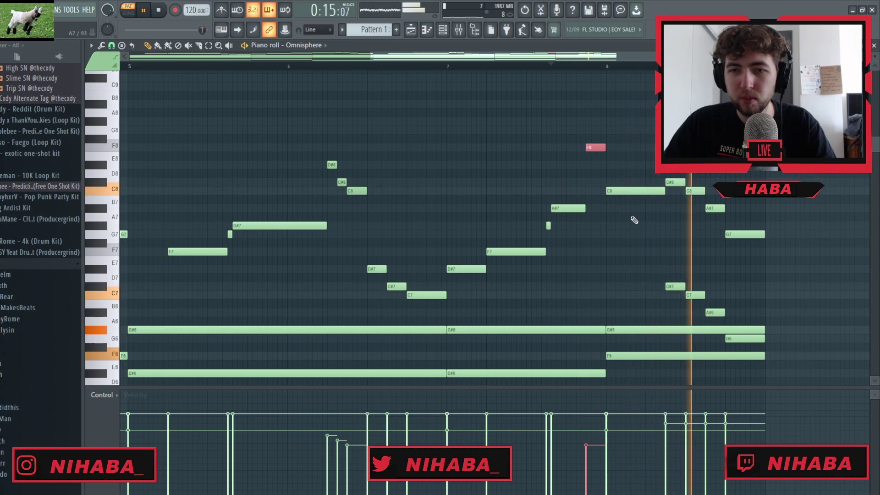
scroll(651, 279, "down", 4)
key("space")
scroll(633, 287, "down", 3)
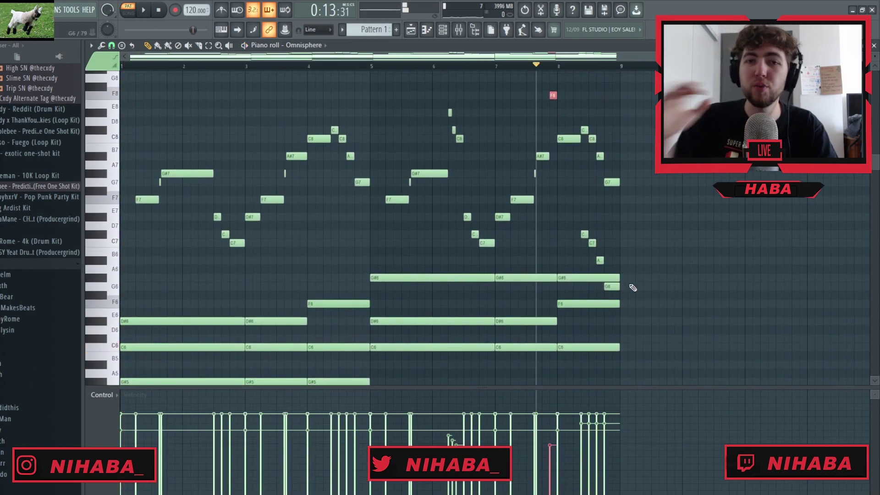
Step: Select the upper descending run C#8, C8, A#7, G7 in bar 8 to compare it with its lower octave
scroll(595, 261, "up", 3)
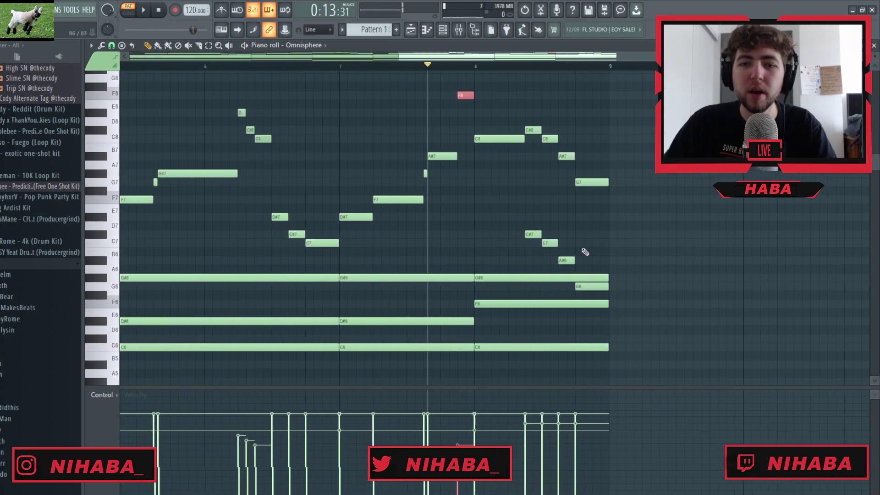
scroll(548, 205, "up", 1)
left_click_drag(535, 136, 604, 238)
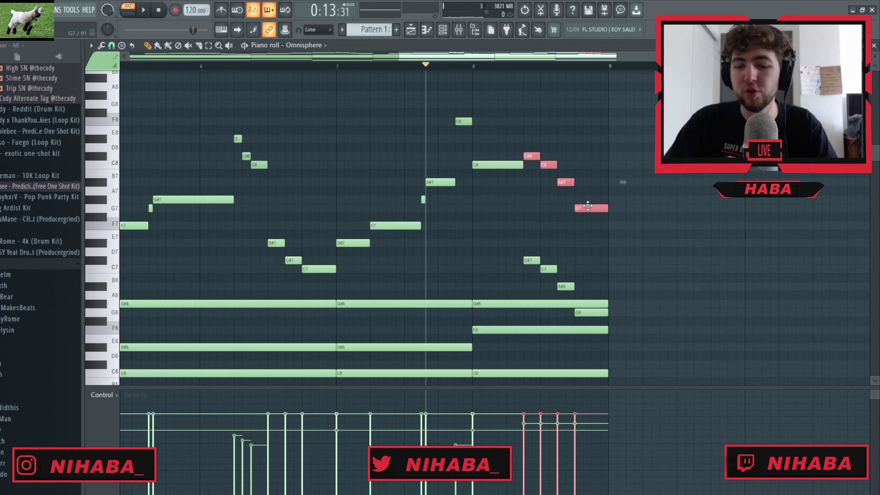
Step: Strum all the sustained chord notes across the eight bars with slight start-time and velocity strength, preserving the note ends
scroll(530, 270, "down", 3)
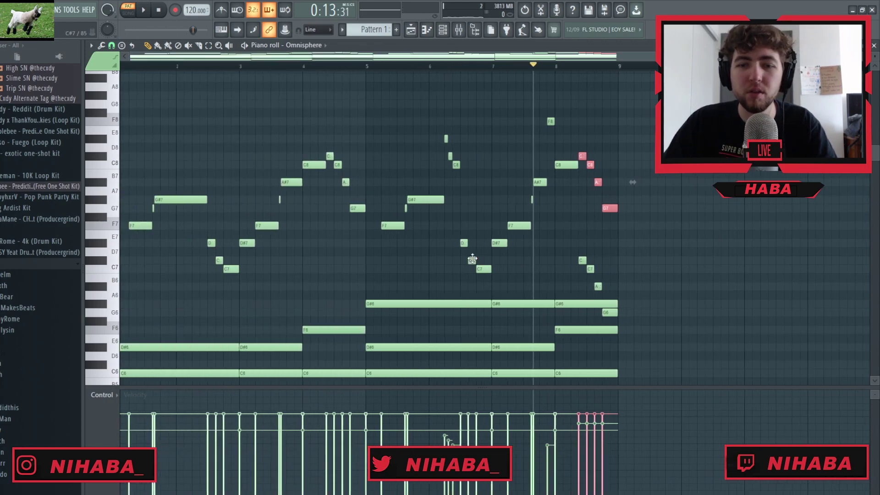
scroll(305, 245, "down", 8)
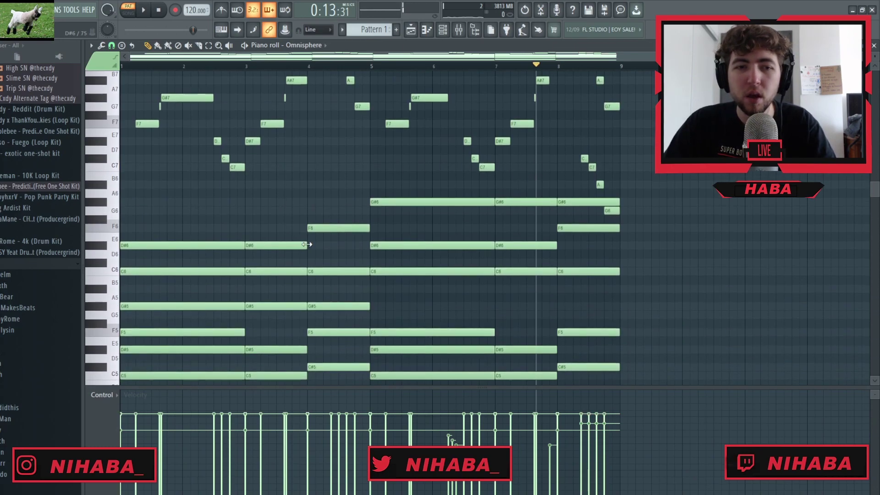
key("z")
scroll(264, 194, "up", 5)
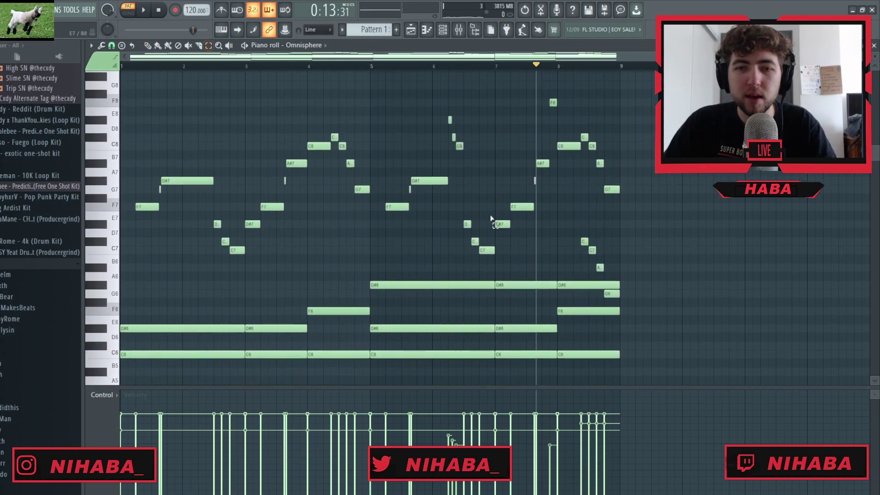
left_click_drag(228, 220, 581, 380)
scroll(420, 244, "up", 2)
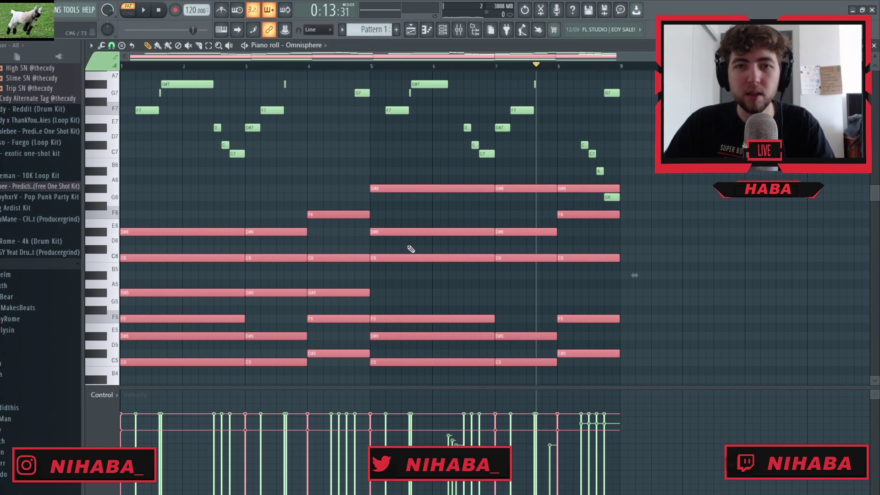
key("alt+s")
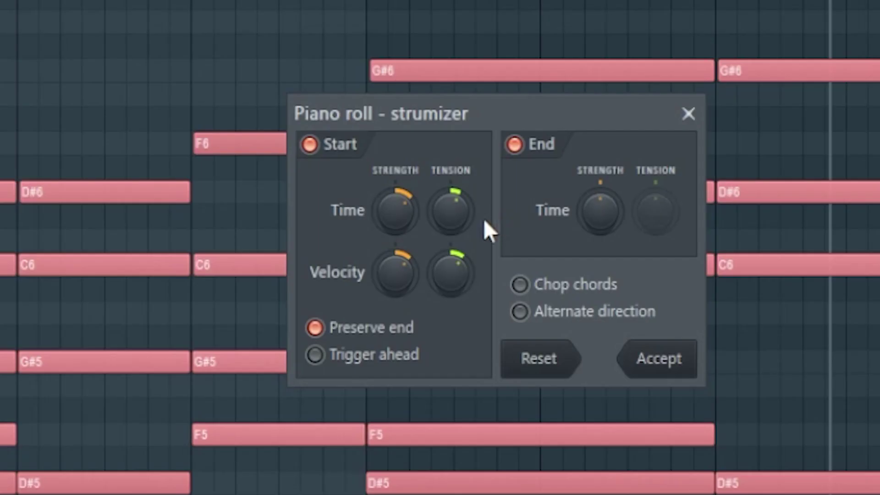
left_click(660, 359)
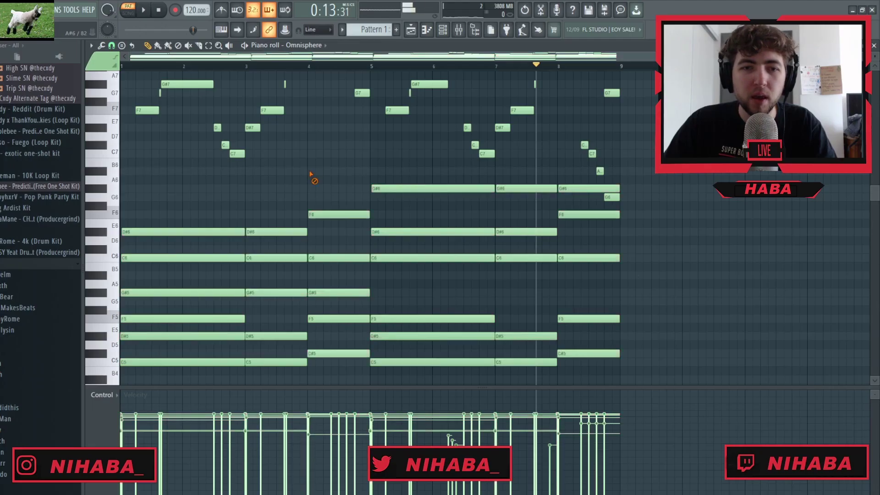
Step: Randomize the velocities of all notes slightly with bipolar levels while playing the loop, and accept
scroll(270, 246, "up", 4)
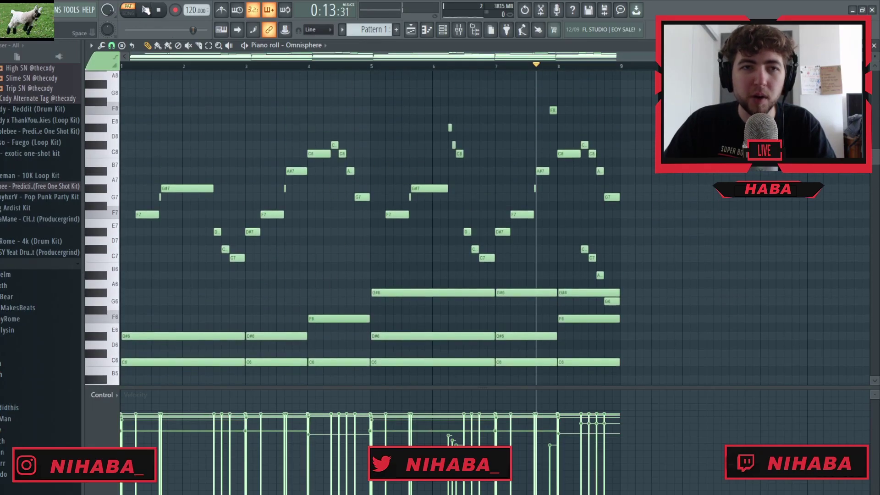
left_click(210, 46)
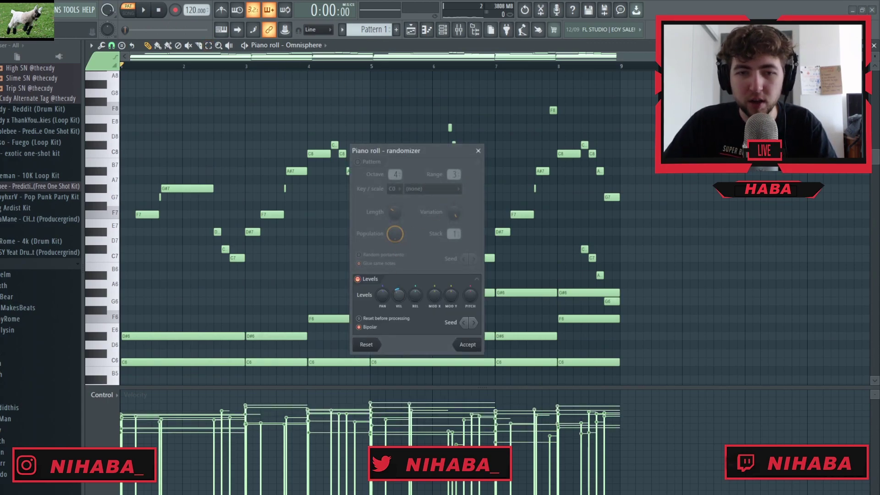
left_click_drag(399, 294, 399, 292)
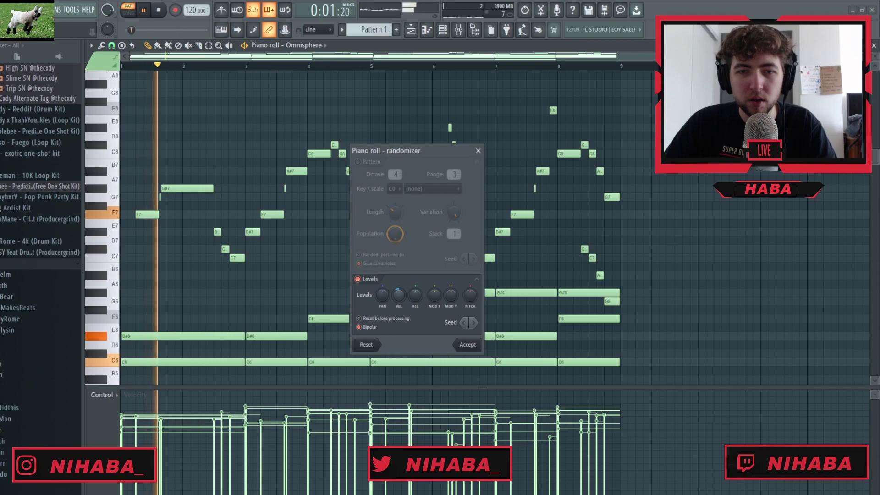
left_click_drag(398, 294, 399, 288)
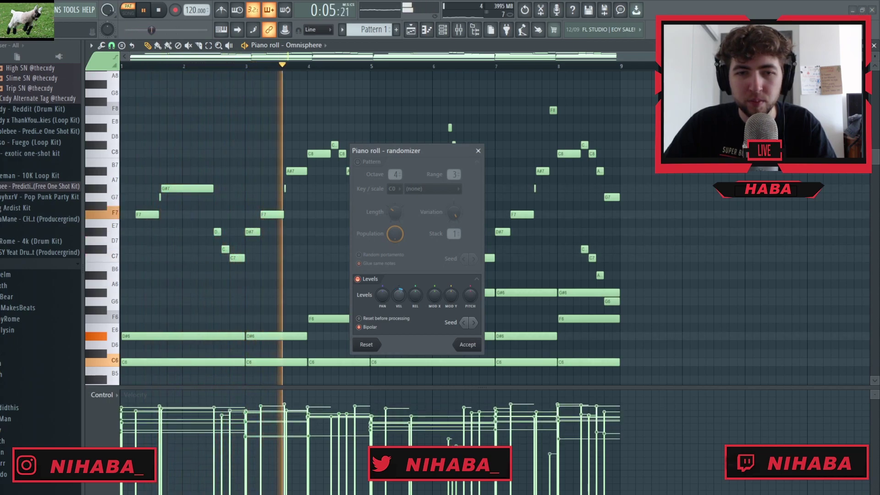
left_click(468, 344)
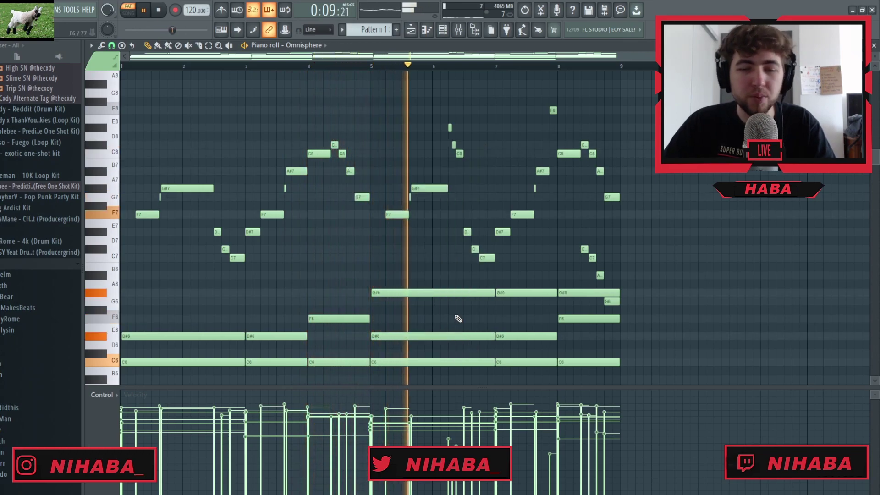
Step: Scale all note velocities with the Multiply level set slightly above its centre, and accept
key("alt+x")
left_click_drag(416, 248, 418, 235)
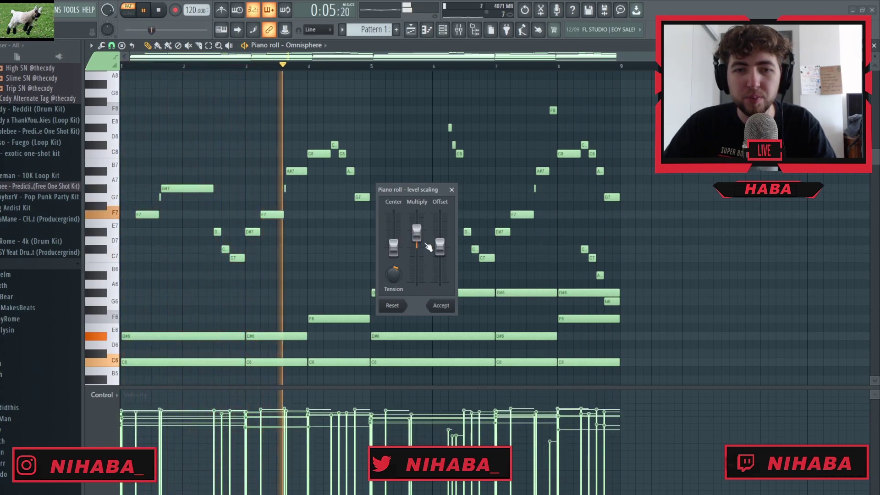
left_click_drag(416, 231, 417, 234)
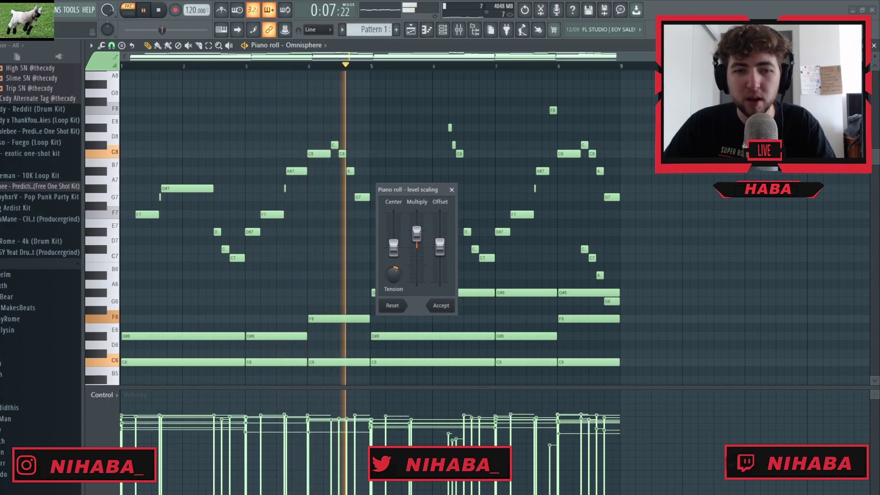
left_click(443, 306)
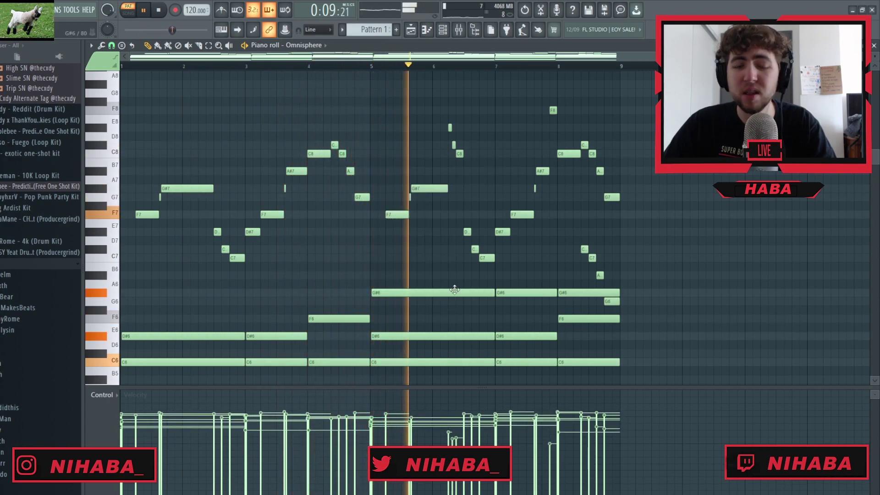
Step: Rename the Omnisphere channel as piano
key("F6")
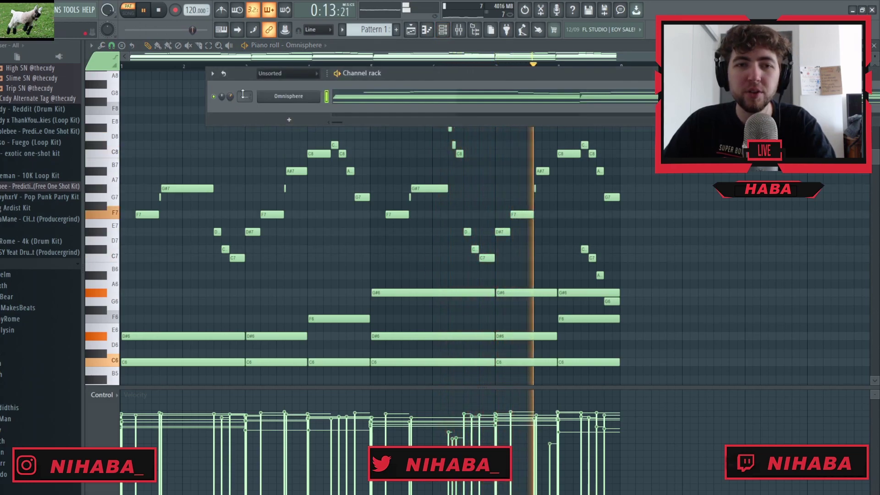
right_click(314, 98)
left_click(347, 118)
Step: Transpose all the piano notes, including the chords and bass, down two semitones and play the loop
scroll(324, 251, "down", 1)
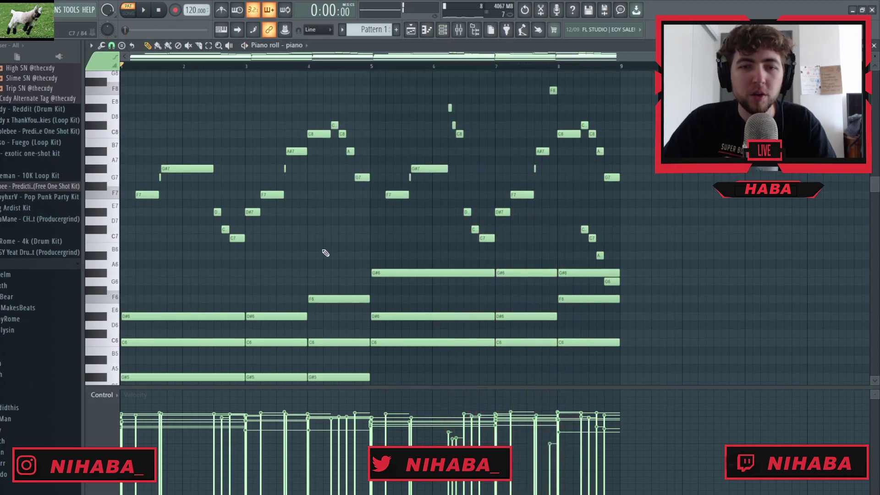
scroll(326, 253, "down", 6)
scroll(379, 255, "down", 1)
scroll(381, 255, "up", 10)
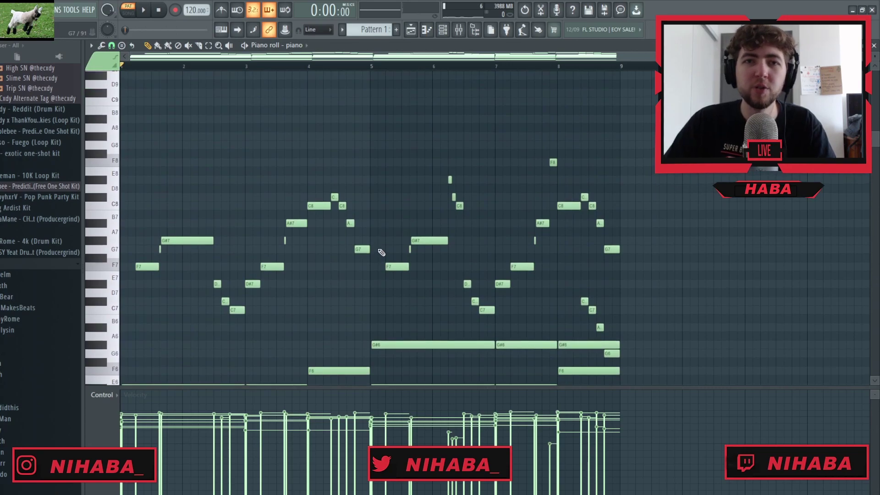
scroll(381, 252, "down", 2)
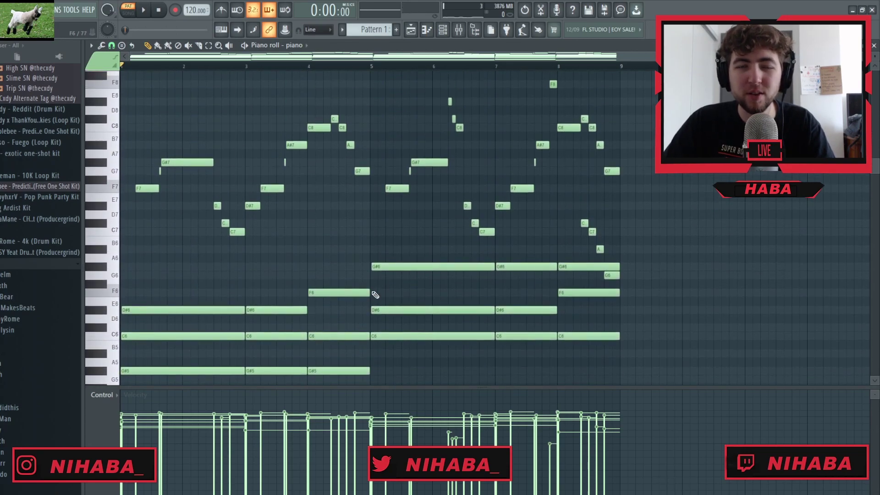
key("shift+Down")
key("shift+Down")
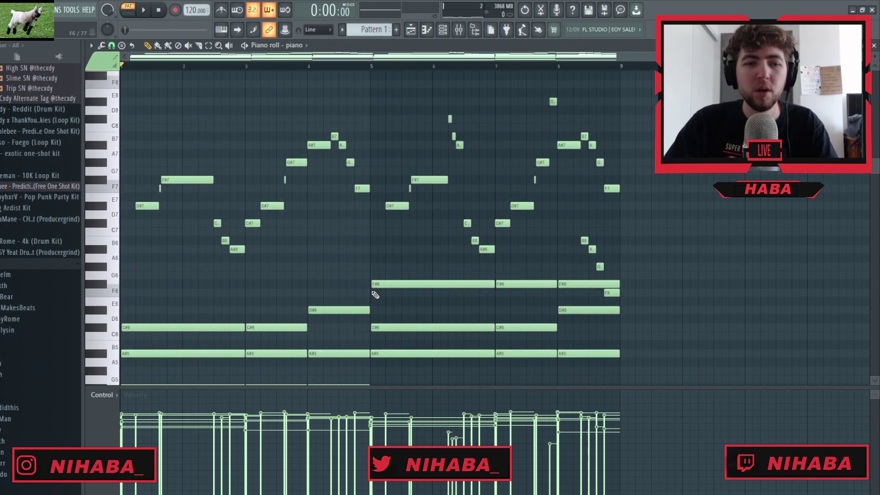
scroll(353, 260, "down", 8)
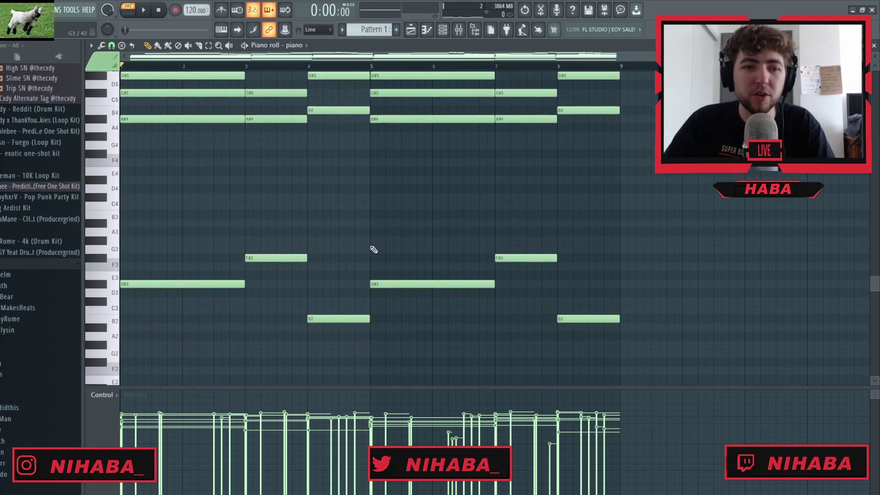
scroll(364, 254, "up", 8)
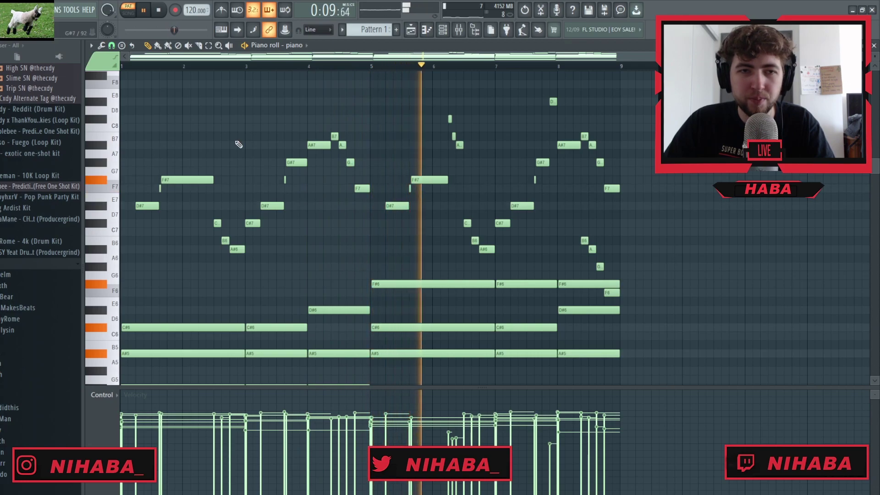
Step: Change the root note of the scale highlighting to D#
left_click(90, 45)
mouse_move(102, 94)
mouse_move(206, 226)
left_click(305, 274)
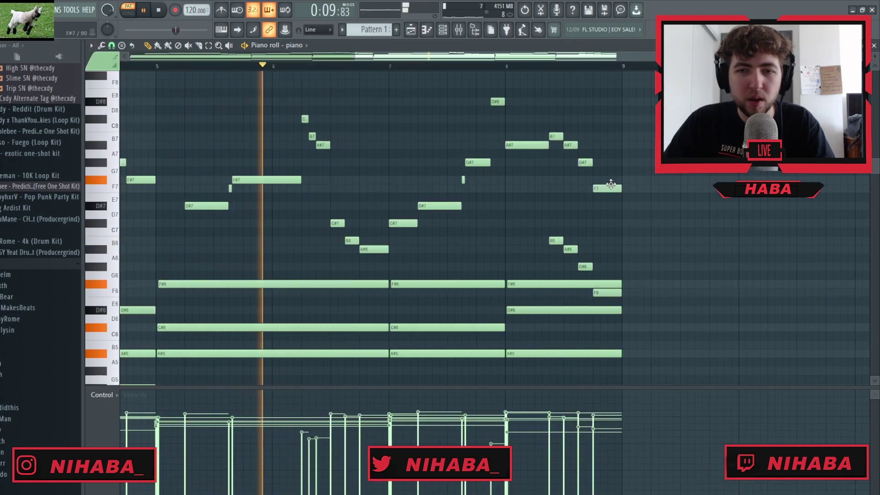
Step: Raise the last F7 and F6 notes at the end of bar 8 to F#7 and F#6
left_click_drag(610, 184, 610, 177)
left_click_drag(600, 292, 600, 284)
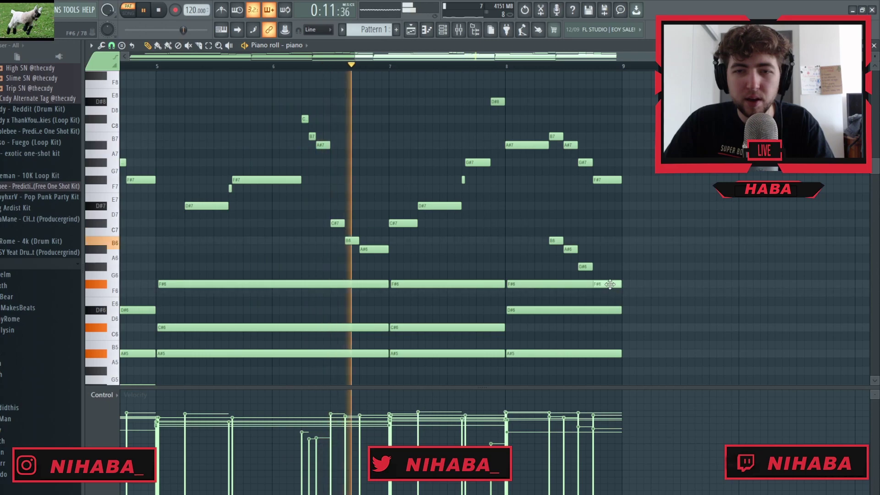
scroll(433, 327, "down", 2)
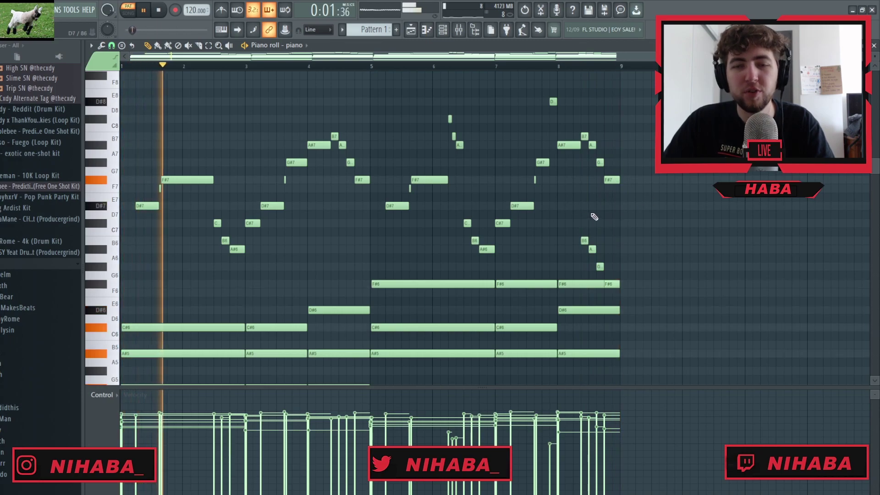
Step: Stop playback and add a second Omnisphere instance to the channel rack
key("F7")
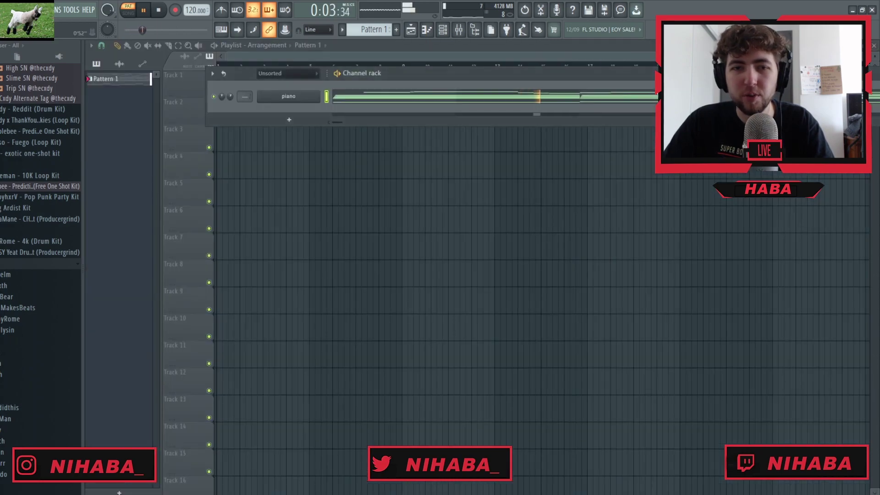
key("space")
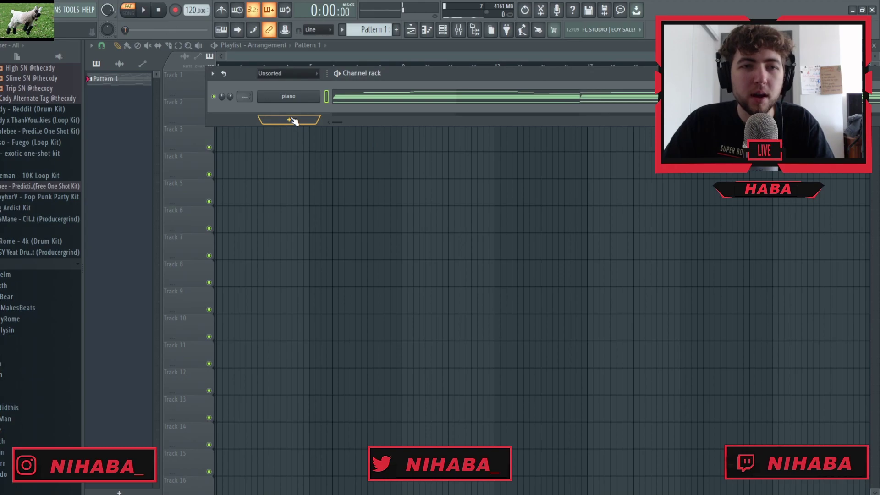
left_click(289, 120)
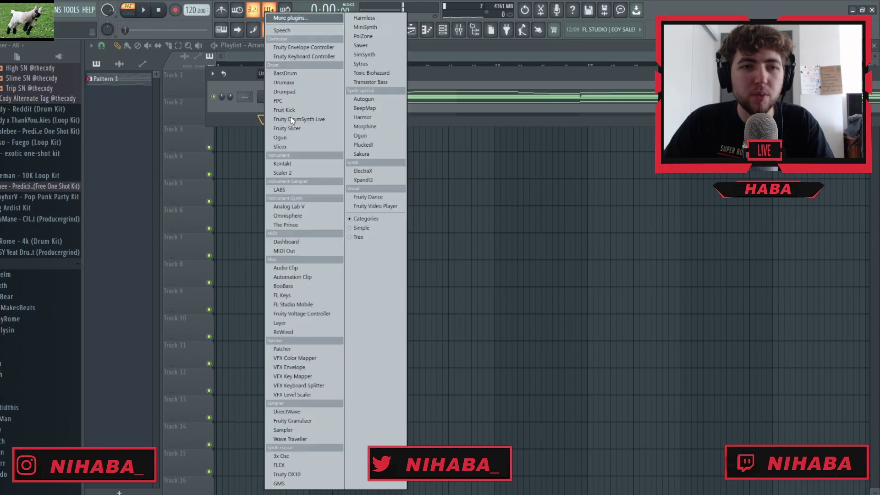
left_click(308, 220)
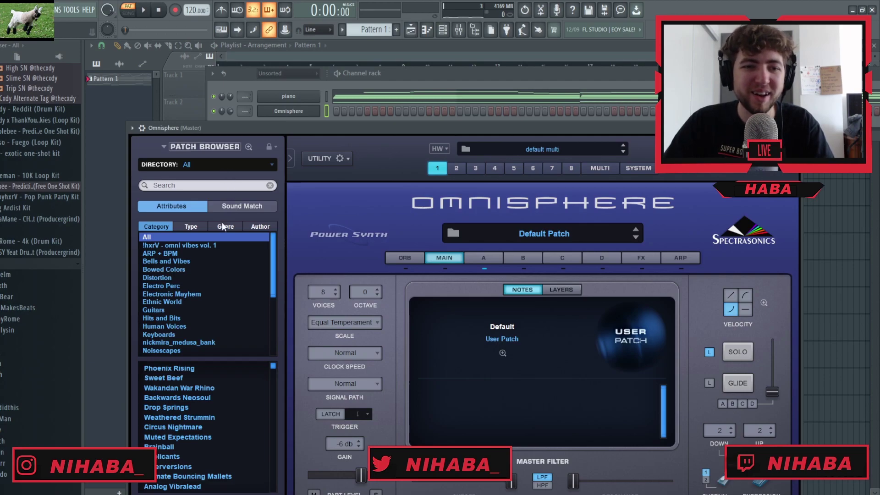
Step: Load the KEYS - softie patch from the !hxrV - omni vibes vol. 1 category, and close the instrument
left_click(200, 243)
scroll(207, 376, "down", 5)
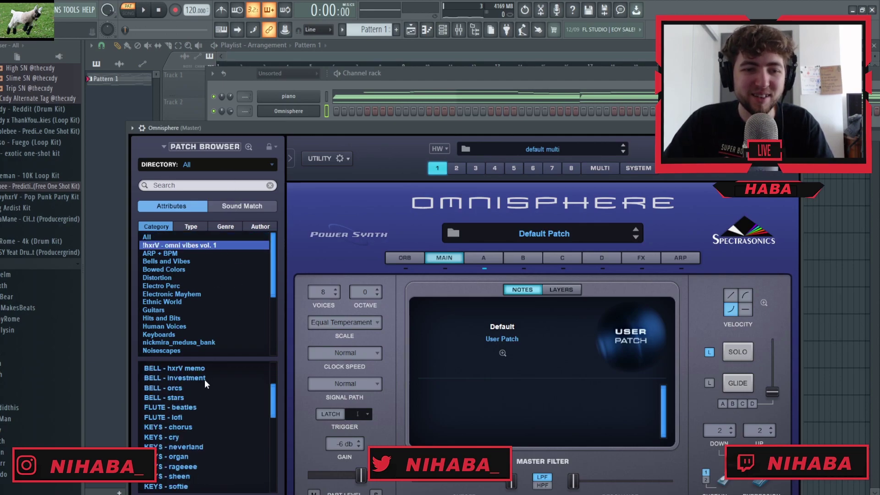
left_click(195, 415)
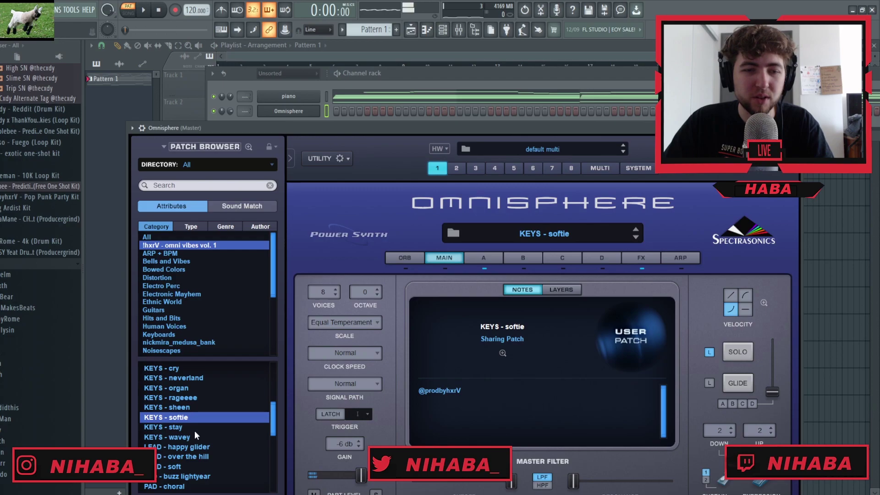
key("Escape")
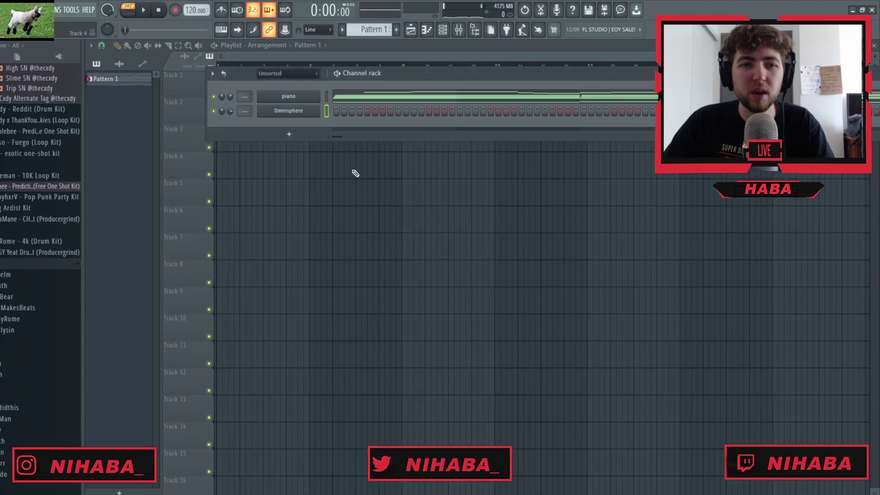
Step: Write sustained notes for the new Omnisphere channel: D#5 for two bars, C#5 and F#5 for one bar each, repeated in bars 5 to 8
right_click(318, 108)
left_click(376, 112)
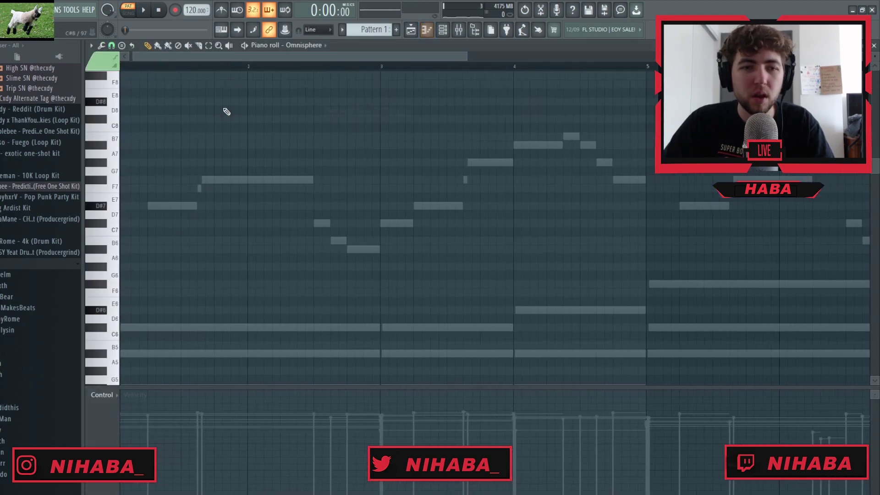
scroll(182, 284, "down", 5)
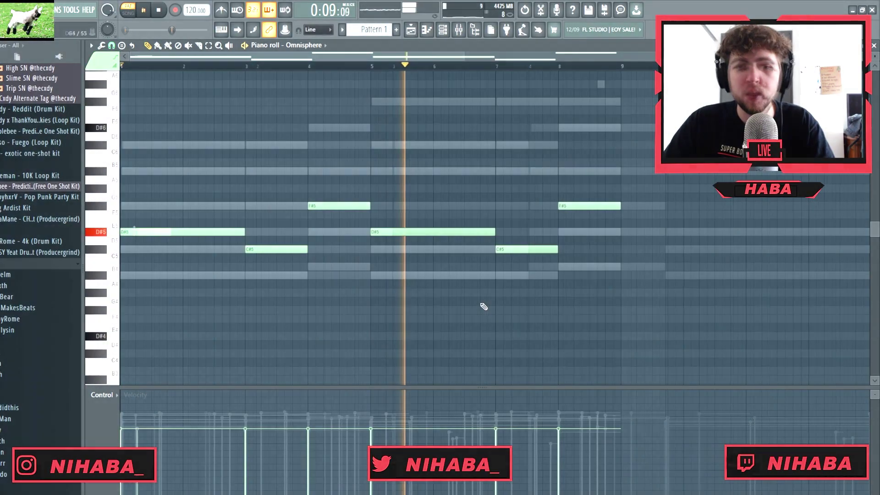
Step: Check the patch of the second Omnisphere channel, close the instrument, and rename the channel keys pad
key("Escape")
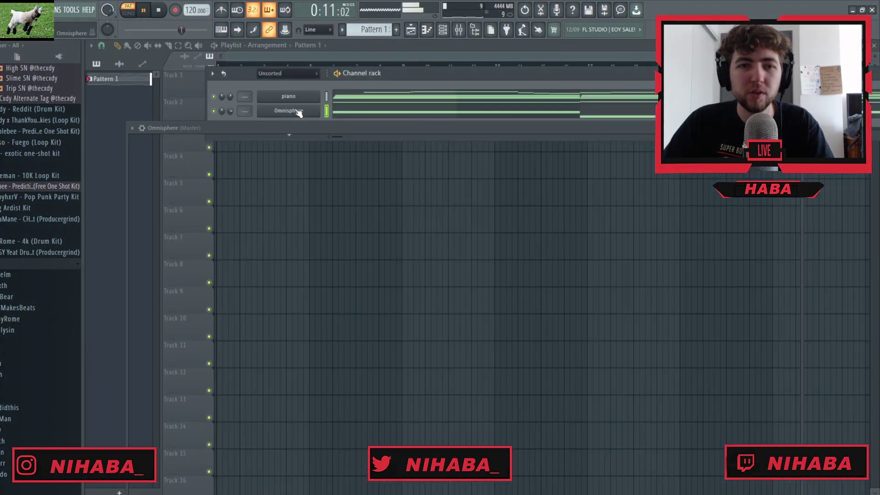
left_click(288, 111)
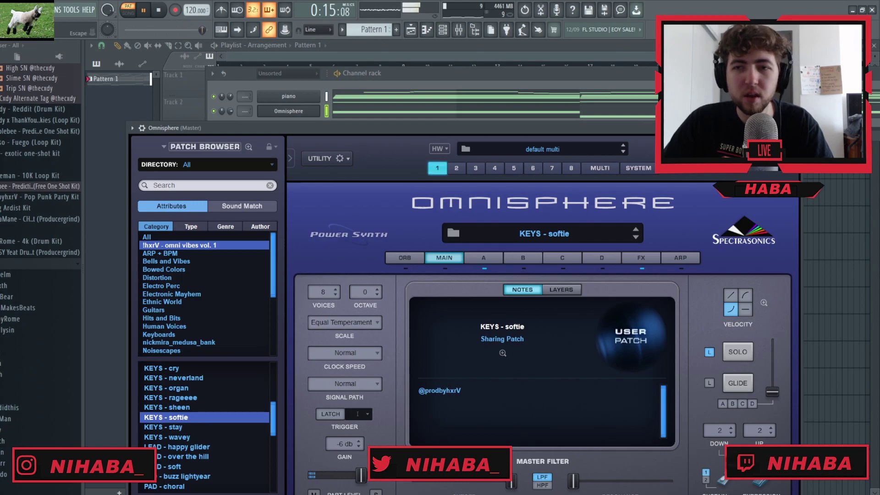
key("Escape")
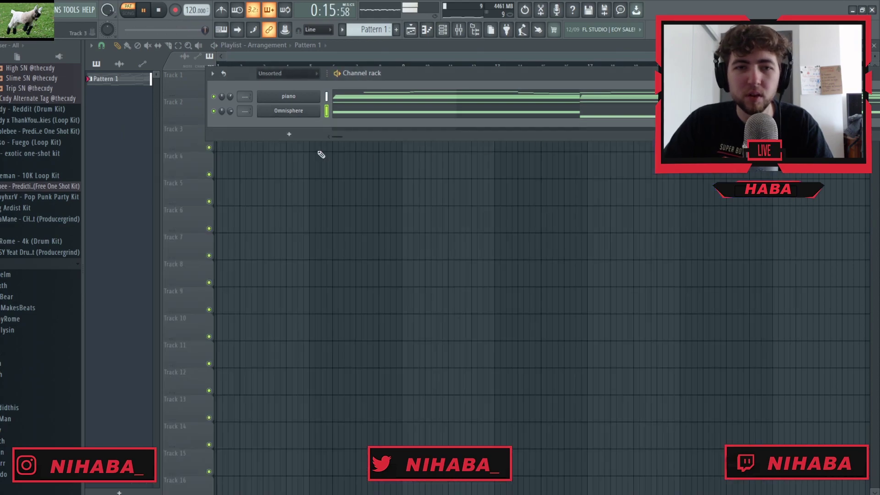
left_click(270, 114)
key("Escape")
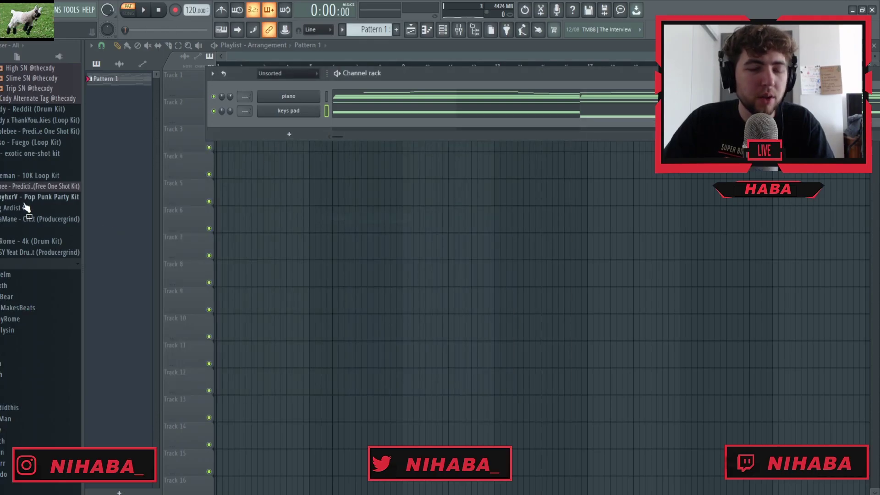
Step: Browse the one-shot kits and load nico - wakanda vfx from the exotic one-shot kit as a new channel
left_click(38, 133)
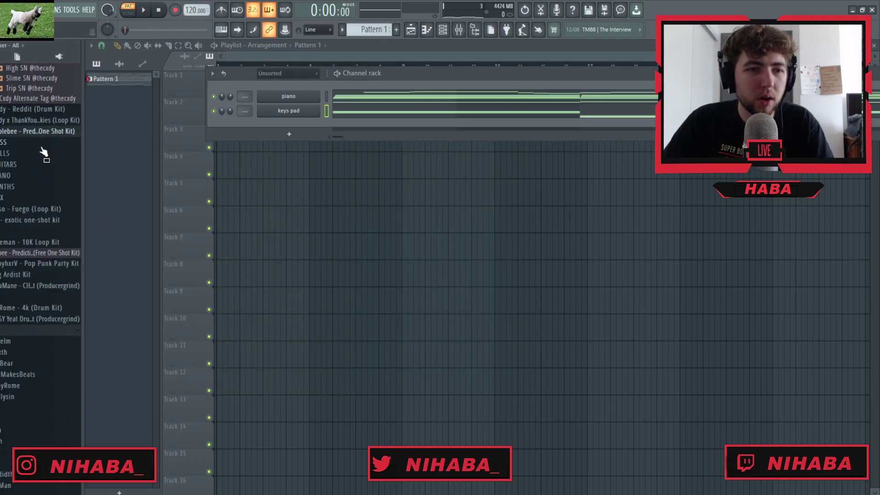
left_click(30, 187)
left_click(27, 187)
left_click(27, 198)
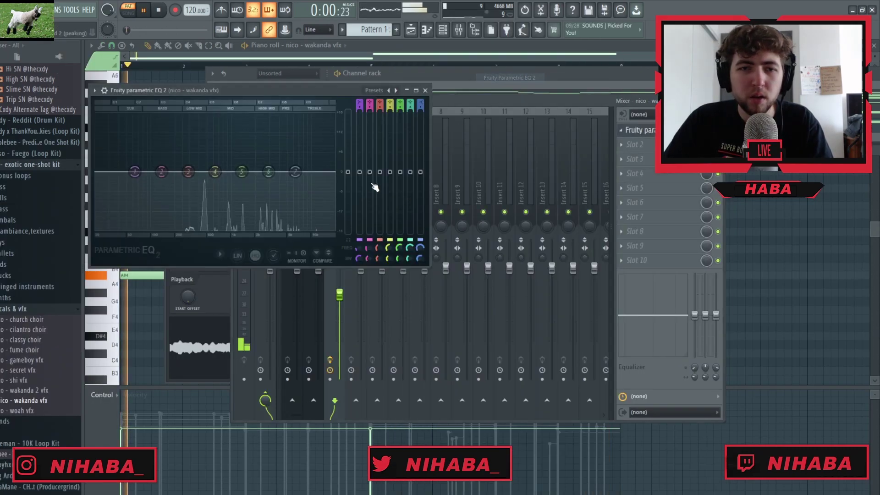
Step: Apply the 20Hz + 18kHz cut preset to the wakanda vfx track's Parametric EQ 2, and move both cuts inward to a narrow mid band
left_click(396, 91)
left_click(396, 90)
left_click_drag(327, 173, 292, 172)
left_click_drag(104, 177, 197, 173)
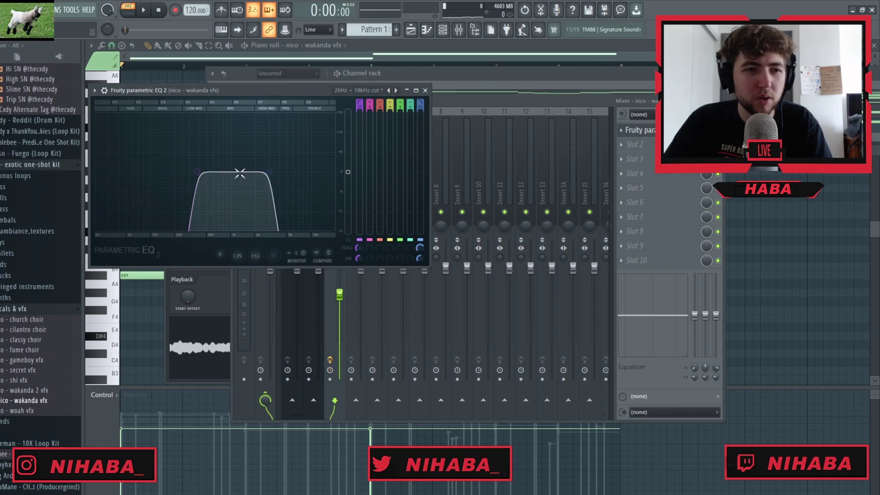
left_click_drag(268, 172, 261, 172)
Step: Check the Reverse and Length settings in the nico - wakanda vfx sampler, and close it
left_click(502, 76)
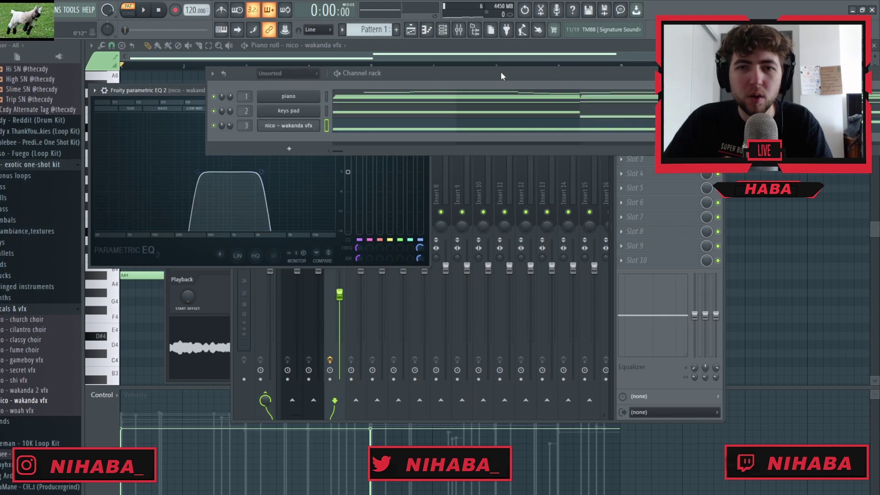
left_click(295, 126)
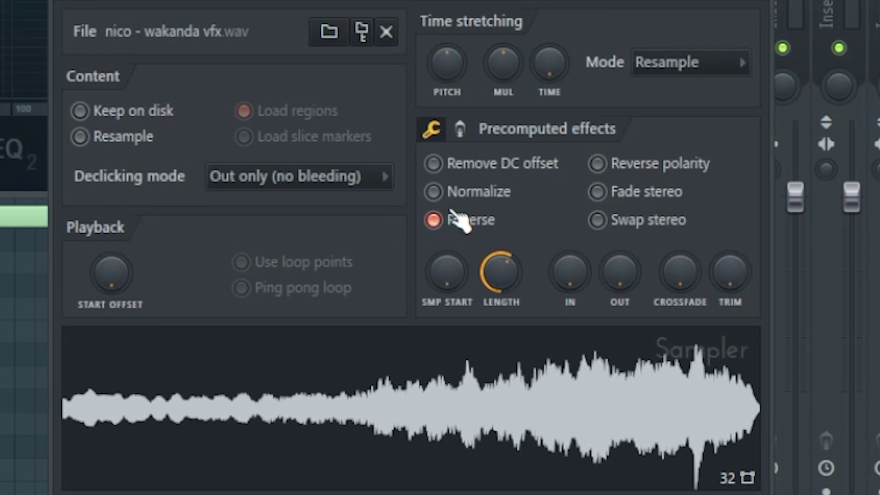
mouse_move(501, 276)
left_mouse_down()
mouse_move(501, 254)
mouse_move(499, 277)
left_mouse_up()
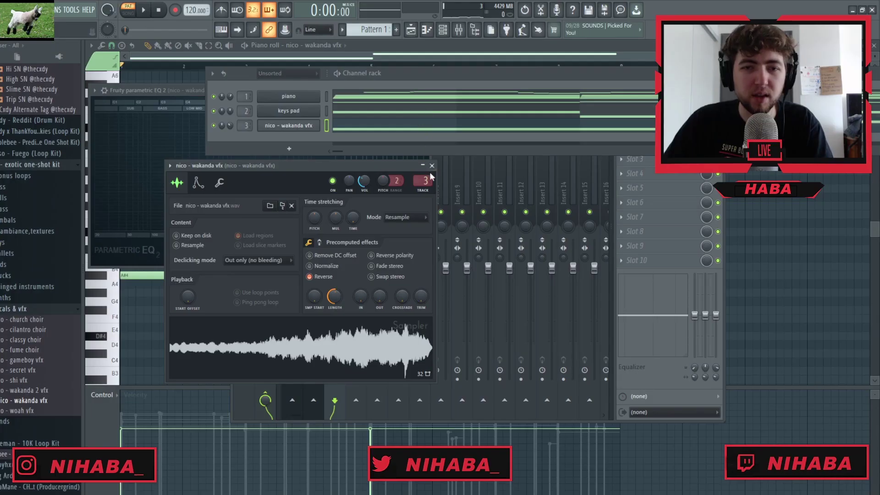
left_click(297, 128)
Step: Play the pattern and narrow the wakanda vfx EQ band further by tightening its low and high cuts
left_click(182, 94)
key("space")
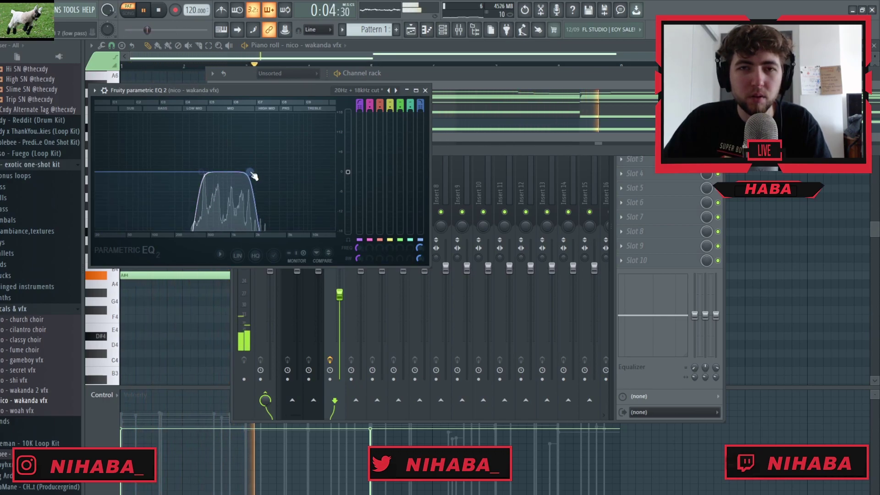
Step: Add ValhallaVintageVerb to the wakanda vfx track's second effect slot with 100% mix and a 2.54 s decay, and close it
left_click(622, 269)
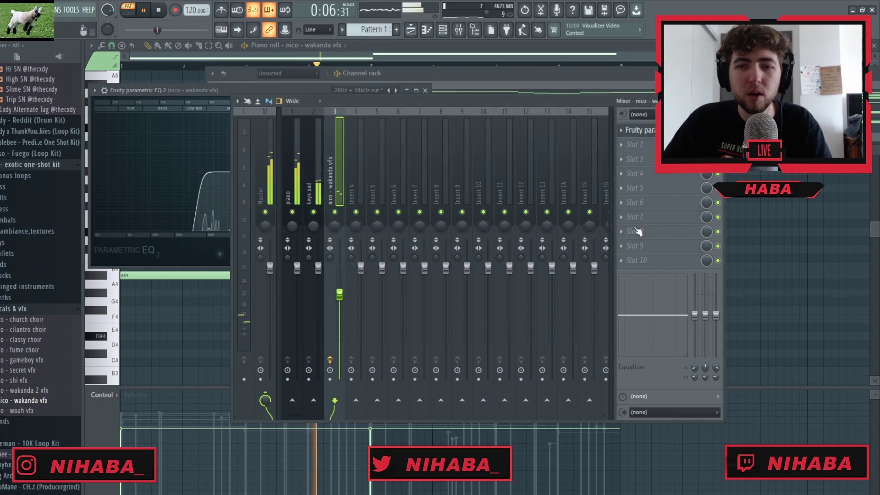
left_click(639, 146)
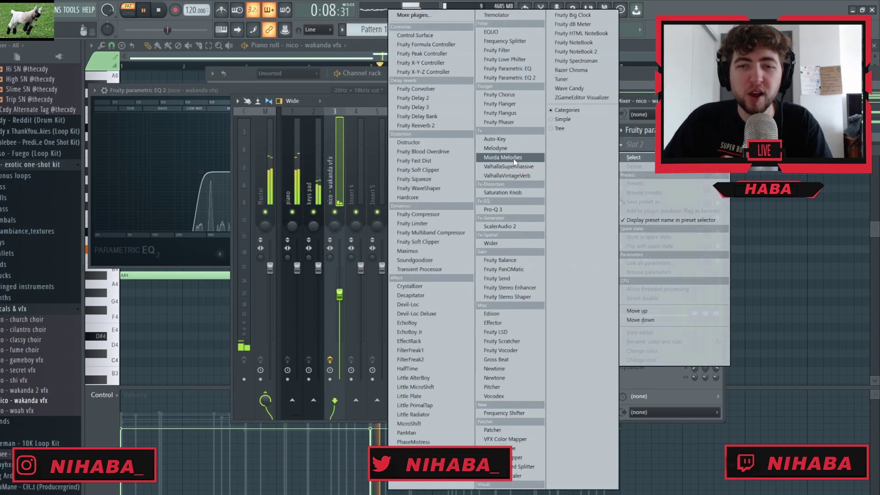
left_click(514, 175)
key("space")
left_click_drag(213, 197, 200, 205)
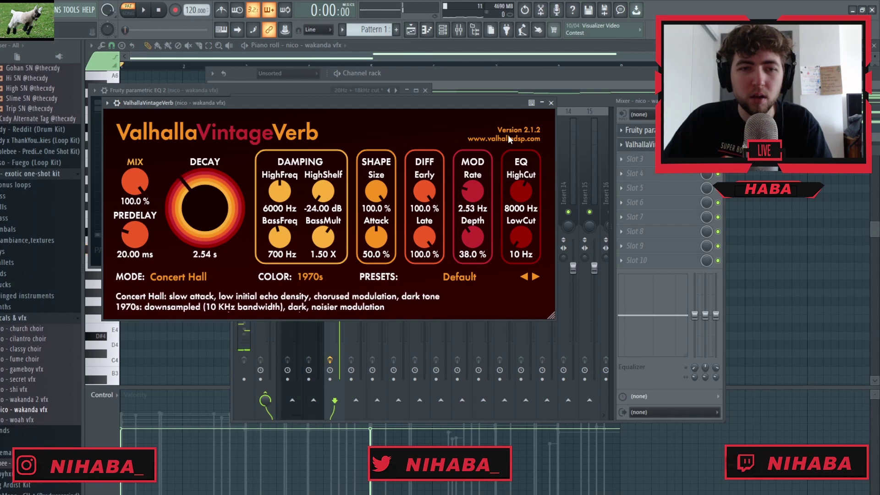
left_click(551, 103)
Step: Add Fruity Love Philter to the wakanda vfx track's third effect slot, adjust its XY modulation point, and close it
left_click(634, 158)
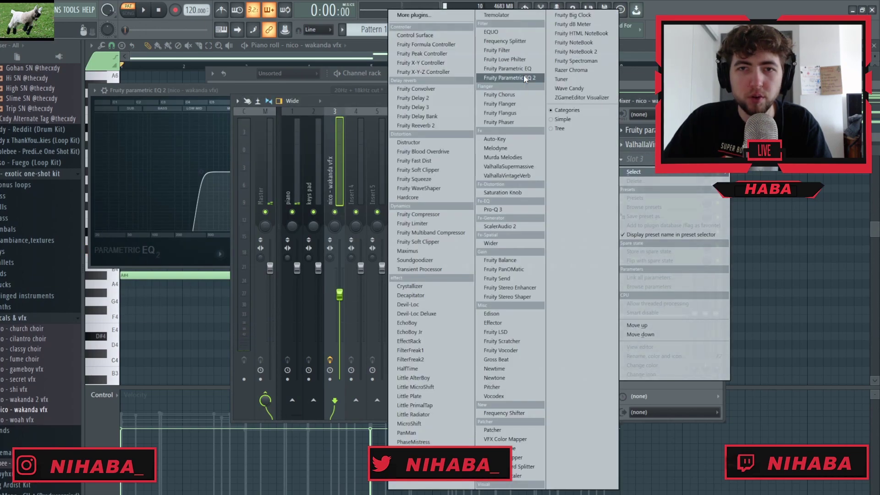
left_click(505, 59)
left_click_drag(369, 186, 356, 198)
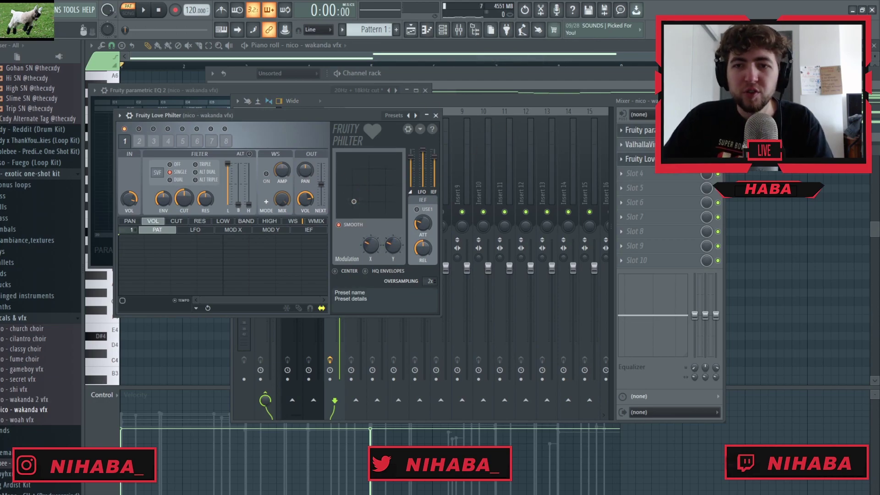
left_click(435, 115)
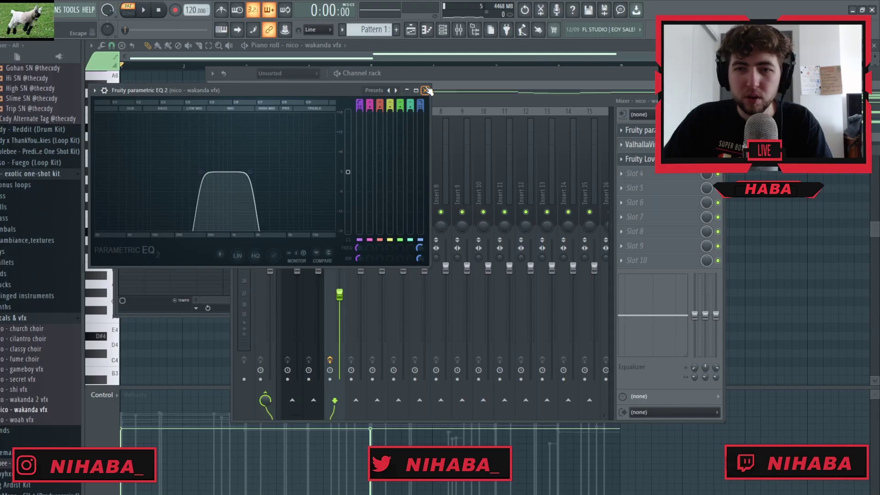
Step: Review the EQ, reverb and Love Philter settings on the wakanda vfx track
left_click(743, 65)
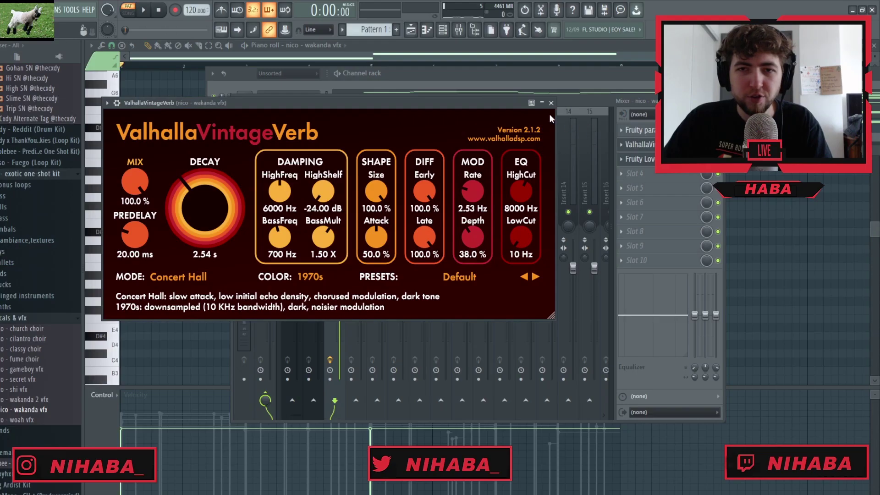
left_click(550, 102)
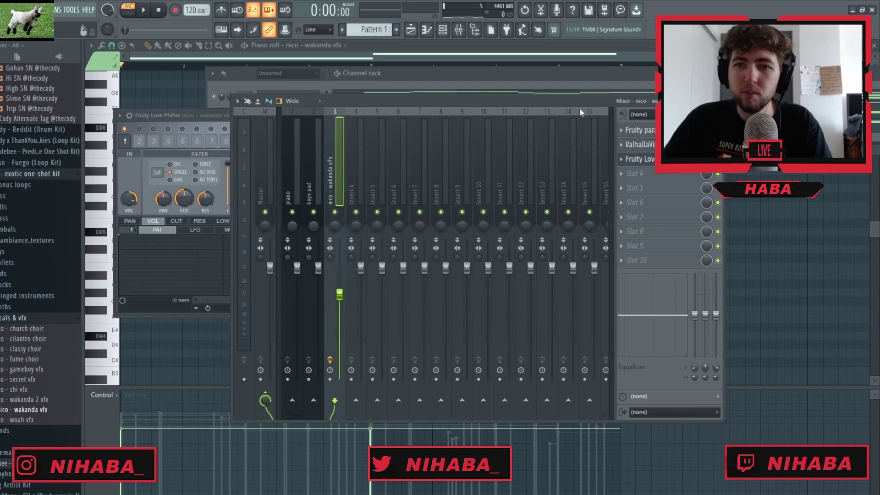
left_click(641, 159)
left_click(640, 159)
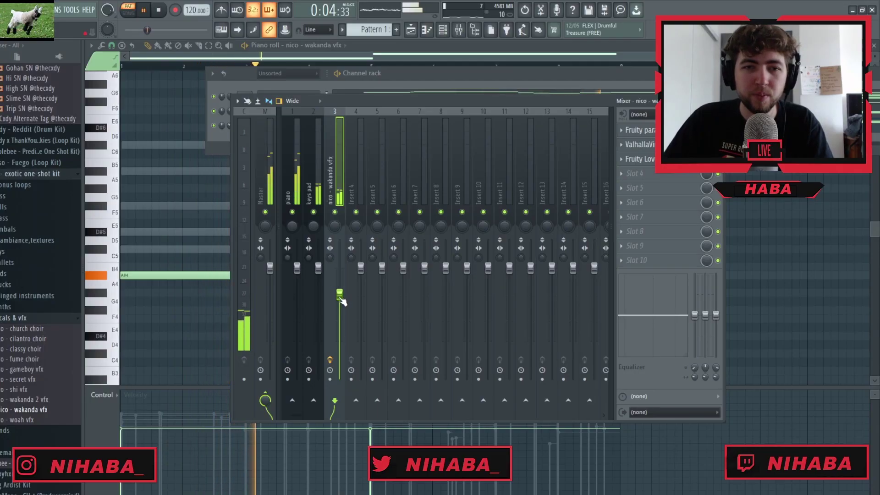
Step: Raise the wakanda vfx mixer fader slightly during playback, and close the mixer and channel rack
left_click_drag(339, 301, 339, 298)
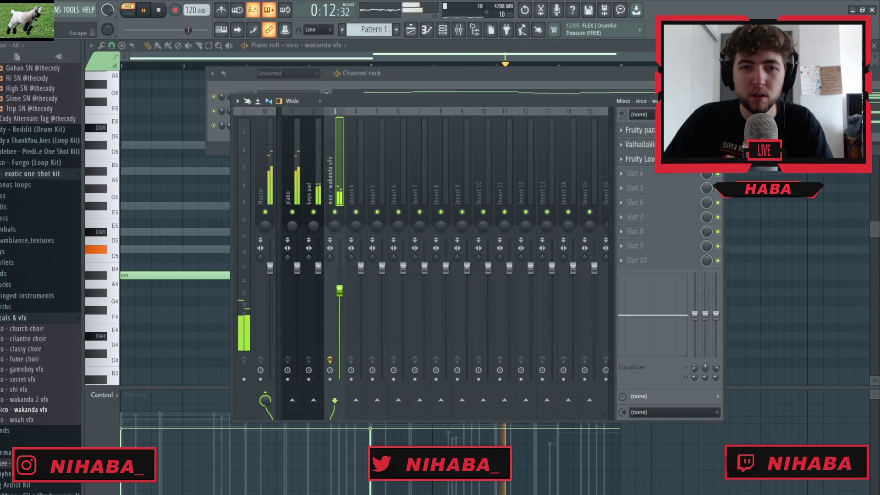
key("Escape")
key("Escape")
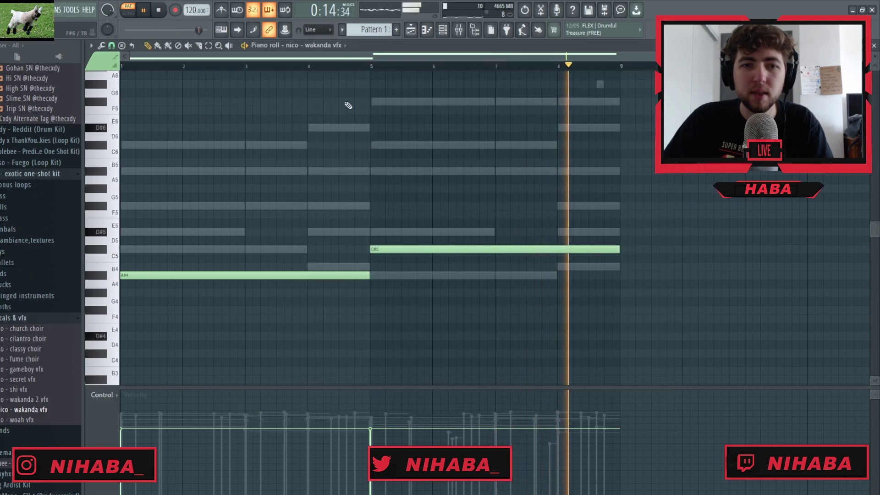
Step: Close the piano roll, switch to song mode, and place Pattern 1 at the start of playlist Track 1
key("Escape")
left_click(128, 14)
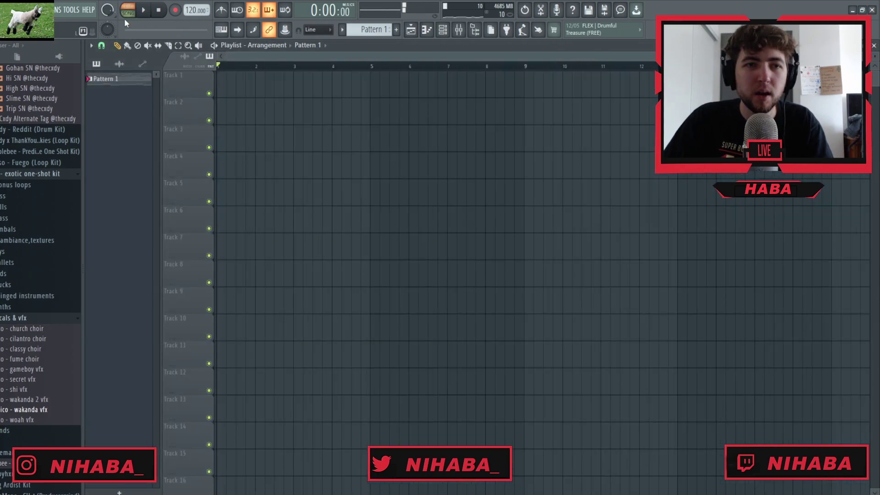
left_click_drag(119, 79, 197, 85)
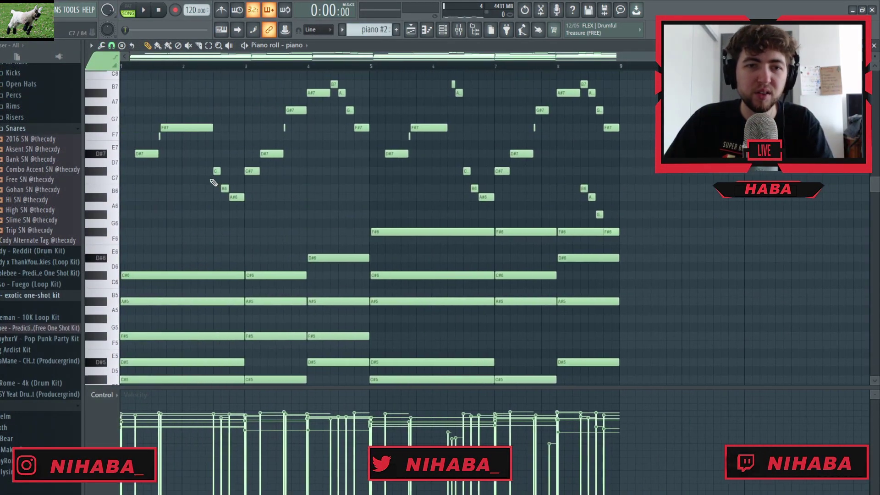
Step: Delete the high melody notes from the piano #2 pattern, keeping only the sustained chords, and return to the playlist
scroll(193, 179, "up", 5)
scroll(192, 178, "left", 2)
left_click_drag(132, 168, 639, 353)
key("Delete")
key("ctrl+z")
scroll(408, 310, "down", 1)
key("F5")
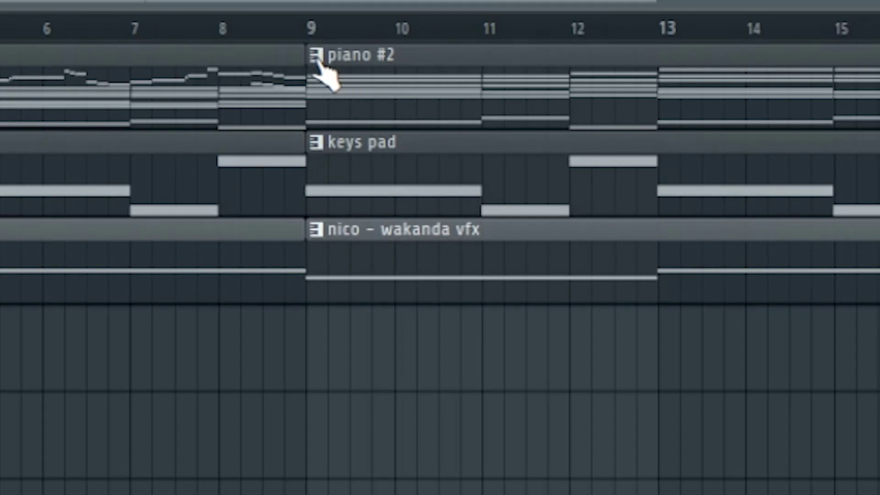
right_click(316, 58)
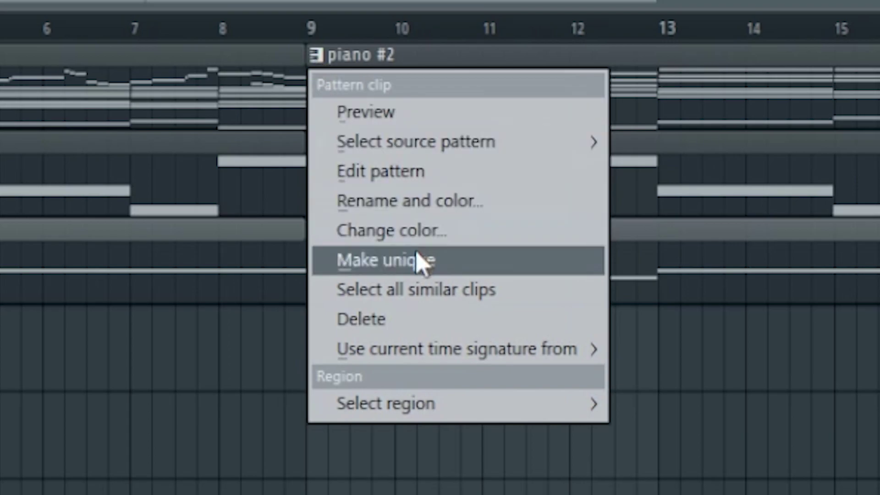
key("Escape")
Step: Create a new pattern with the default name and place it at bar 1 of playlist Track 4
key("F4")
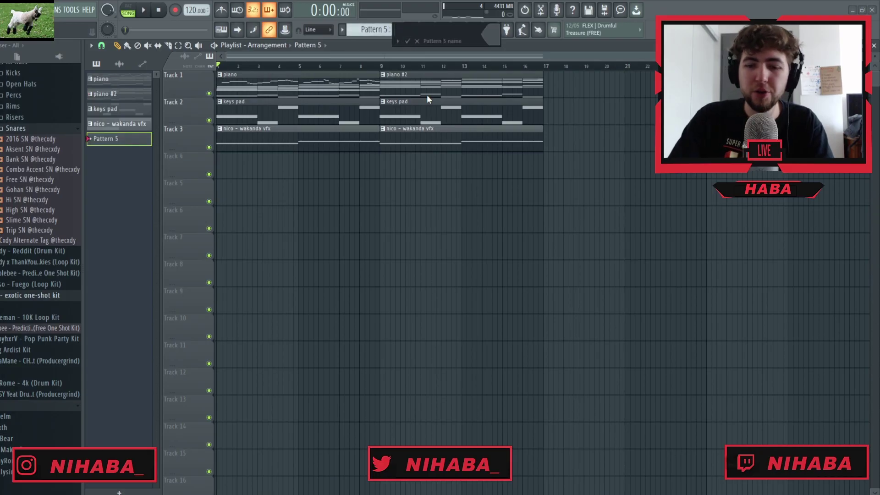
key("Return")
left_click(227, 160)
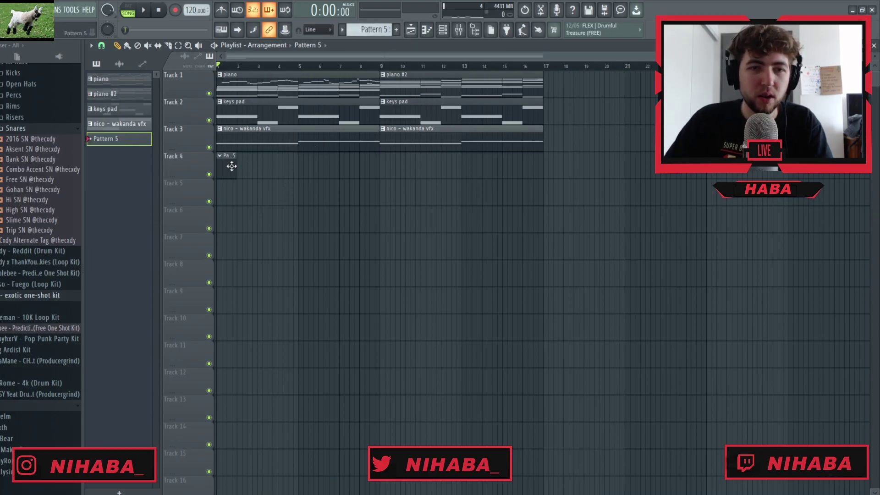
Step: Insert RC-20 Retro Color with the Vinyl 3 preset on the piano mixer track, setting its high cut to 12305 Hz and adjusting Distort
key("F6")
key("F9")
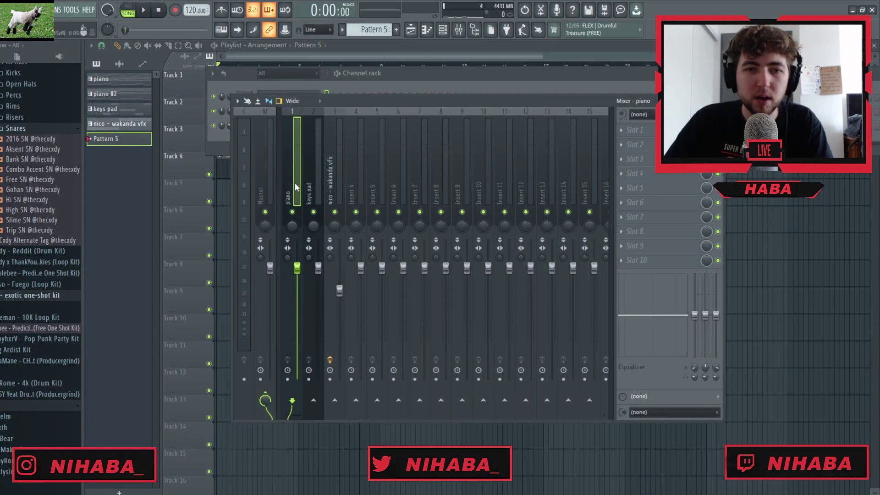
left_click(637, 130)
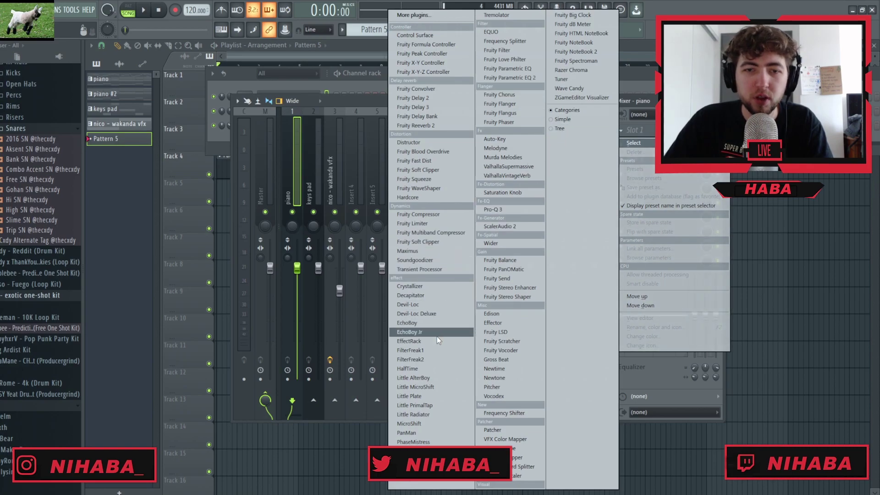
left_click(412, 450)
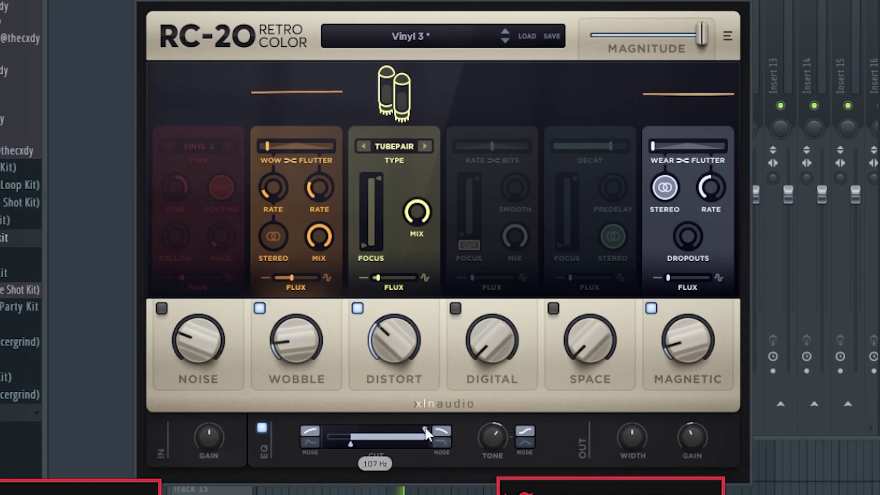
left_click_drag(424, 427, 417, 429)
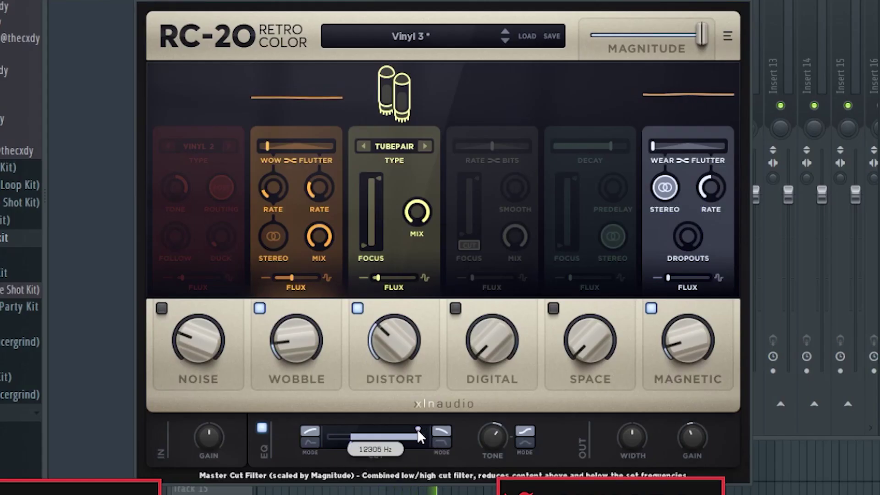
mouse_move(381, 336)
left_mouse_down()
mouse_move(375, 345)
mouse_move(392, 341)
left_mouse_up()
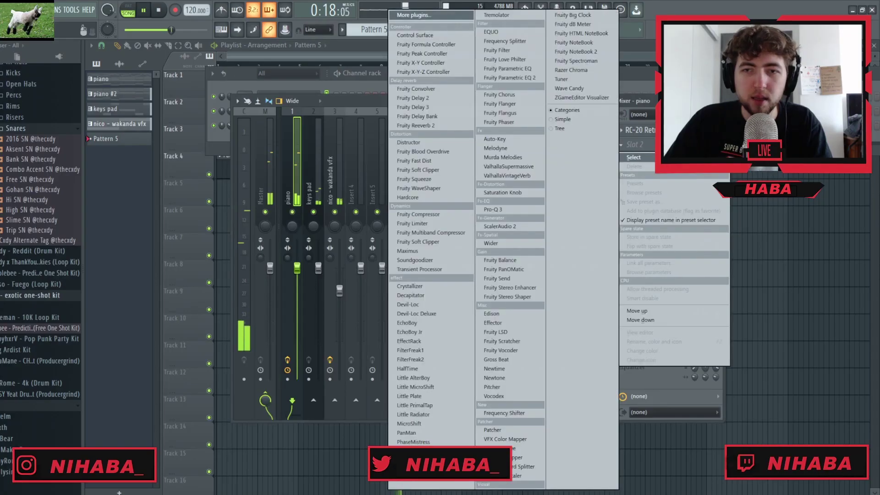
Step: Lower the piano mixer track's volume and insert ValhallaVintageVerb in its second effect slot
left_click(297, 273)
left_click_drag(297, 267, 297, 290)
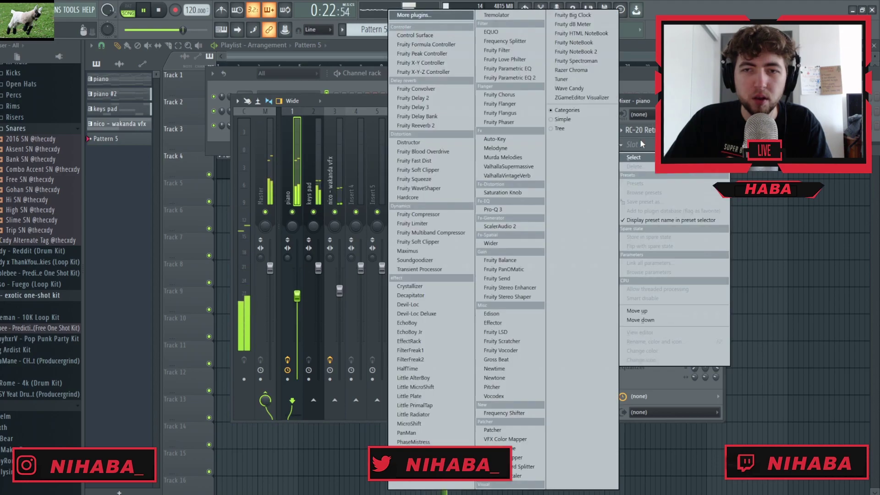
left_click(637, 144)
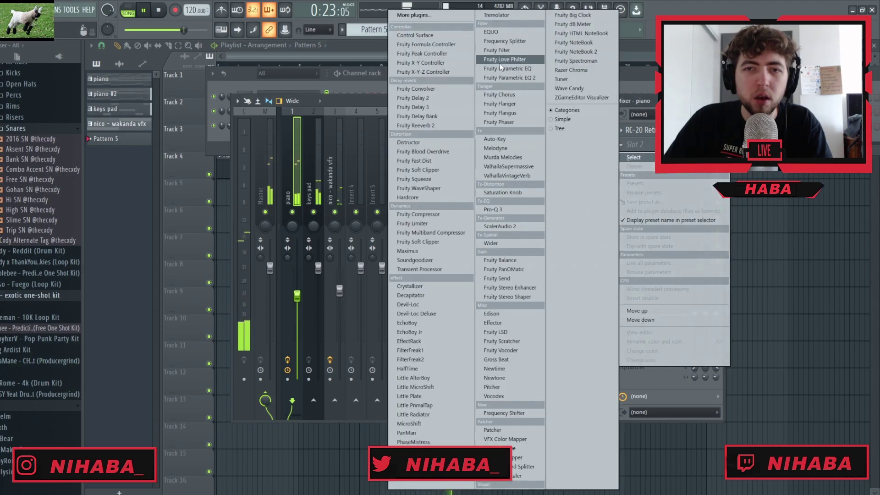
left_click(508, 175)
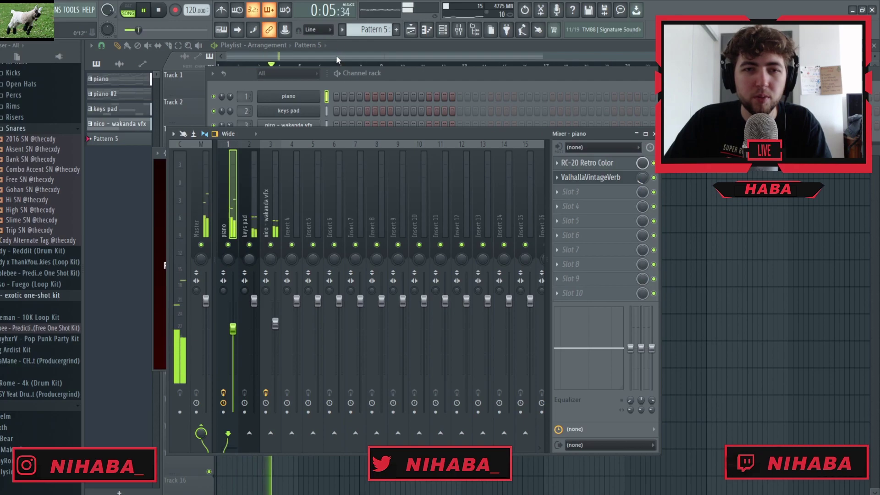
key("F12")
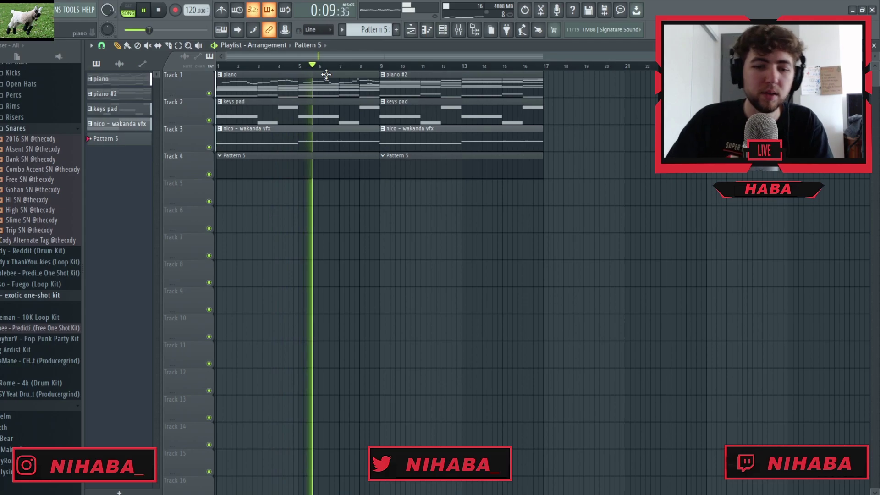
Step: Insert the Wider effect at 100% on the keys pad mixer track and lower that track's volume
key("F9")
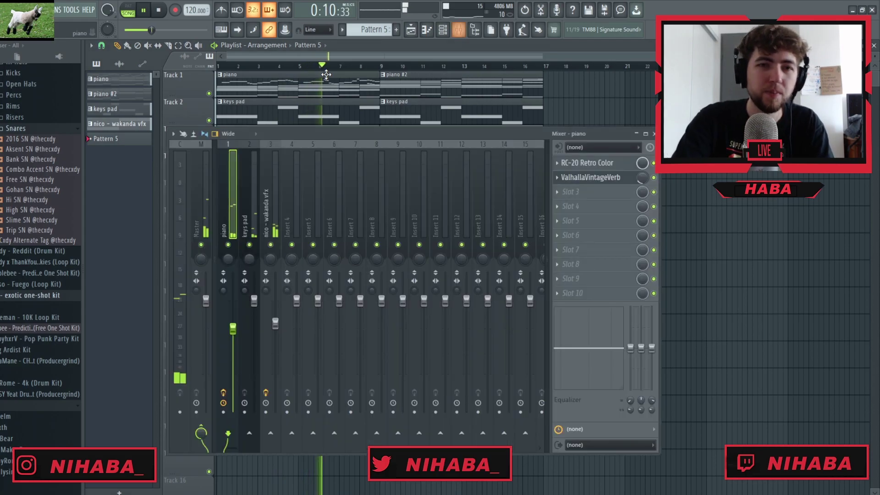
left_click(252, 249)
left_click(598, 160)
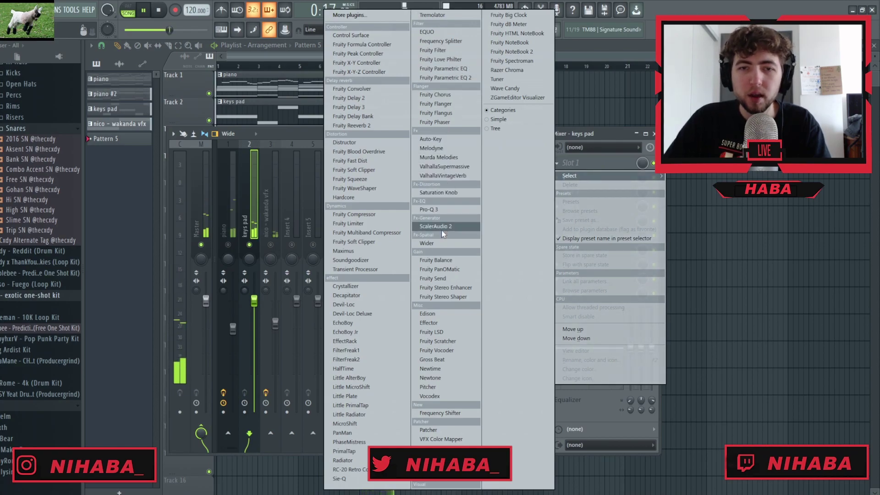
left_click(436, 243)
left_click_drag(311, 249, 314, 168)
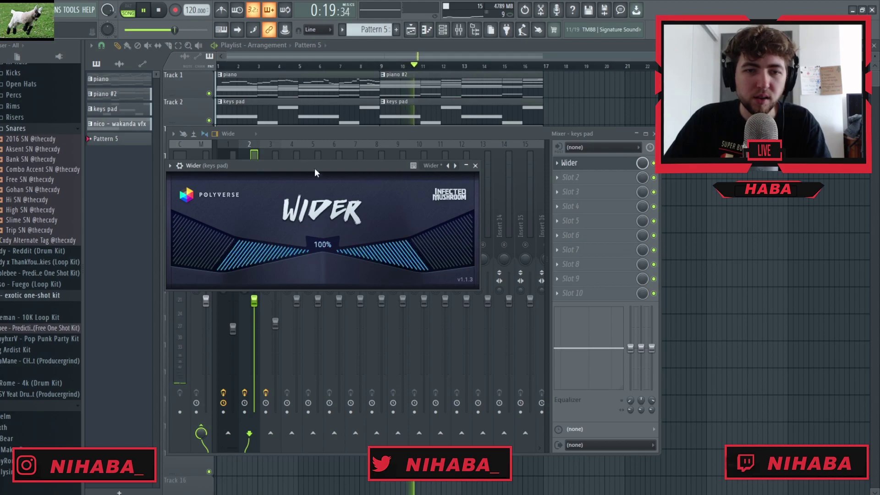
left_click(475, 165)
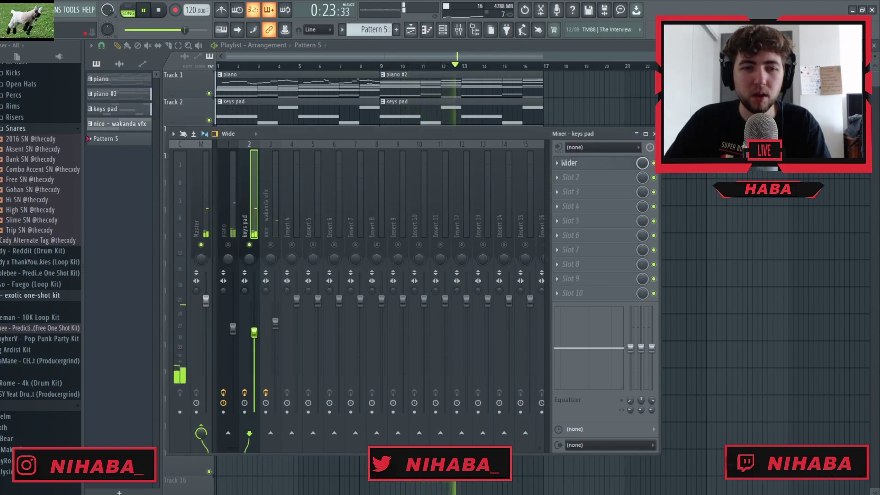
right_click(249, 246)
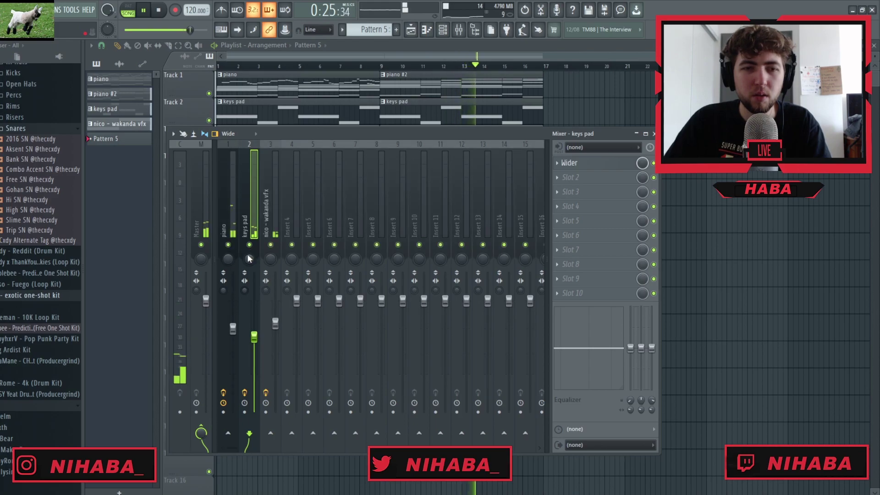
key("F9")
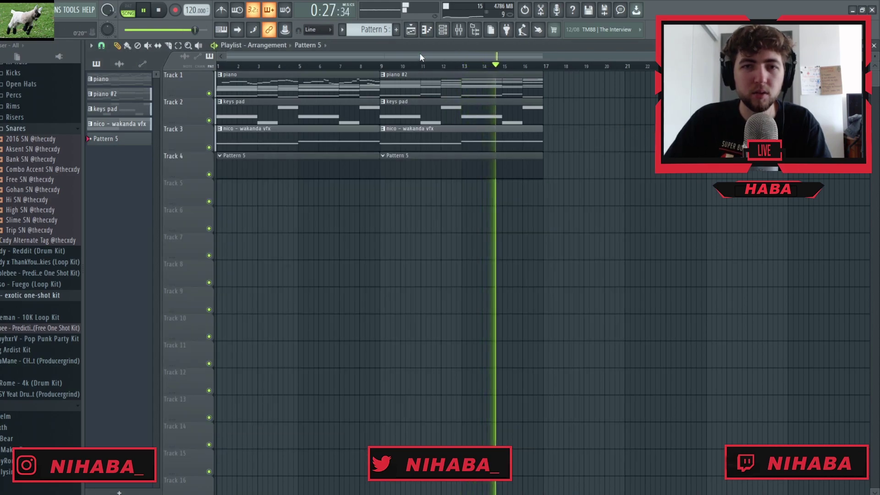
Step: Add Clap - Lakers as a channel in Pattern 5 and place a C5 hit on beat three of each bar across eight bars
key("F6")
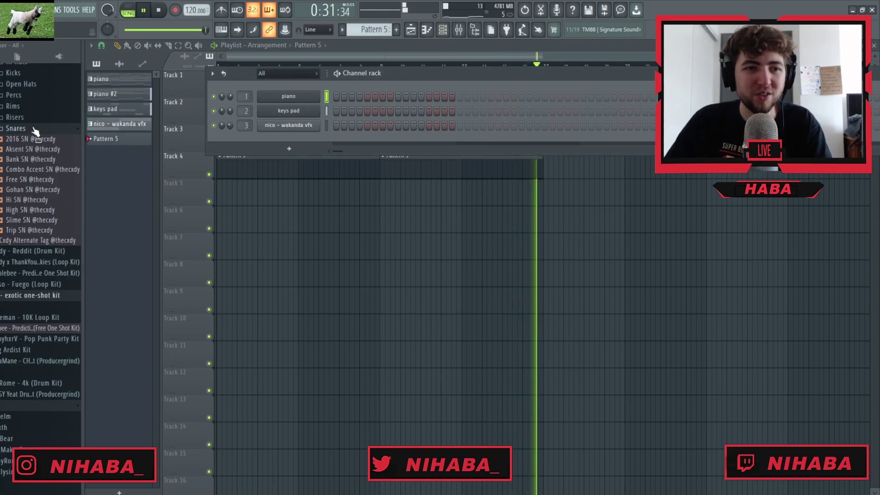
scroll(23, 226, "down", 3)
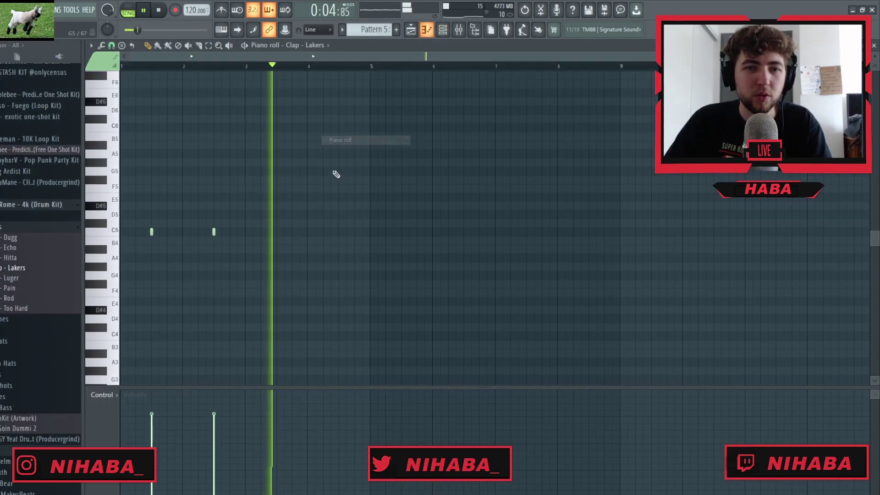
scroll(257, 86, "up", 2)
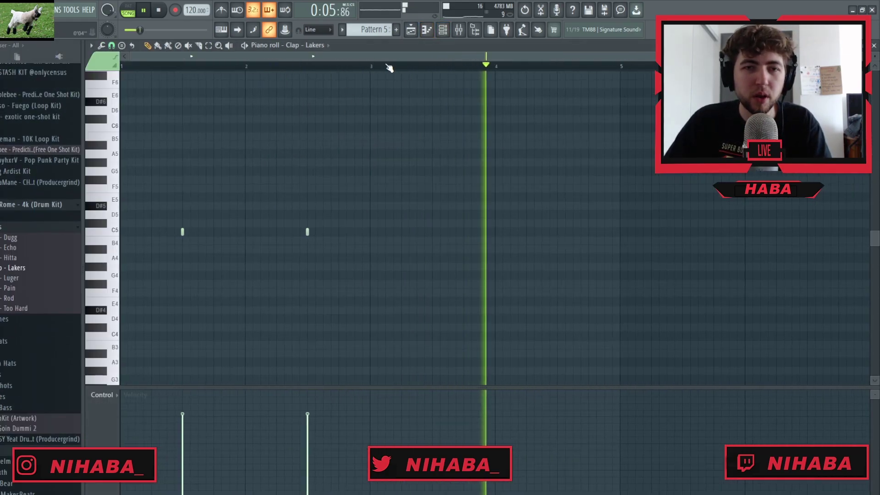
left_click_drag(368, 67, 122, 68)
key("ctrl+b")
key("ctrl+b")
key("ctrl+b")
scroll(266, 152, "down", 2)
scroll(266, 153, "down", 1)
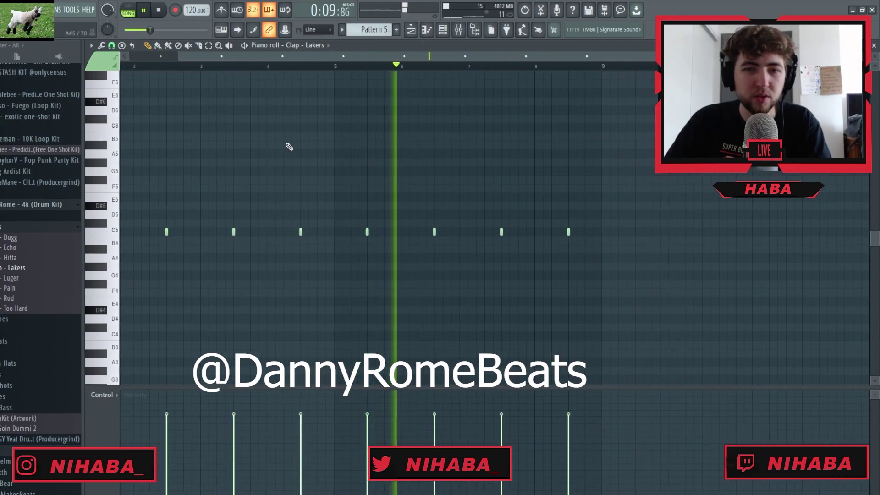
key("ctrl+d")
left_click(873, 46)
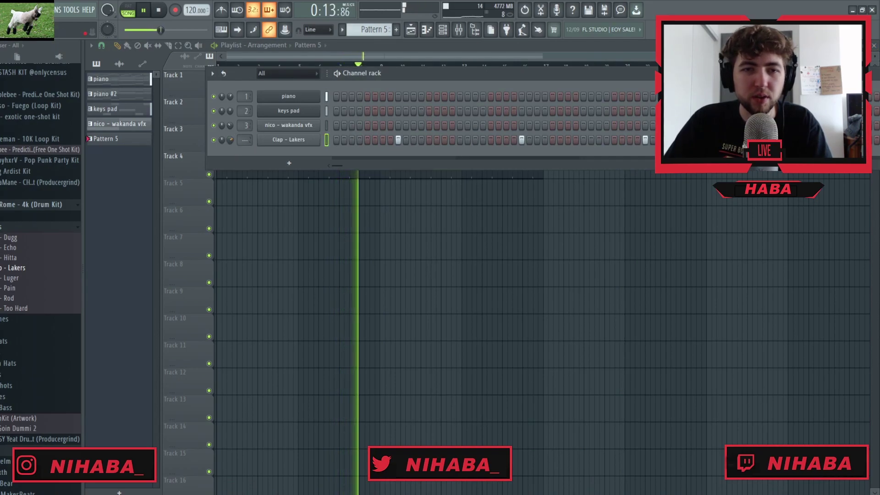
Step: Add the HH - The Usual hi-hat as a channel filled on every 2 steps and give its sample a slight fade-out
left_click(7, 229)
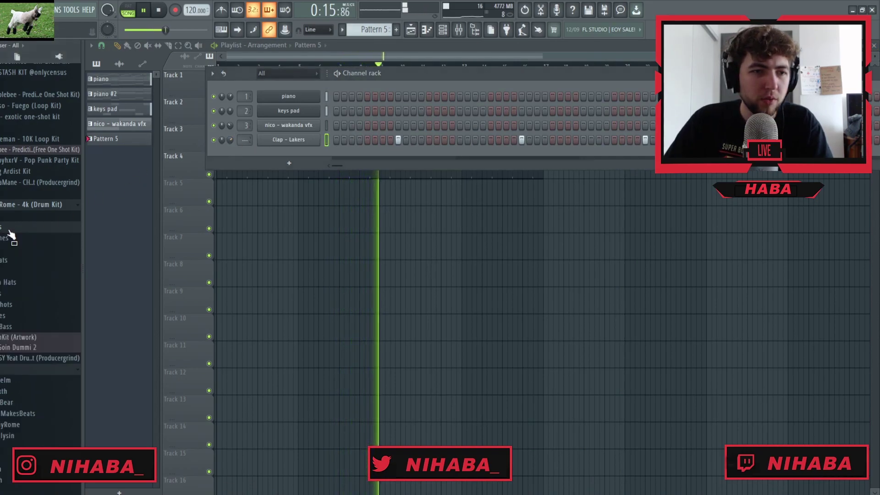
left_click(5, 263)
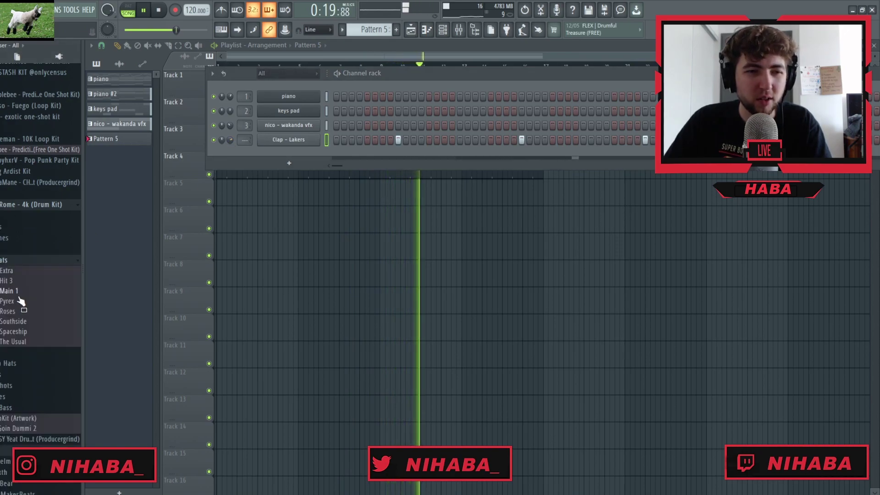
left_click_drag(23, 341, 276, 156)
right_click(316, 154)
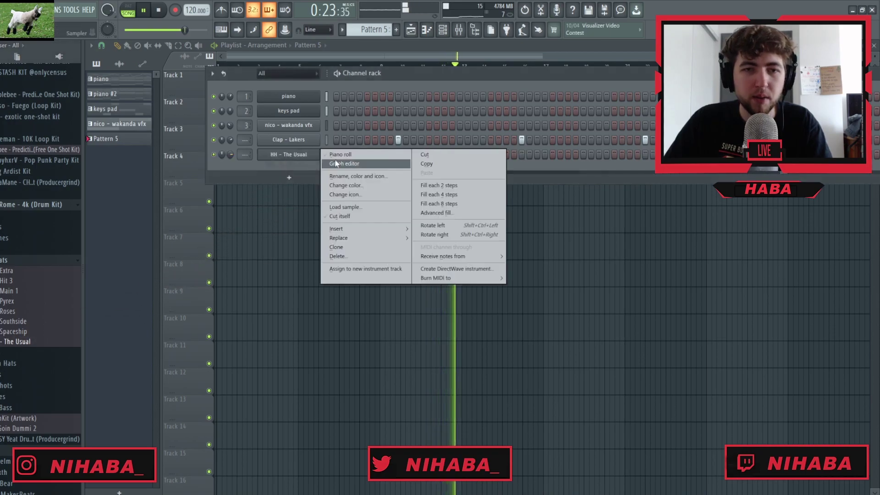
left_click(438, 184)
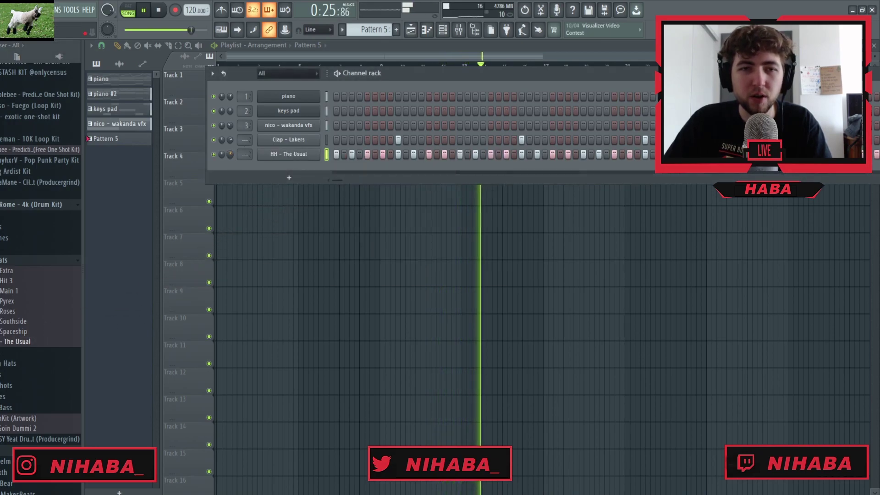
left_click(294, 155)
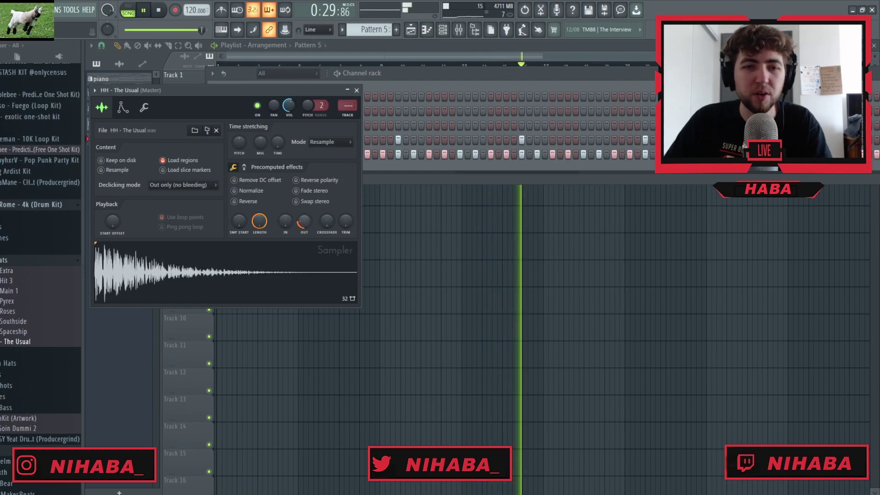
left_click(355, 91)
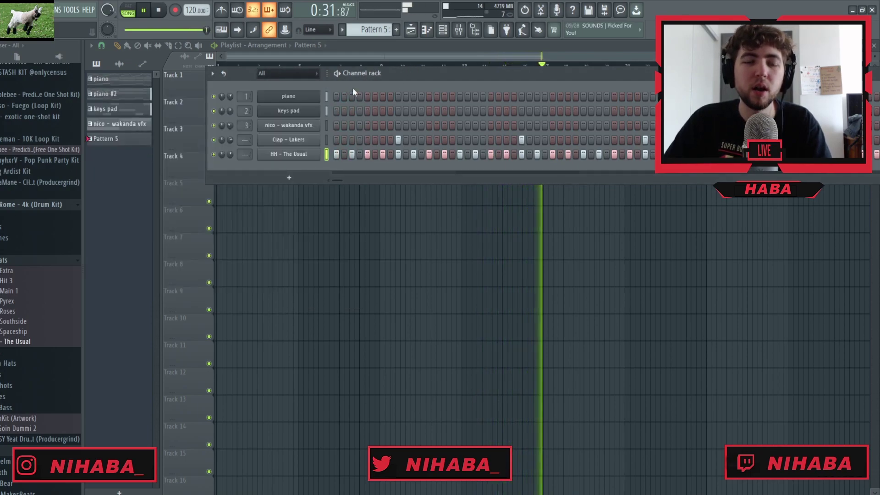
Step: Add the 808 - Boosted Spinz sample as a new channel with Cut itself enabled
left_click(27, 261)
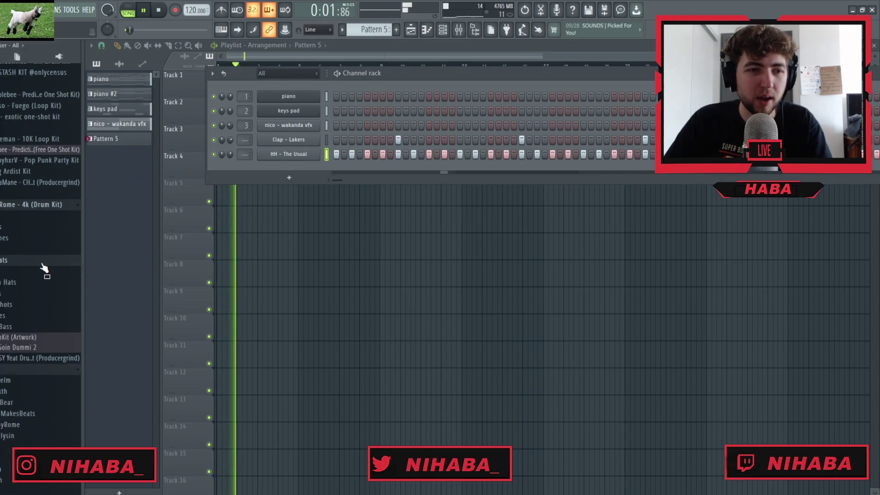
left_click(32, 215)
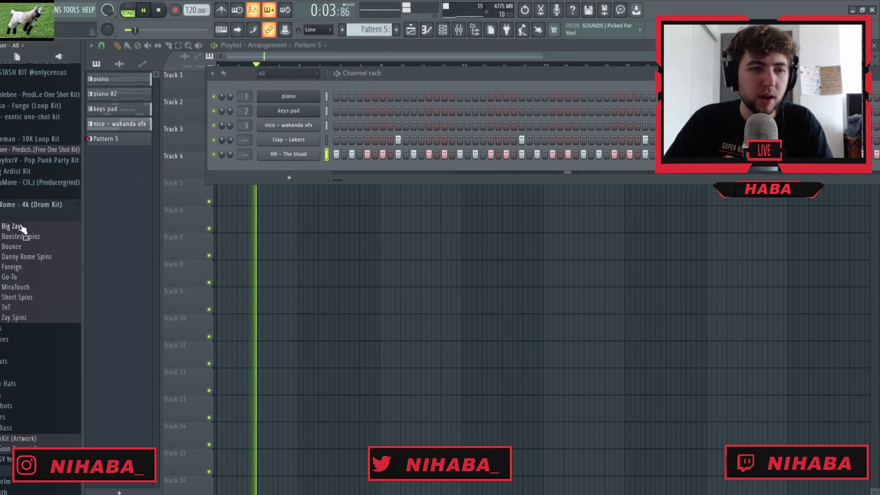
left_click_drag(33, 242, 304, 166)
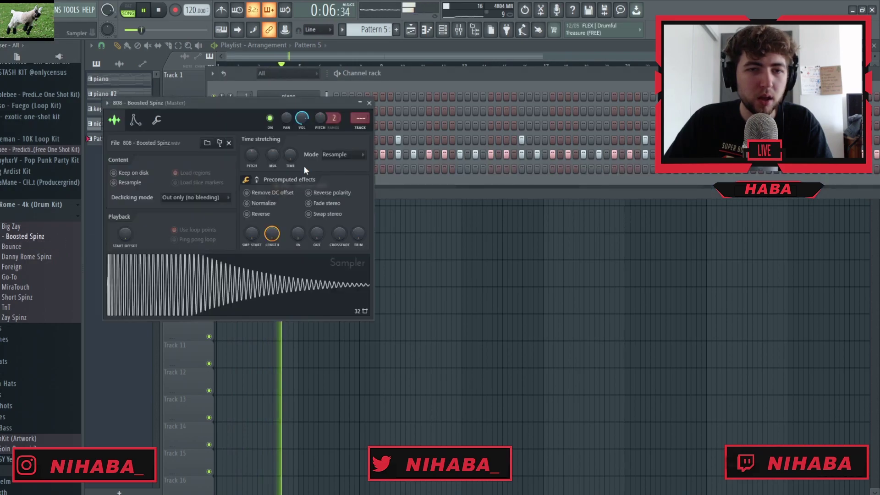
left_click(156, 120)
key("Escape")
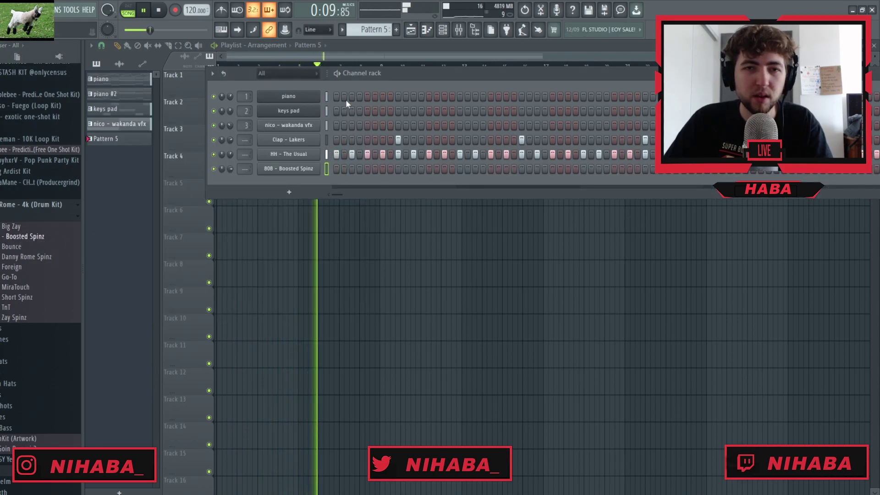
right_click(286, 170)
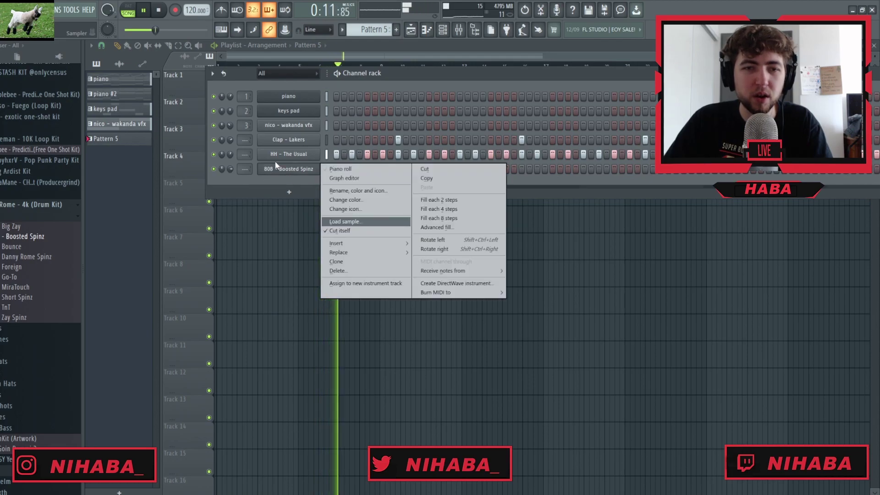
left_click(232, 166)
Step: Enter 808 notes D#5 over bars 1-2, F#5 in bar 3 and B4 in bar 4, all at full velocity
right_click(279, 174)
left_click(330, 173)
key("space")
scroll(165, 234, "up", 5)
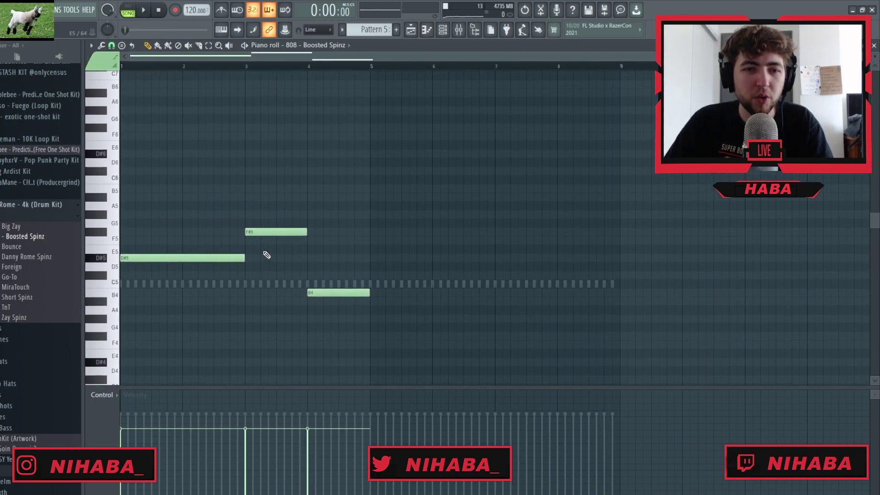
scroll(238, 60, "up", 3)
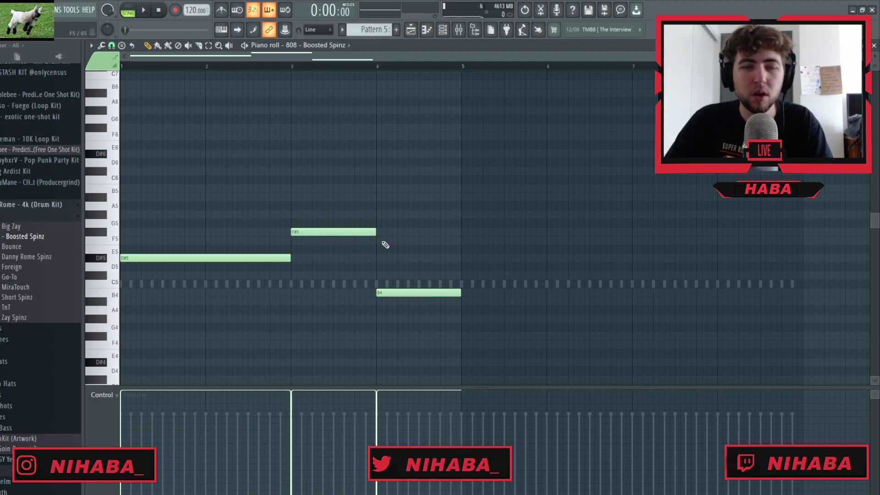
Step: Split the 808's D#5 note in the second half of bar 2, and slice off and delete the end of the F#5 note
key("space")
scroll(177, 294, "up", 3)
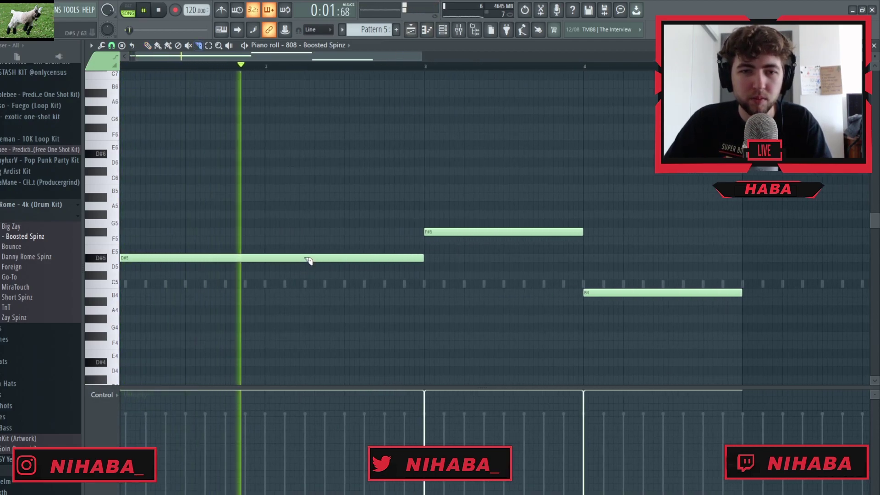
left_click(365, 258)
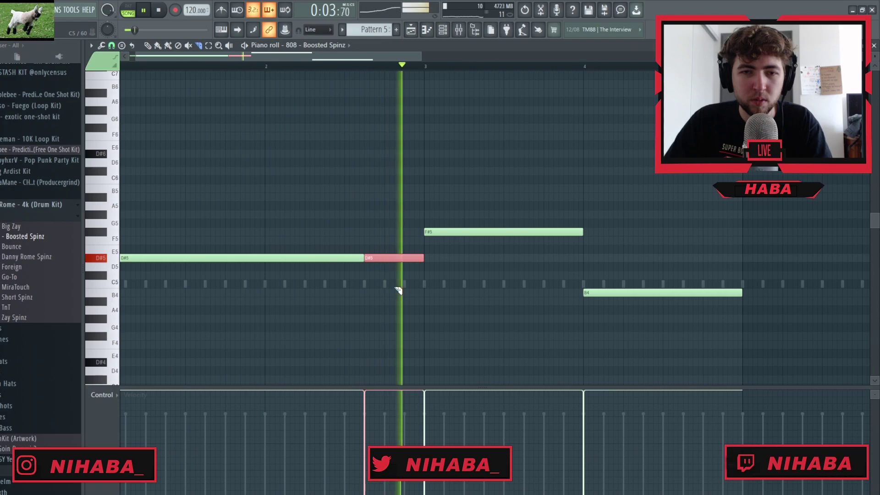
left_click(544, 232)
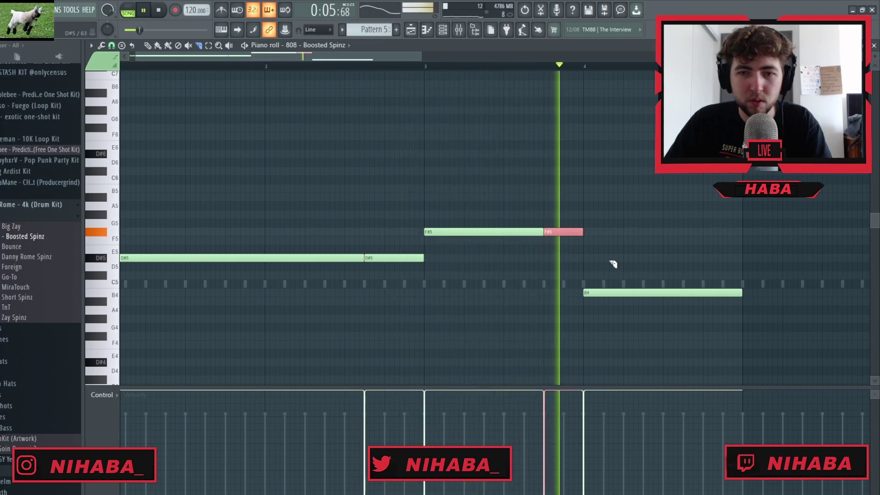
left_click(678, 293)
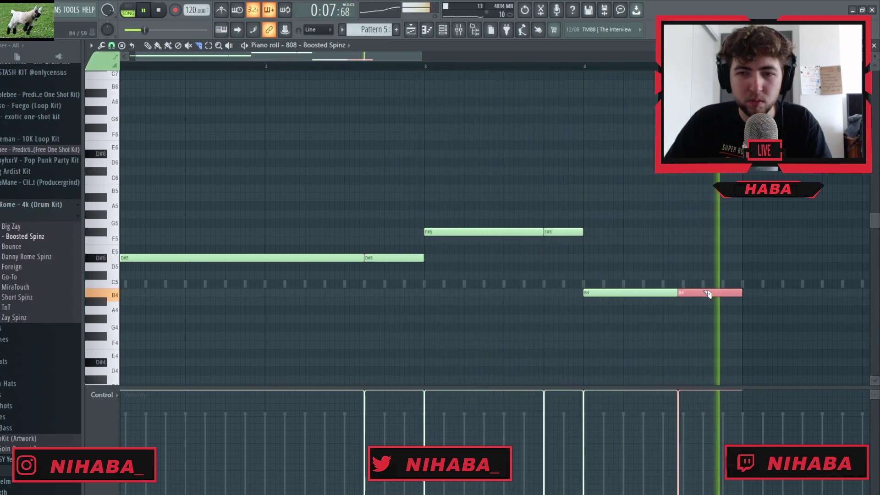
key("ctrl+z")
key("p")
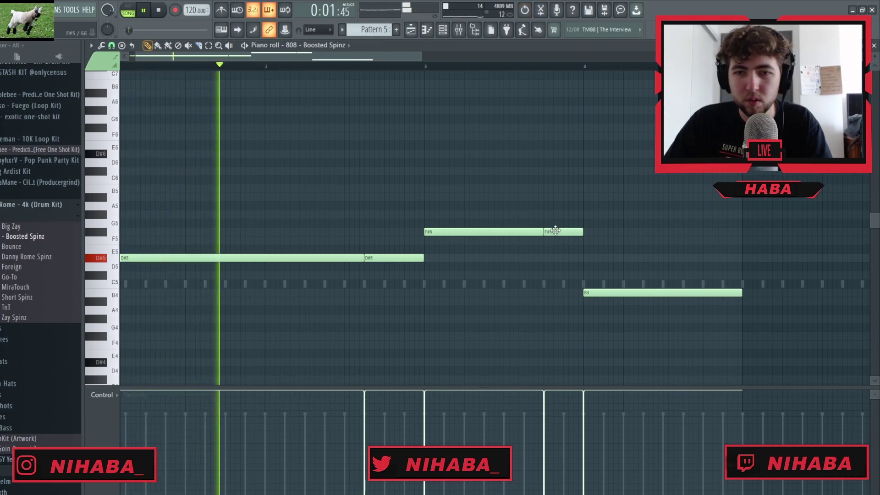
right_click(555, 230)
Step: Slice the 808's B4 note in bar 4 into three pieces, with both cuts in the bar's second half
key("c")
left_click(683, 293)
left_click(702, 293)
Step: Repeat the 808 phrase in bars 5-8, varied with the D#5 split in three and a second F#5 hit ending bar 7
scroll(654, 337, "down", 2)
key("p")
left_click(554, 336)
right_click(555, 336)
scroll(622, 335, "down", 1)
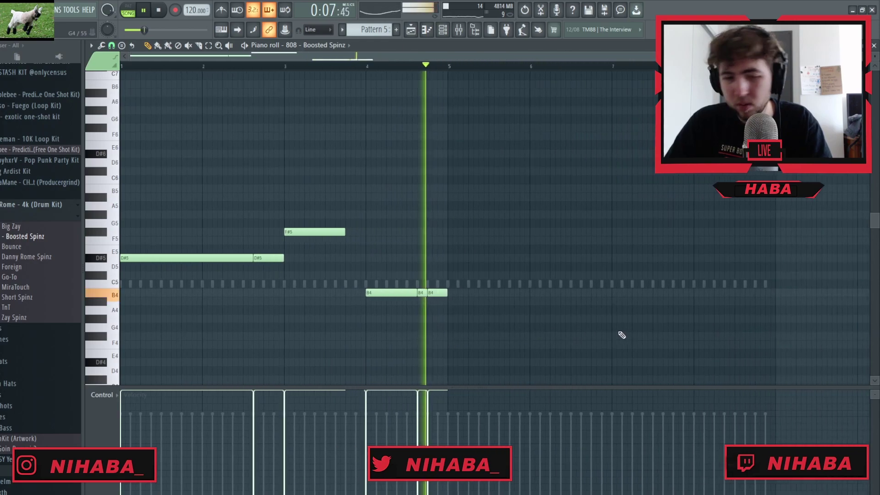
scroll(619, 313, "up", 1)
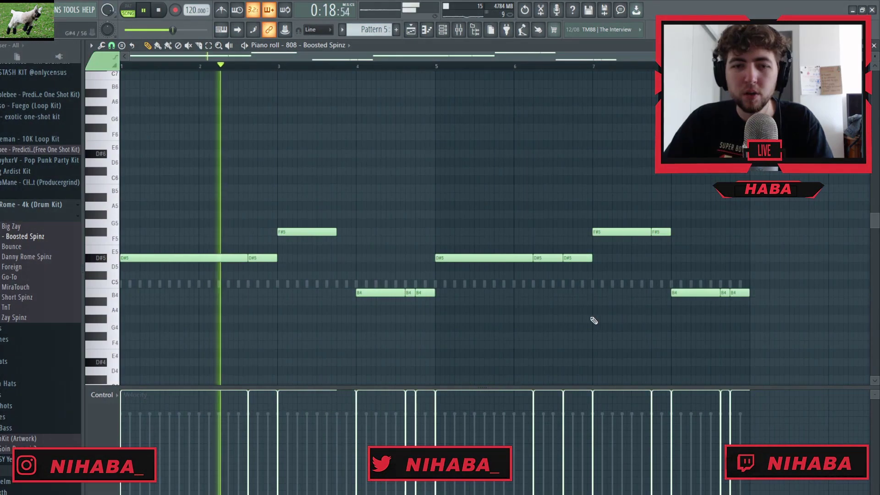
Step: Lengthen the 808's F#5 note in bar 3 to fill the whole bar
scroll(589, 318, "down", 1)
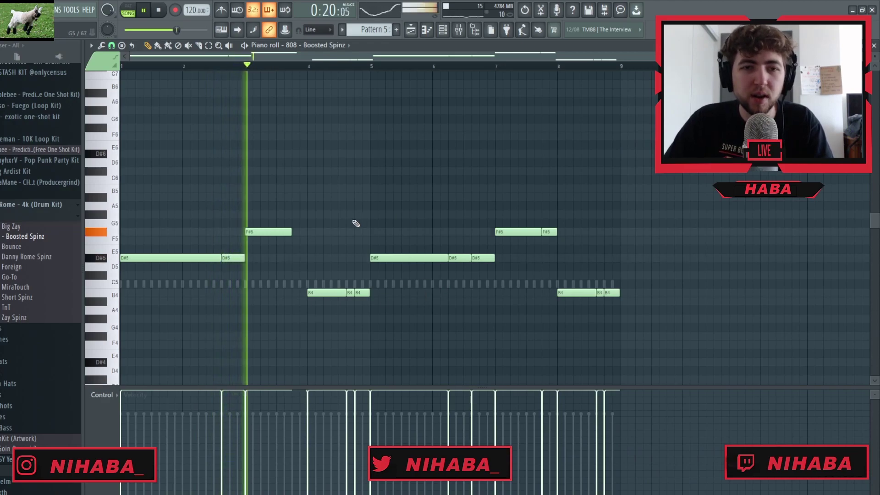
left_click_drag(291, 233, 308, 238)
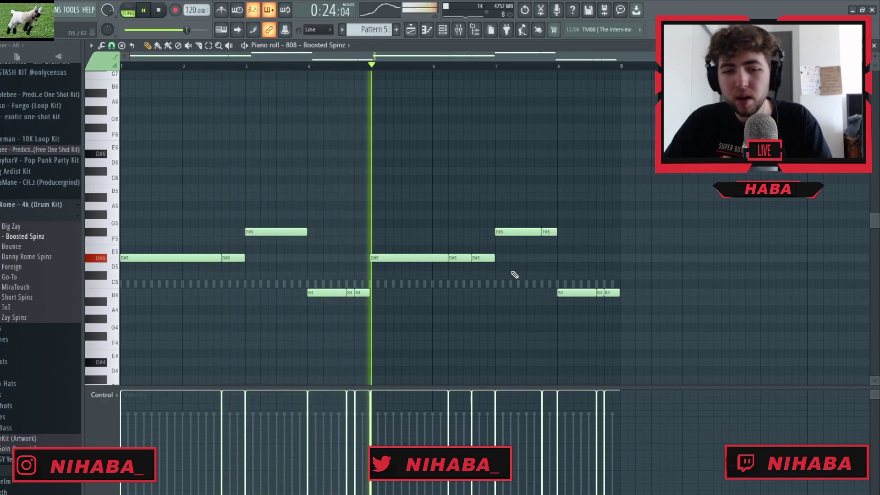
Step: Add hi-hat rolls near the ends of bars 1-4, with bar 2's roll pitched to G#4 and bar 3's roll fading in velocity
key("F6")
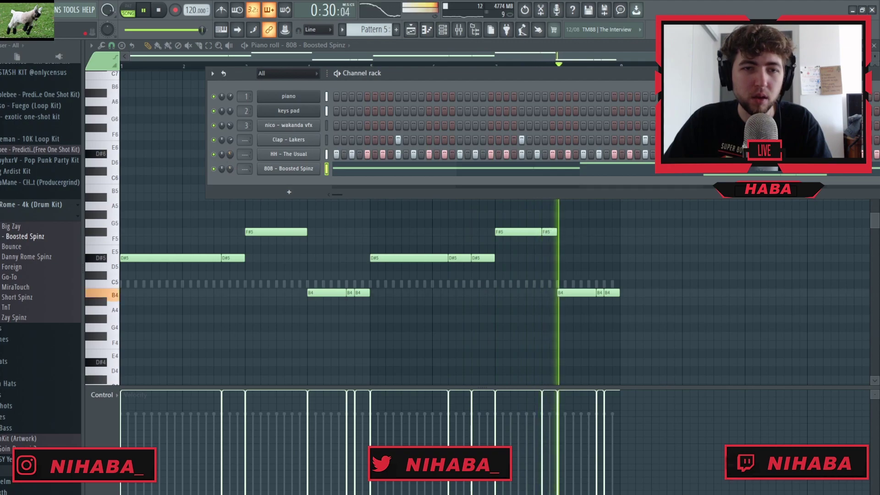
right_click(301, 154)
left_click(366, 155)
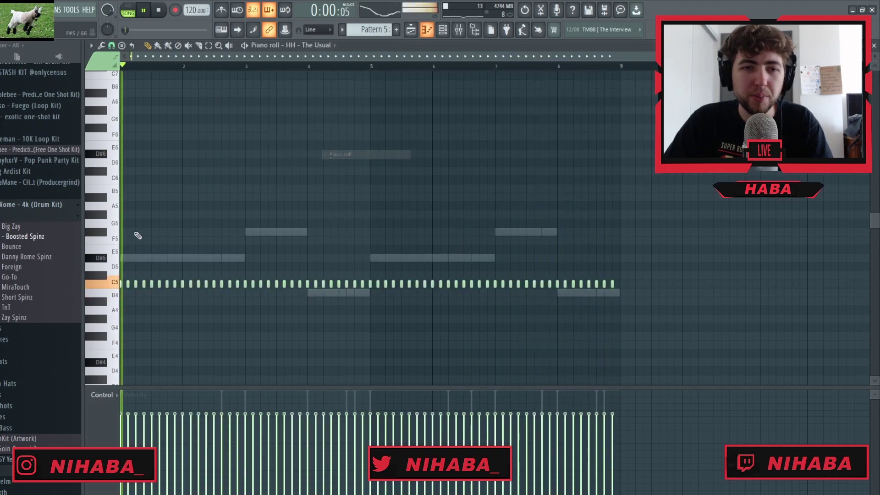
scroll(269, 88, "up", 2)
scroll(217, 55, "up", 3)
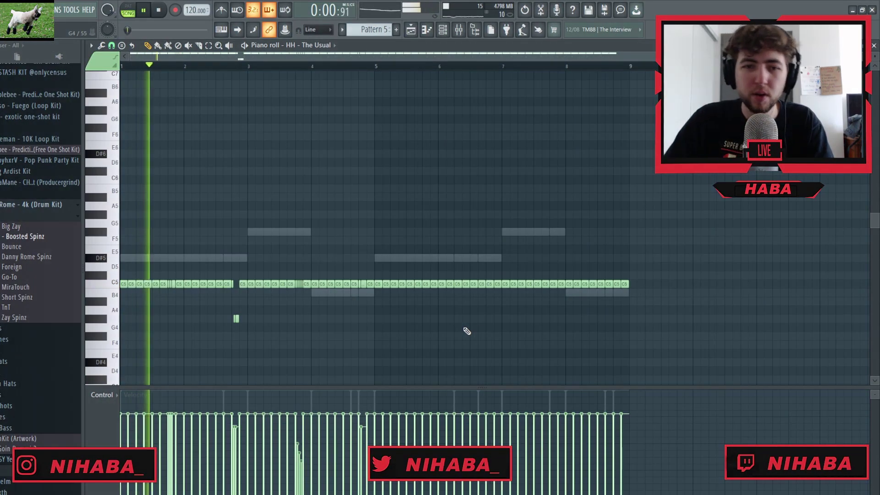
Step: Delete the hi-hat notes in bars 5-8 and duplicate the bars 1-4 pattern with its rolls there
left_click_drag(377, 277, 715, 329)
key("Delete")
key("ctrl+a")
key("ctrl+b")
key("ctrl+d")
Step: Raise the hi-hat note at the start of bar 2 to D5
scroll(194, 345, "up", 2)
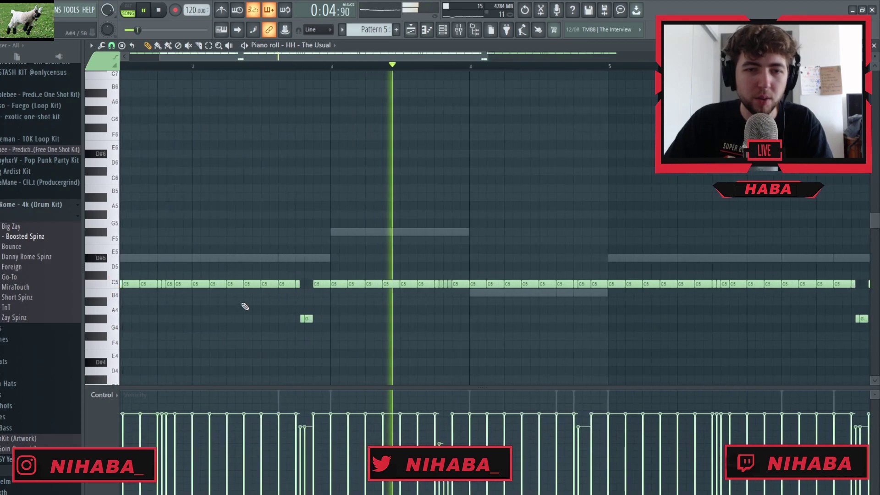
scroll(259, 302, "down", 3)
scroll(328, 79, "up", 3)
key("space")
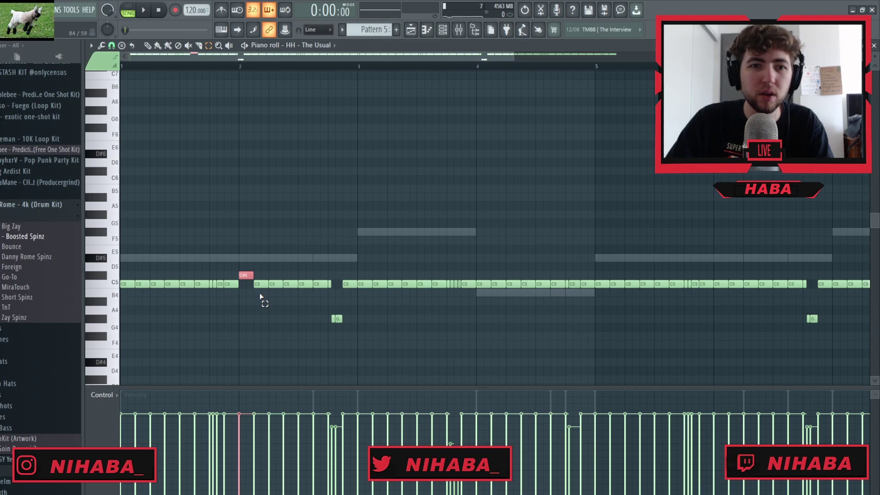
scroll(137, 329, "up", 2)
key("space")
key("shift+Up")
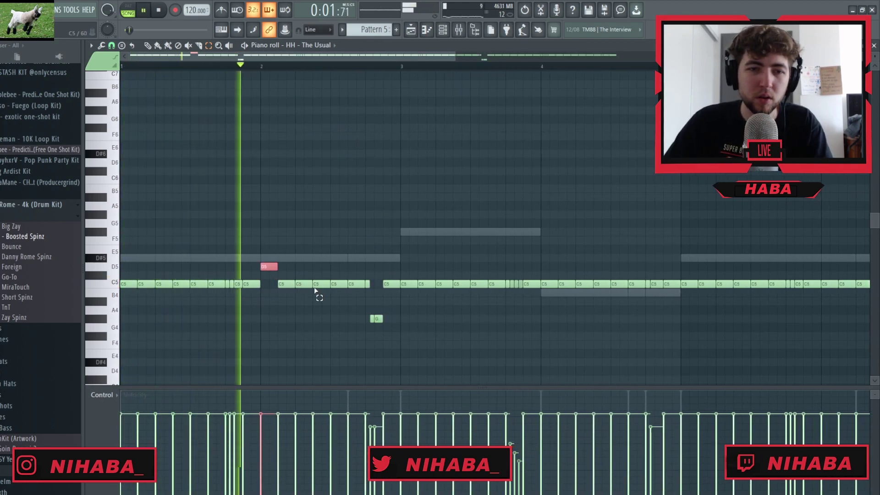
Step: Lower two neighbouring hi-hat notes in the first half of bar 3 to A#4
left_click_drag(433, 290, 448, 288)
key("shift+Down")
key("shift+Down")
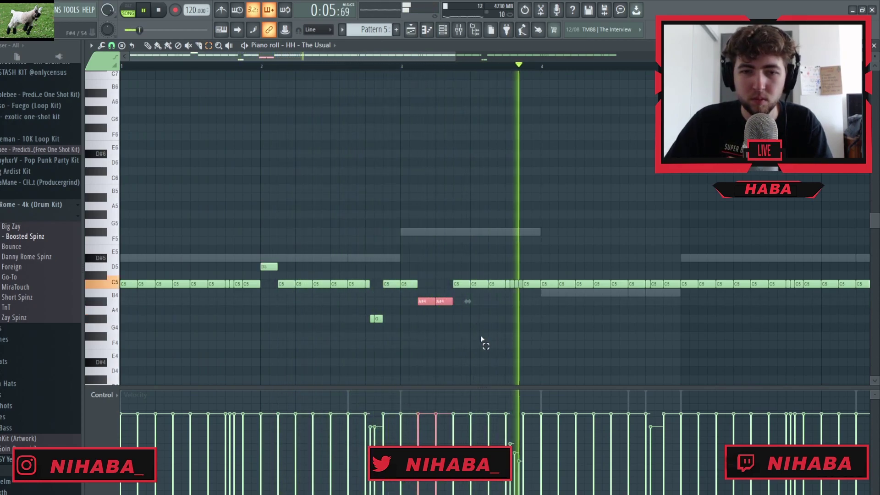
Step: Raise a hi-hat note in the second half of bar 4 to D5 and the two-note roll following it to C#5
scroll(442, 343, "right", 5)
left_click_drag(334, 290, 359, 287)
key("space")
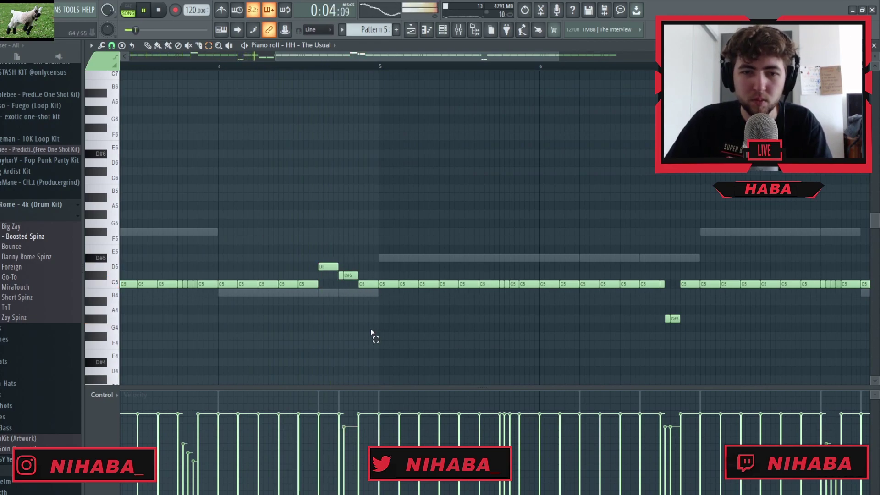
scroll(275, 329, "up", 3)
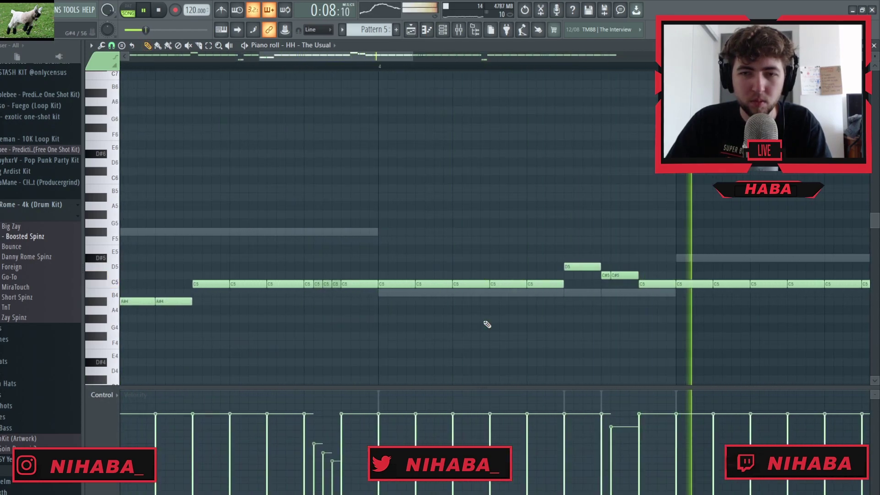
Step: Clear the hi-hat notes in bars 5-8 and replace them with a copy of the pitch-varied bars 1-4
scroll(489, 325, "down", 3)
scroll(488, 325, "down", 2)
left_click_drag(436, 279, 802, 308)
key("Delete")
left_click_drag(568, 311, 679, 344)
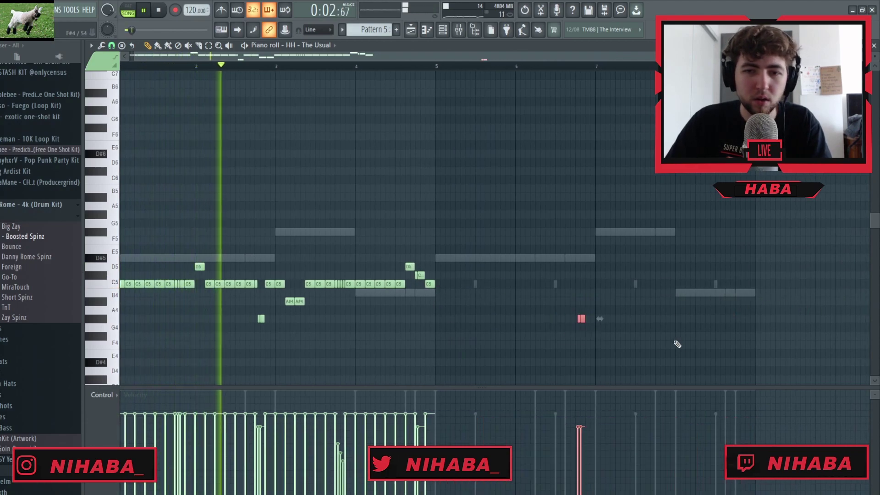
key("Delete")
key("ctrl+b")
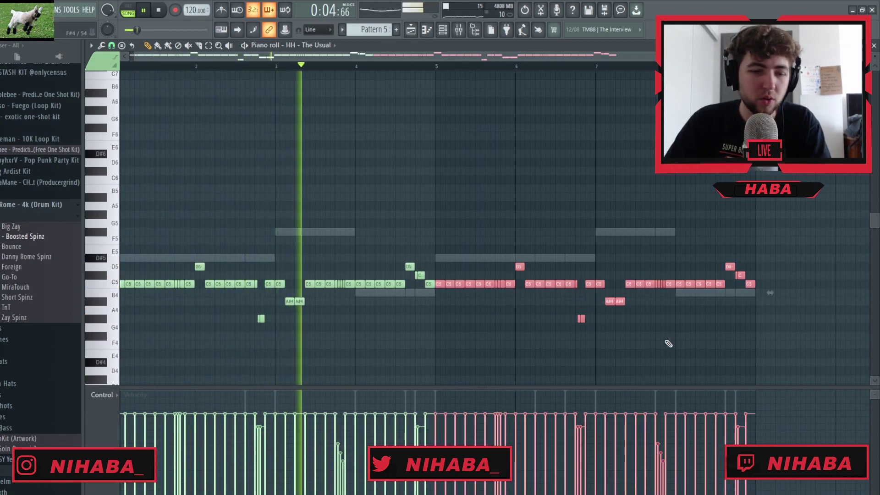
Step: Shorten all hi-hat notes and lower the velocity of alternate hits in bars 1-4
key("ctrl+d")
key("alt+q")
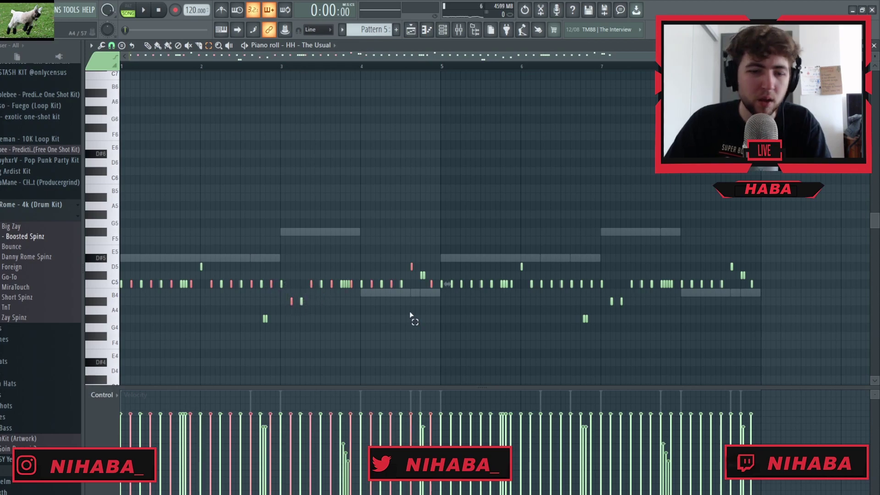
scroll(407, 314, "down", 5, "alt")
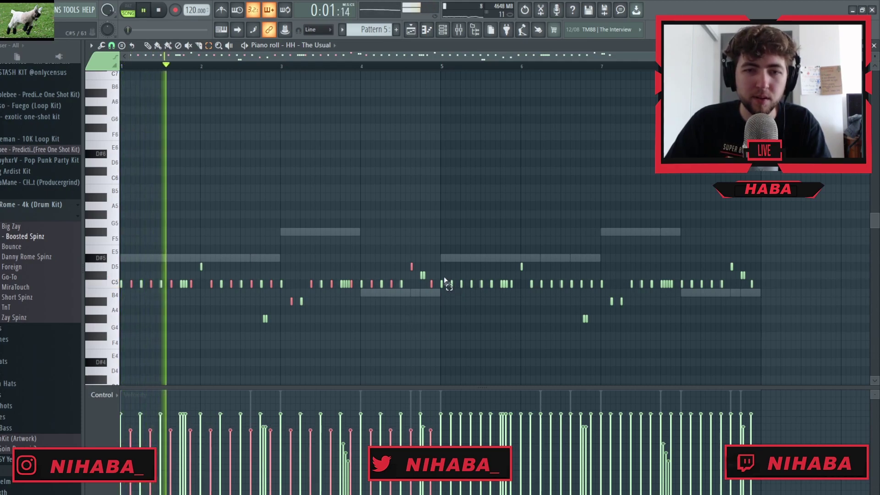
Step: Replace the hi-hat notes in bars 5-8 with a copy of bars 1-4 including the alternating velocities
left_click_drag(442, 272, 806, 338)
key("Delete")
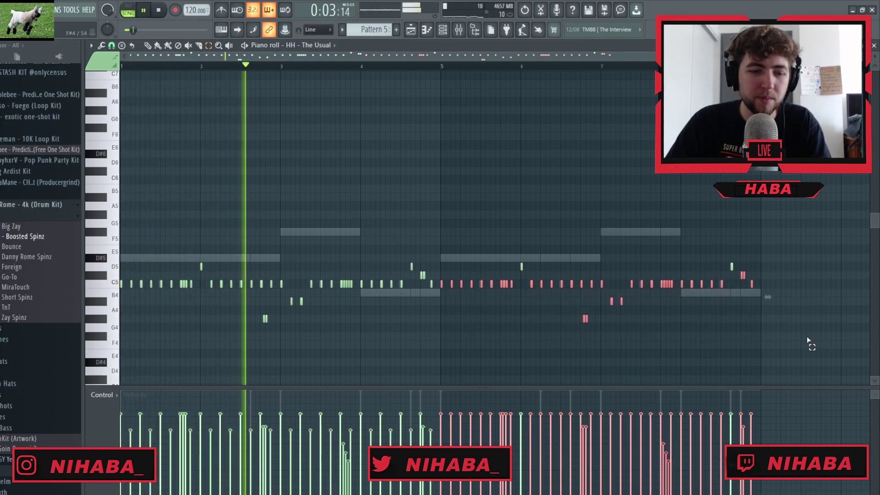
left_click_drag(496, 254, 624, 286)
key("Delete")
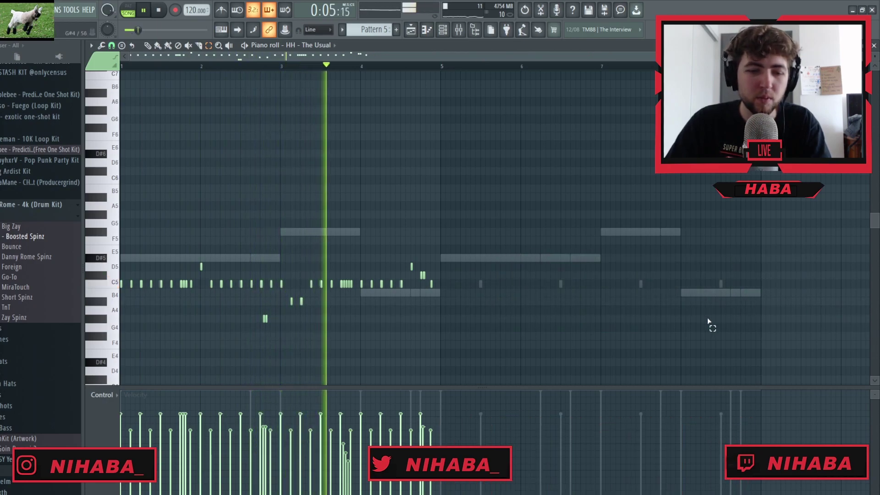
left_click_drag(557, 212, 24, 374)
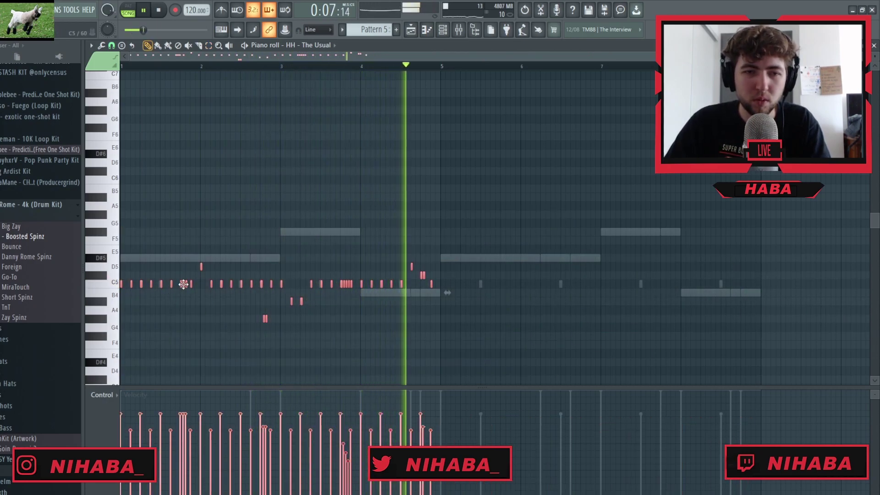
key("ctrl+b")
left_click_drag(502, 308, 504, 306)
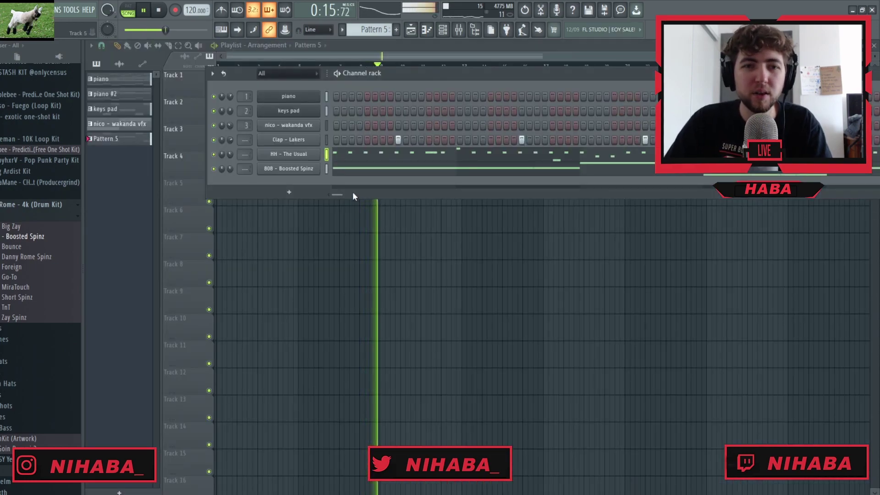
Step: Add OTF open hat and Go-To rim channels, and enter five rim hits over bars 1-4, repeated in bars 5-8
left_click(5, 216)
left_click(15, 284)
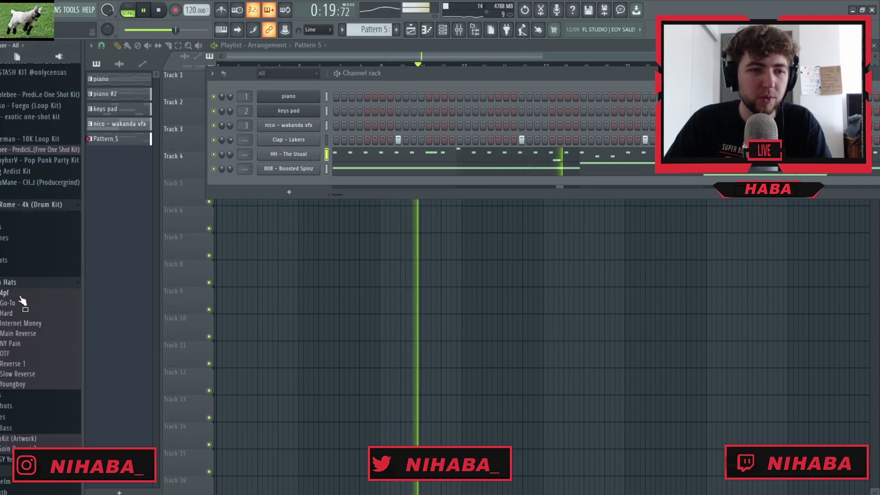
left_click_drag(21, 302, 288, 183)
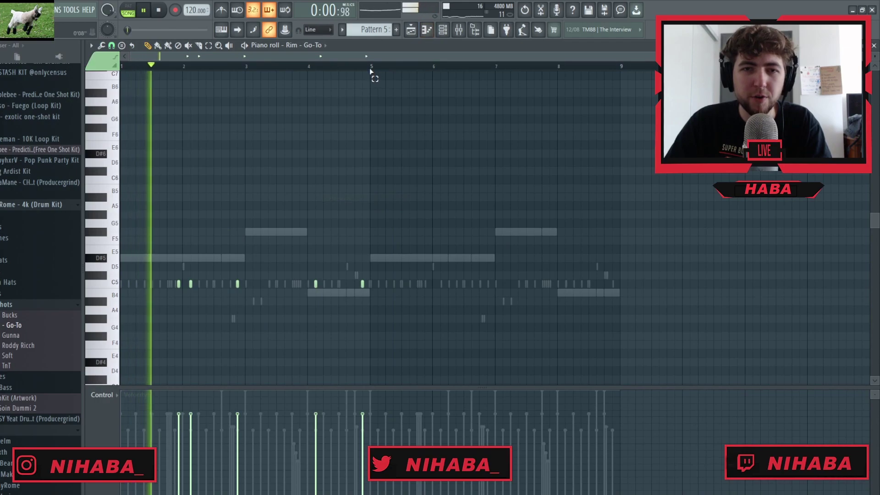
key("ctrl+a")
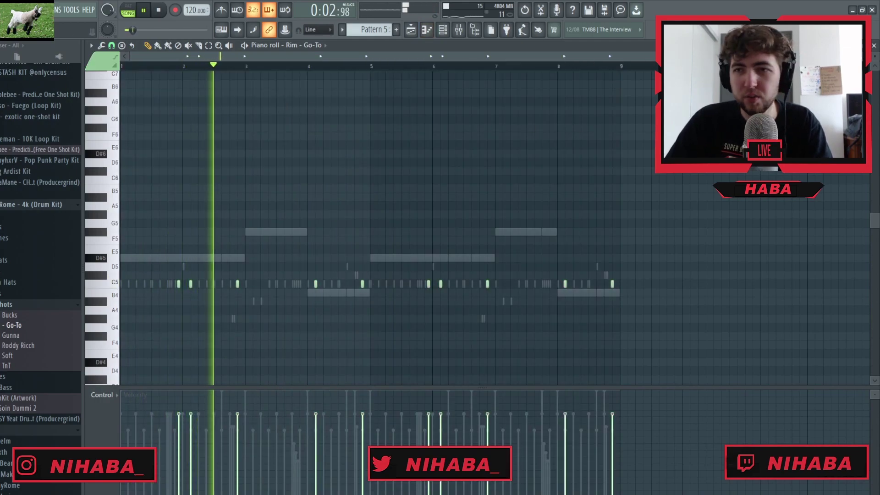
key("F7")
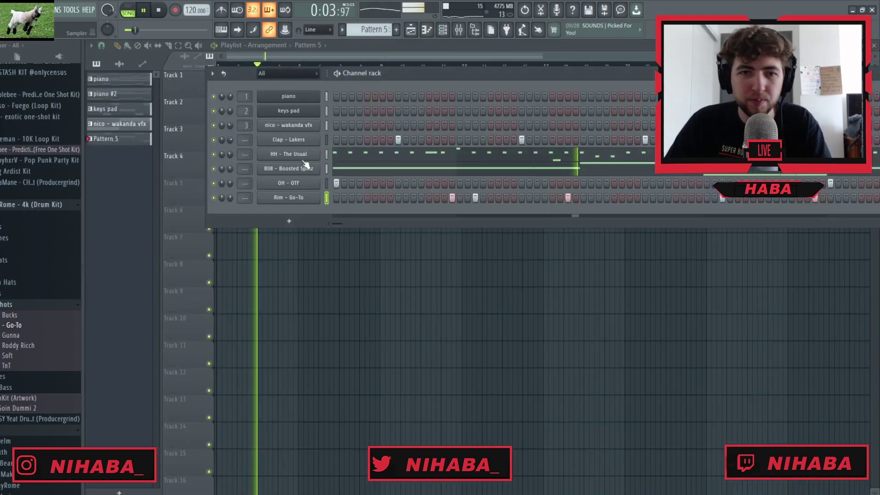
Step: Add the Go-To snare as a new channel and place a hit on step 3 of bar 1
left_click(10, 304)
left_click(11, 317)
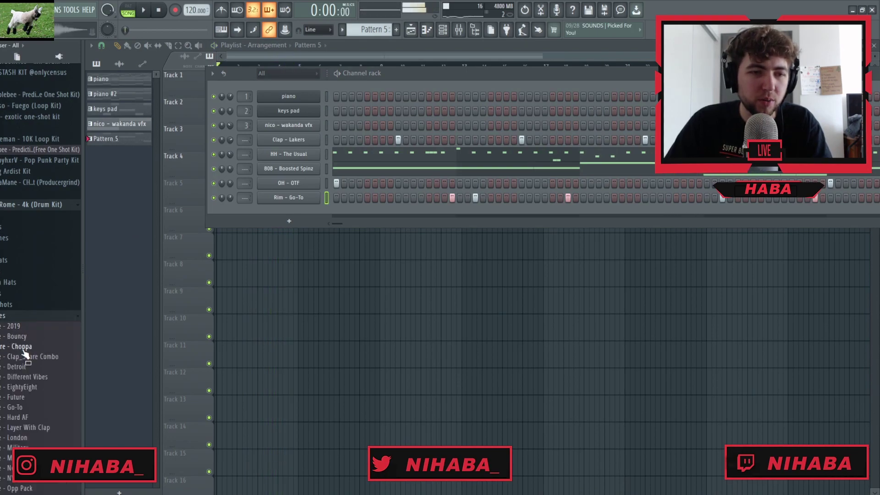
left_click_drag(15, 407, 275, 243)
Step: Swap the OTF open hat for the Go-To open hat sample, with hits on beat 2 of bars 1, 3 and 5
left_click(9, 281)
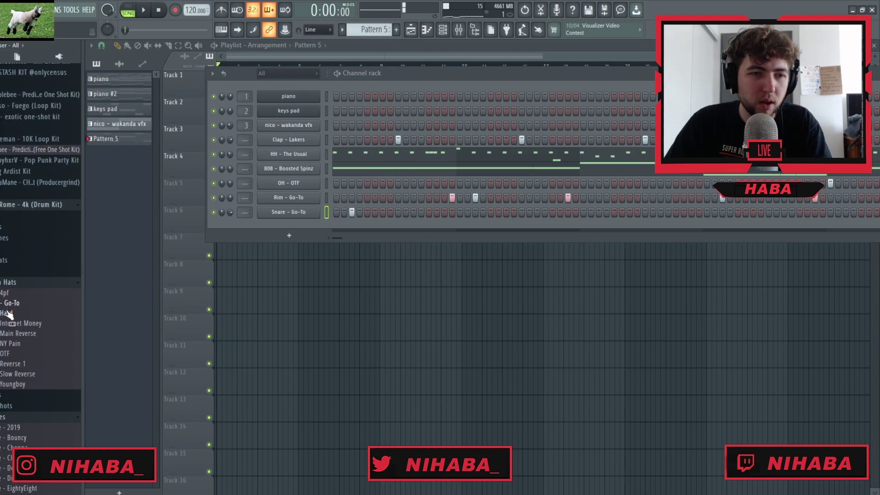
left_click_drag(294, 196, 293, 197)
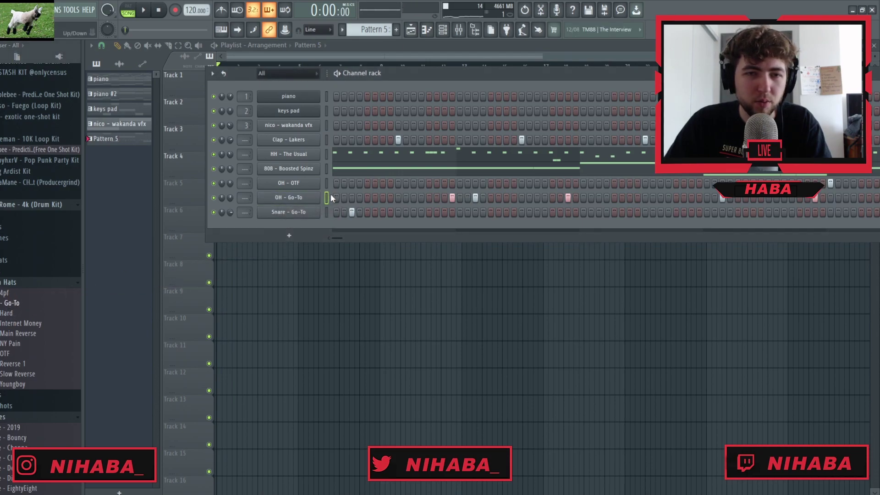
left_click(14, 283)
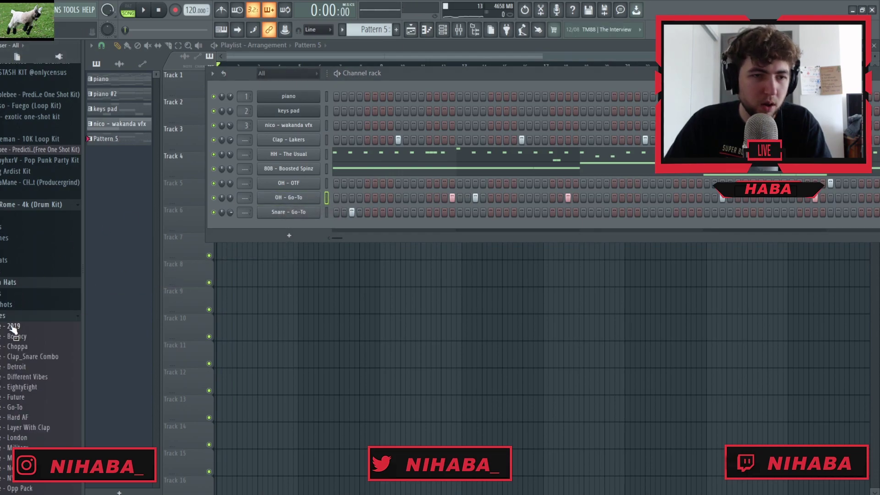
left_click(14, 303)
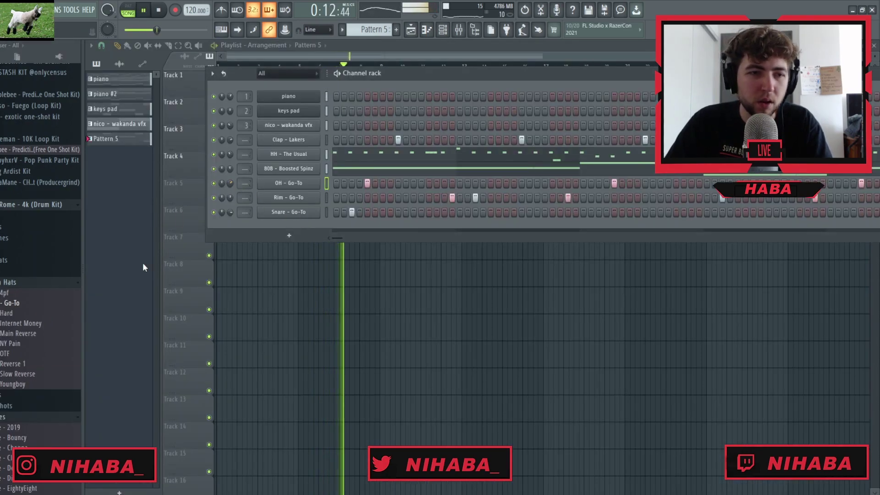
Step: Repeat the Go-To snare hit on step 3 of bar 5
left_click(15, 284)
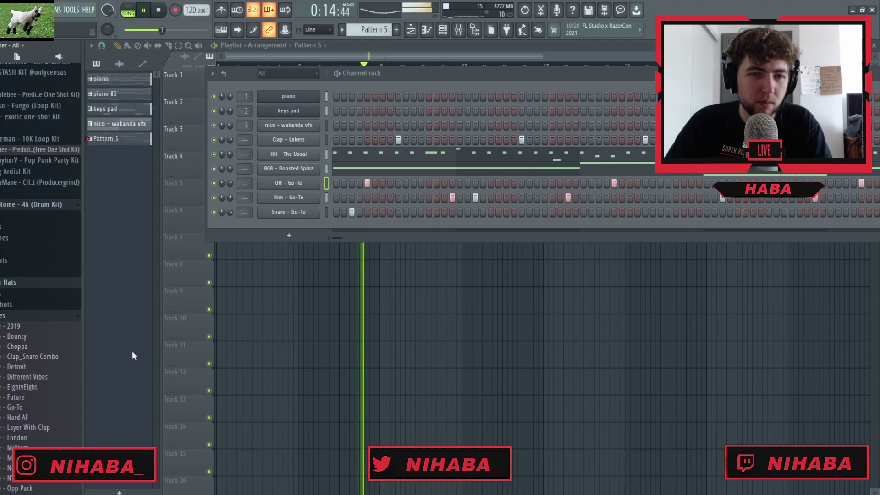
right_click(299, 215)
left_click(337, 213)
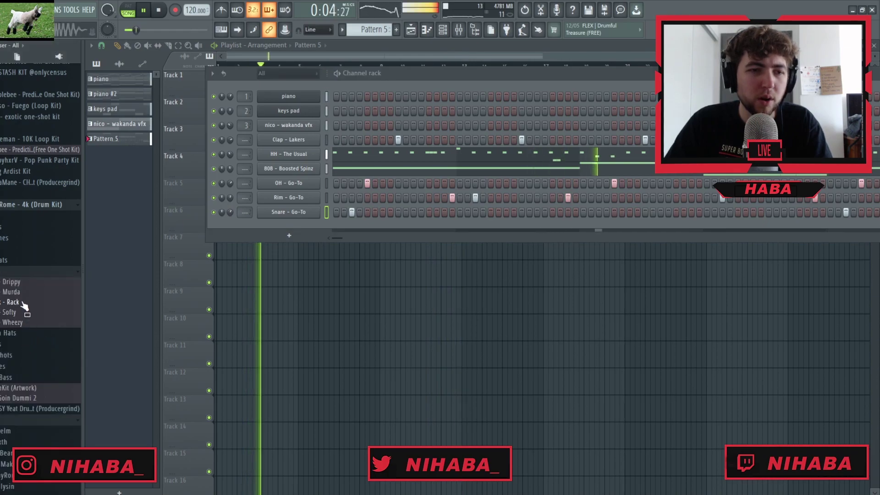
Step: Add the Rack kick as a new channel and enter C5 hits at the starts of bars 1, 3, 5 and 7
left_click_drag(14, 301, 286, 238)
right_click(288, 226)
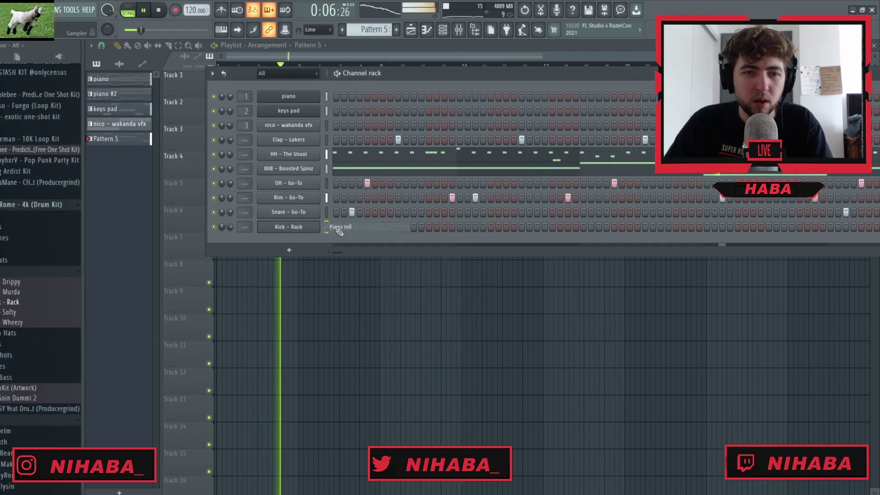
left_click(339, 226)
key("space")
scroll(135, 275, "down", 3)
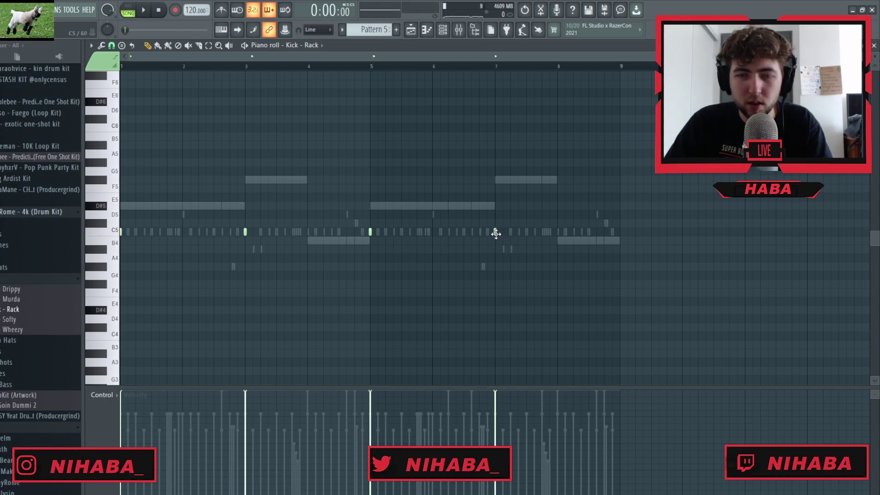
Step: Lengthen all four kick notes to one beat each
left_click_drag(582, 170, 122, 348)
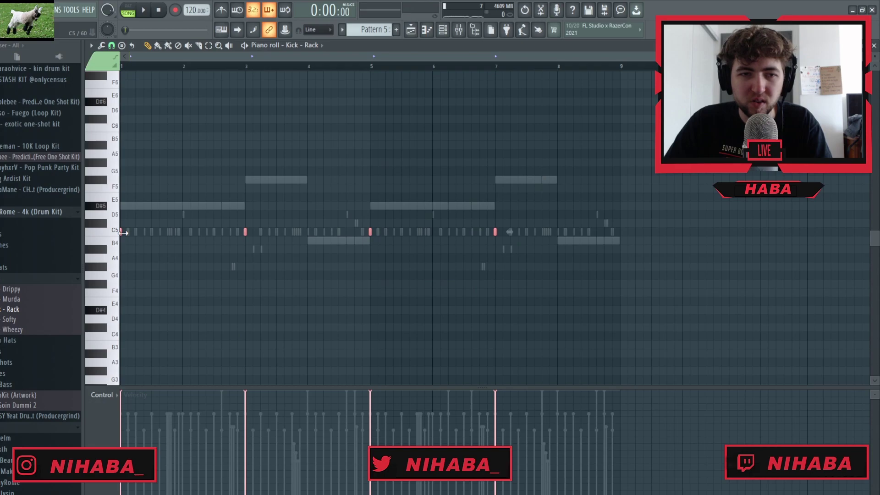
key("space")
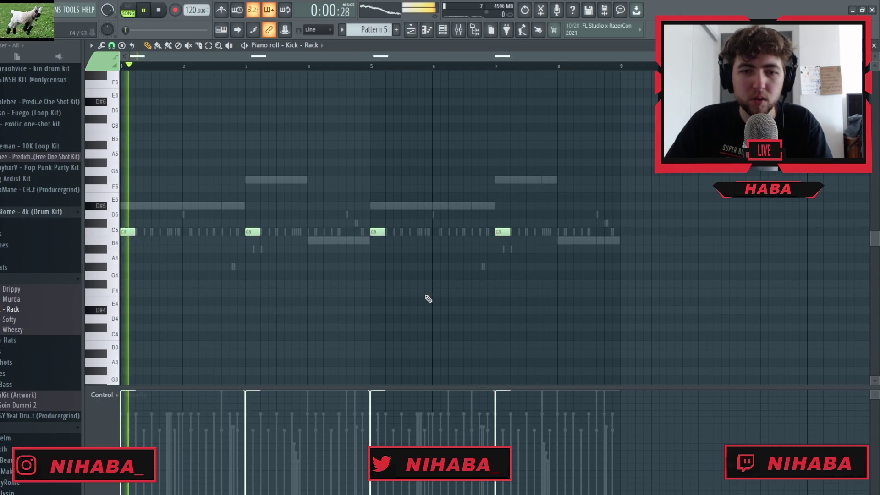
key("F7")
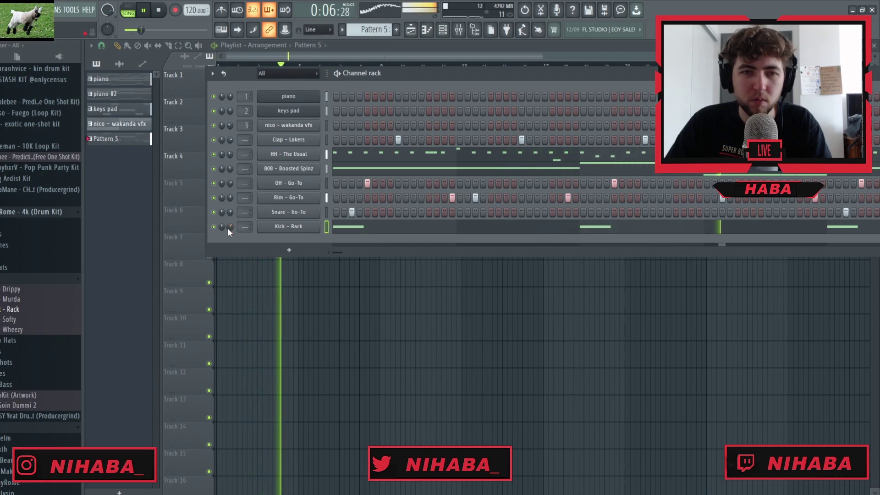
Step: Select all ten channels and route them to consecutive mixer tracks starting from the piano's track 1
left_click(7, 279)
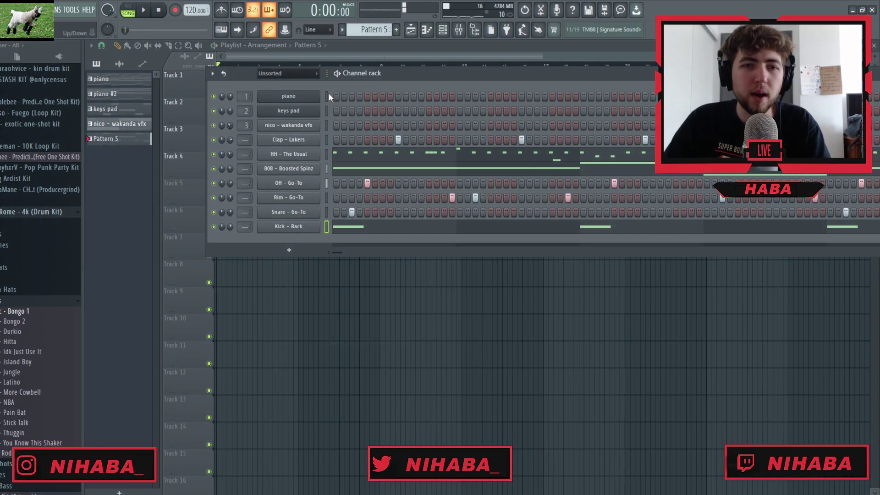
right_click(326, 97)
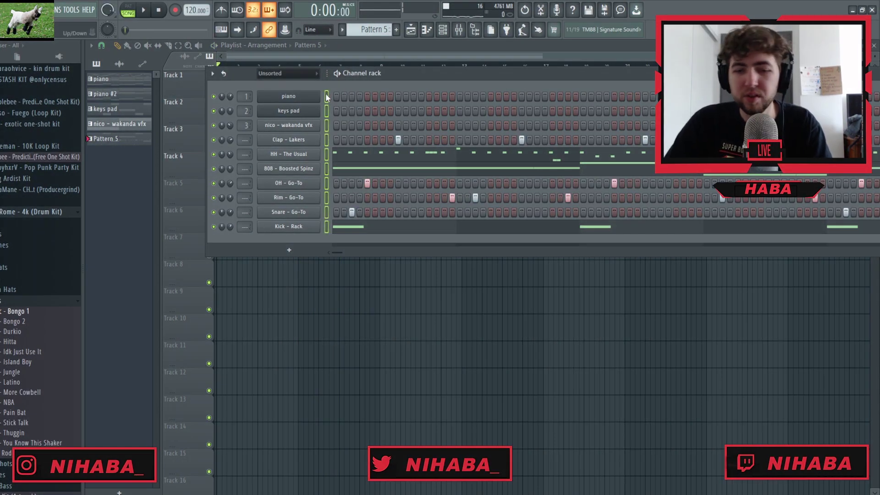
key("F9")
left_click(228, 224)
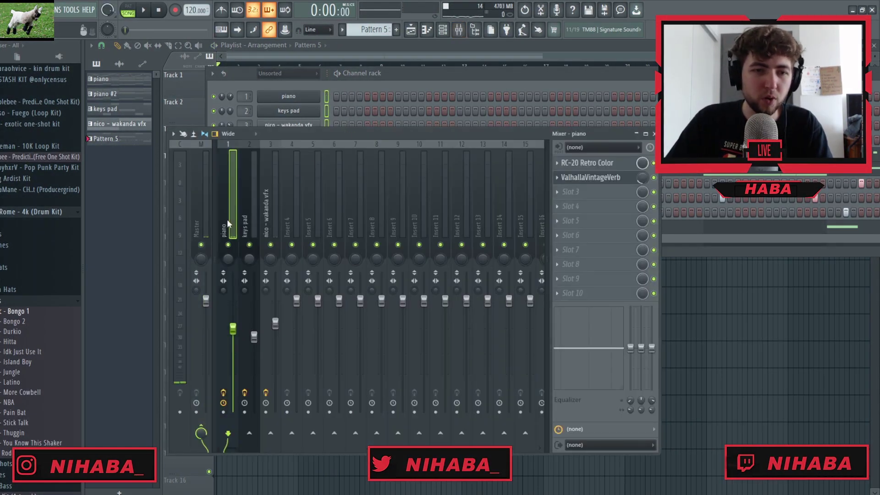
key("ctrl+l")
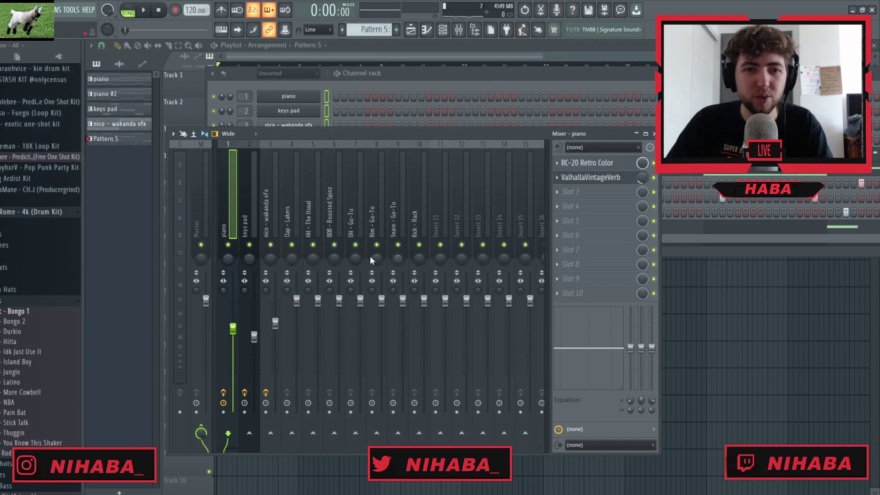
Step: Remove the Pattern 5 clips from playlist Track 4 and split Pattern 5 into separate patterns by channel
key("F12")
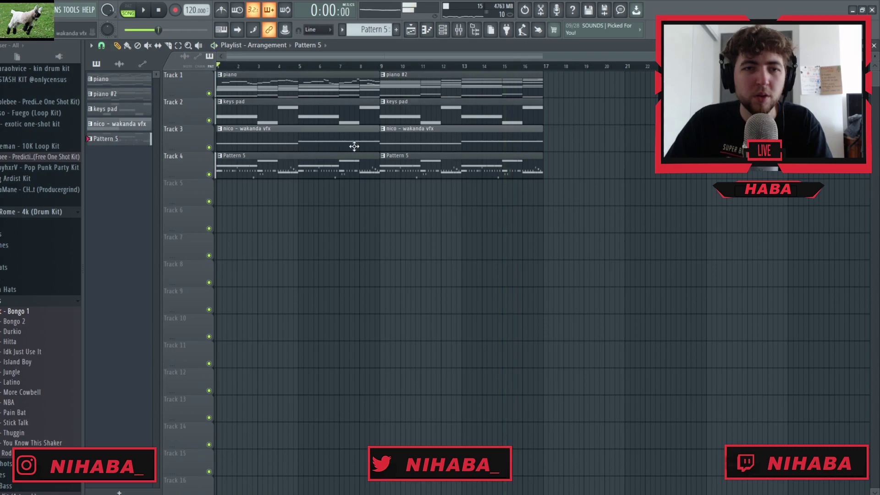
right_click(280, 161)
right_click(106, 141)
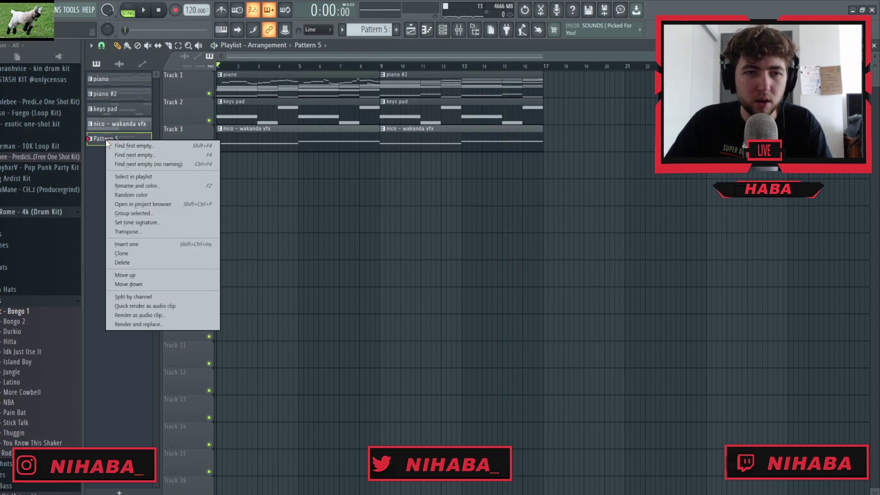
left_click(147, 297)
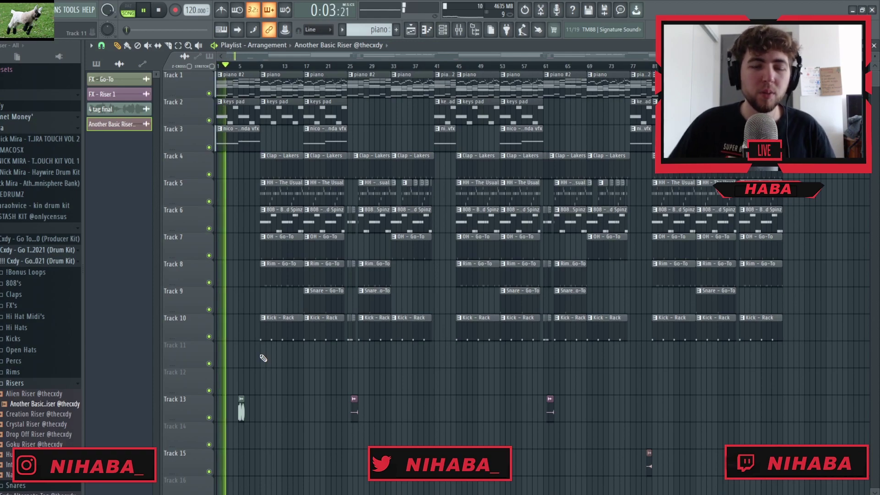
Step: Examine the arrangement's intro, the first drum section from bar 9, and the chopped drum clips and riser around bar 25
scroll(229, 337, "up", 4)
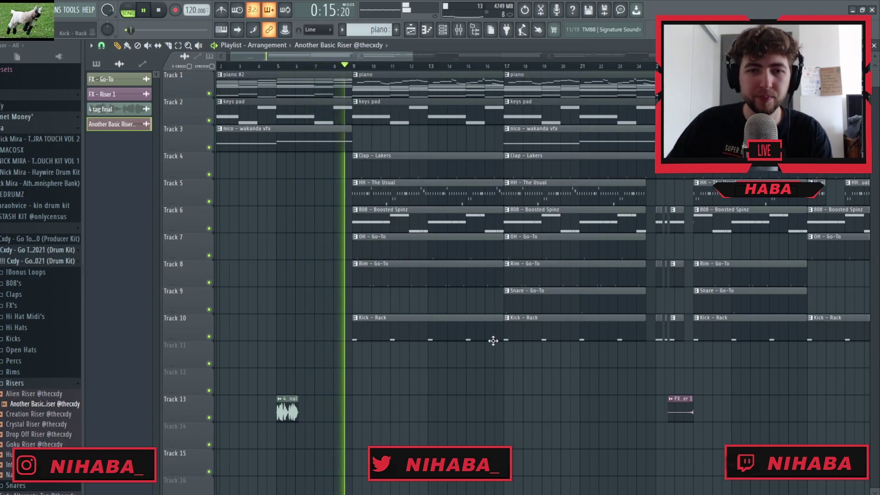
scroll(490, 343, "down", 1)
scroll(332, 347, "down", 4)
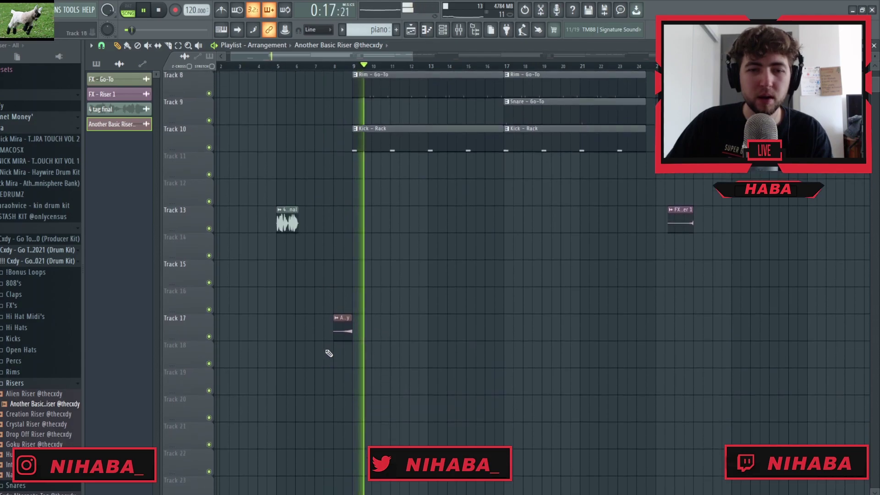
scroll(324, 337, "up", 5)
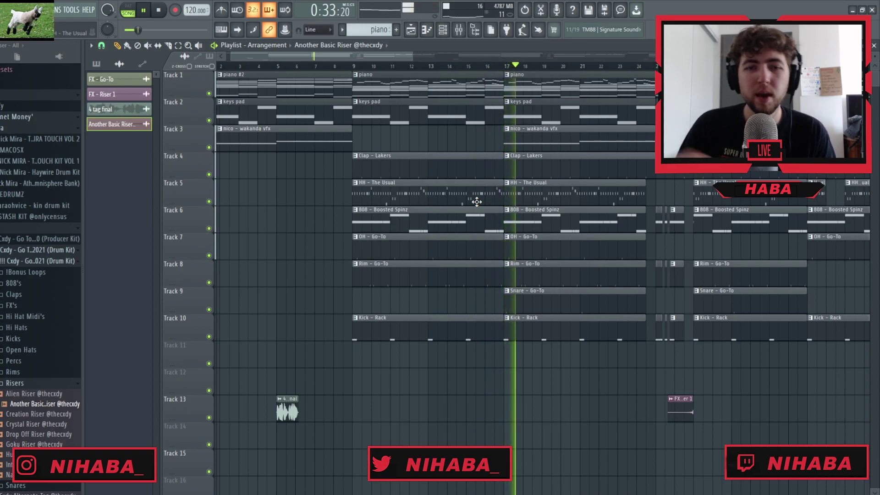
left_click_drag(381, 56, 411, 62)
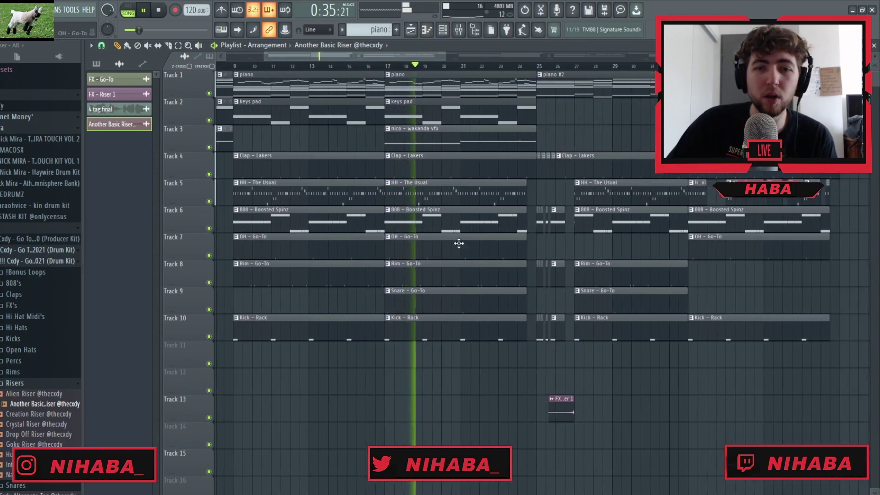
left_click_drag(388, 54, 416, 58)
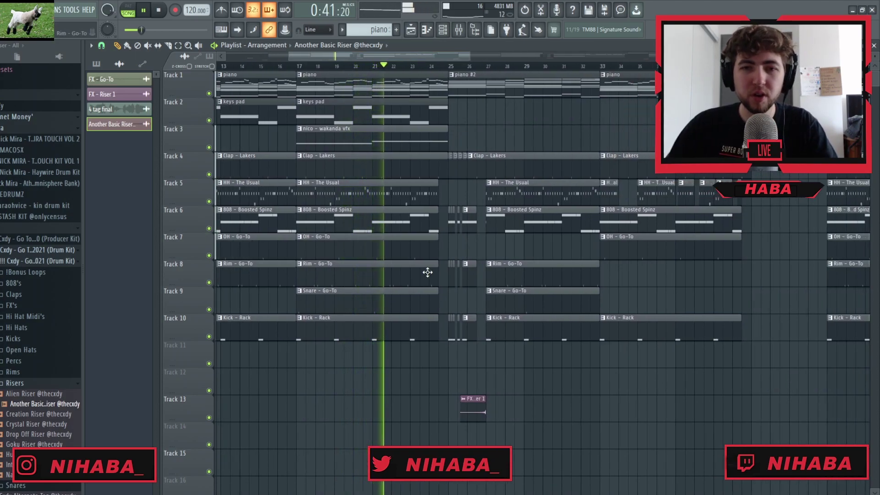
scroll(453, 288, "up", 3)
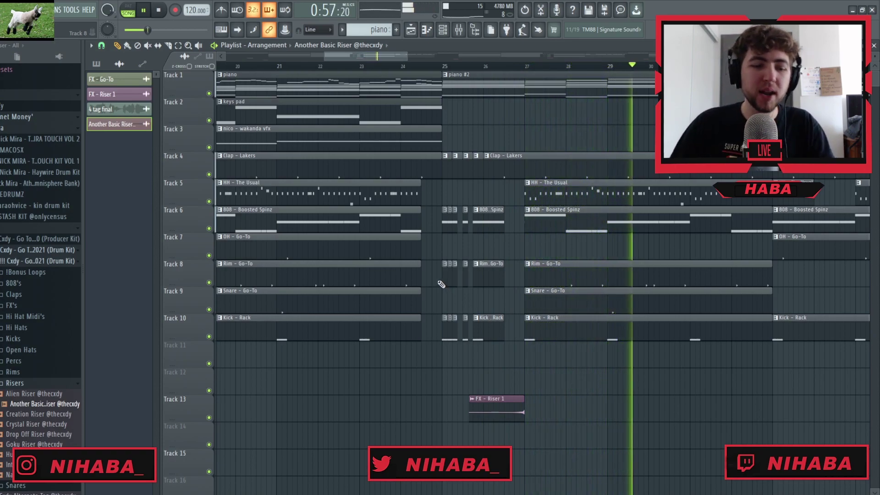
scroll(458, 348, "down", 5)
scroll(575, 351, "up", 5)
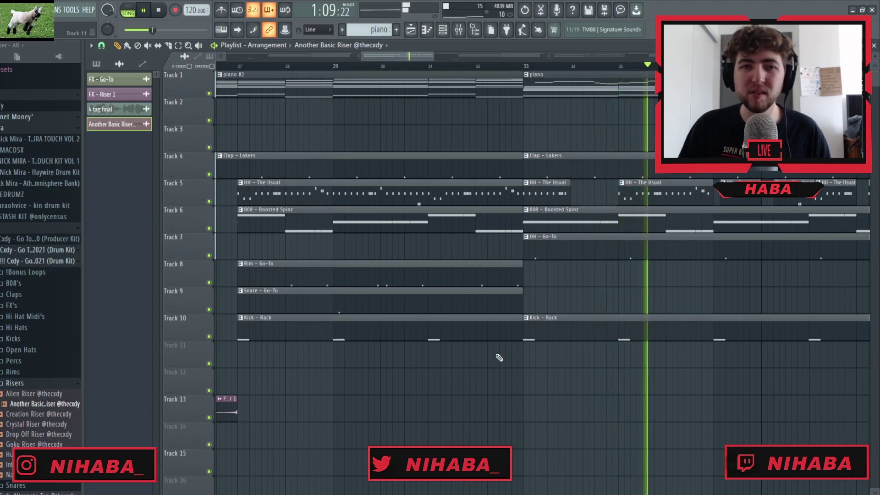
Step: Examine the cut hi-hat clips in bars 33–40, the melody break at bar 41 and the second drum section from bar 45
scroll(500, 358, "down", 3)
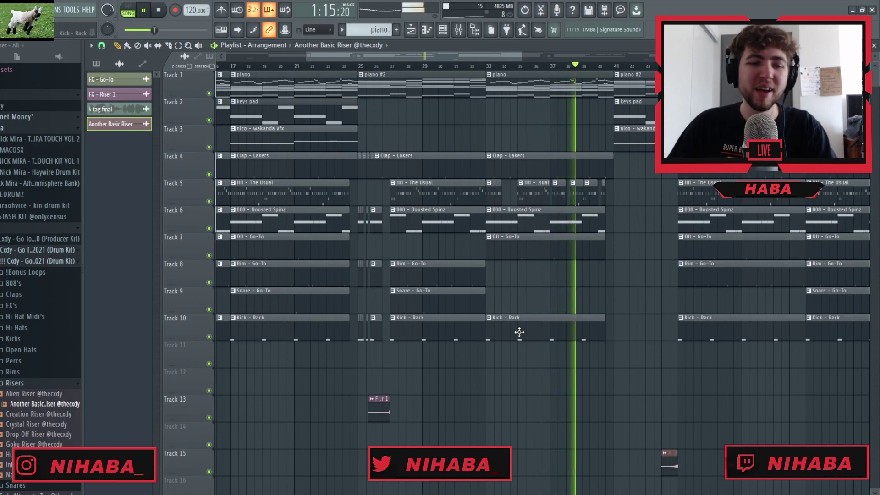
scroll(567, 365, "right", 2)
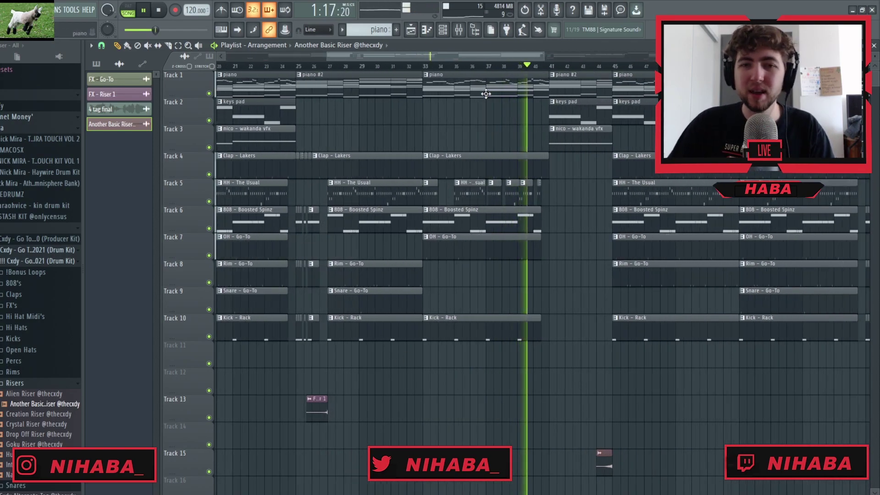
scroll(495, 293, "up", 3)
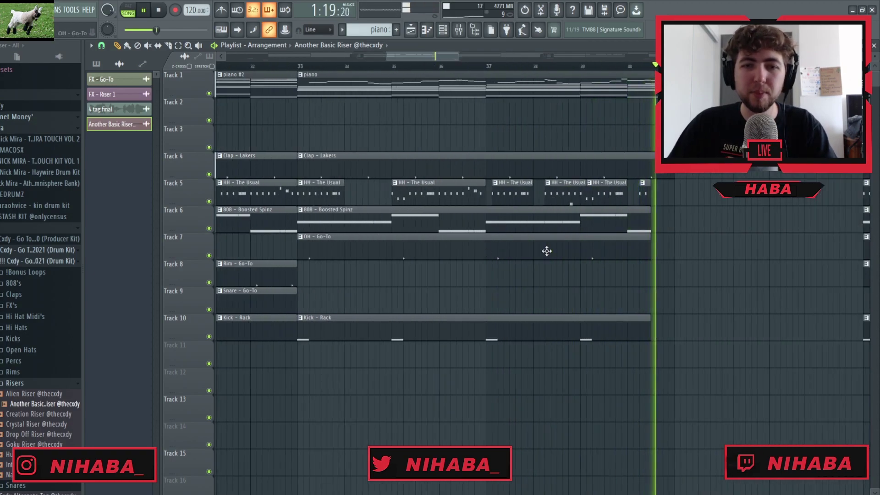
scroll(644, 295, "down", 3)
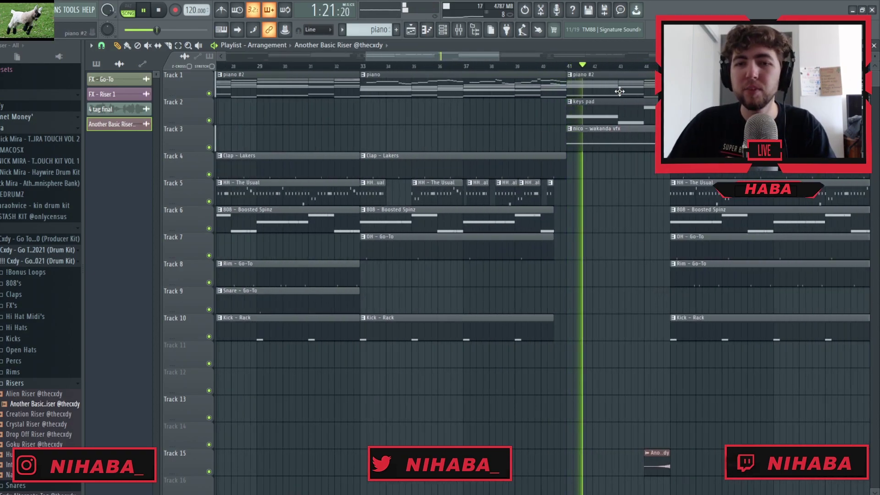
scroll(555, 226, "down", 3)
scroll(475, 191, "up", 2)
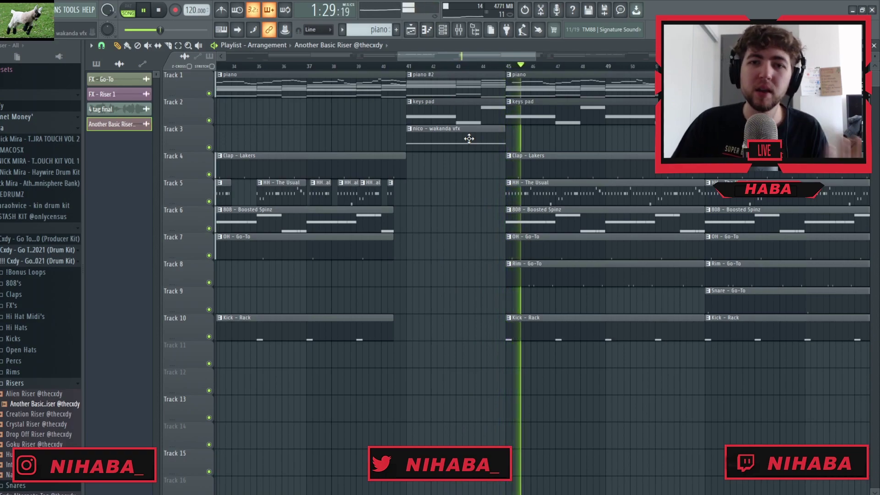
scroll(466, 294, "down", 5)
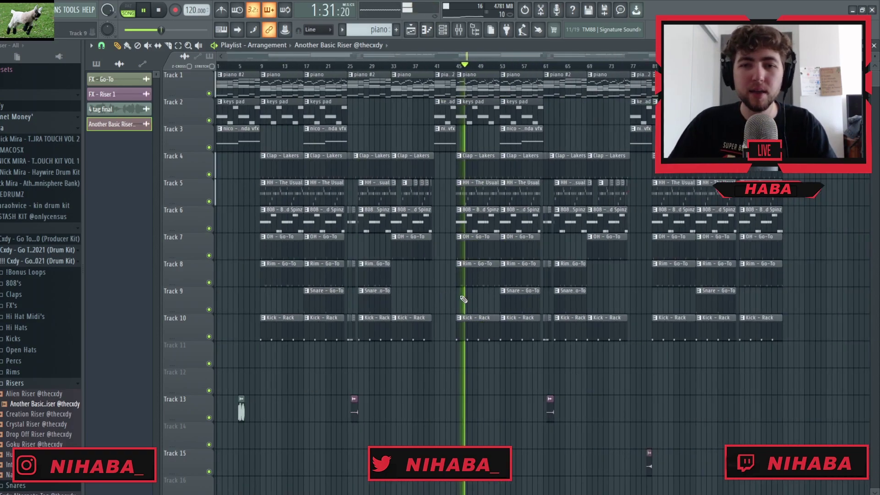